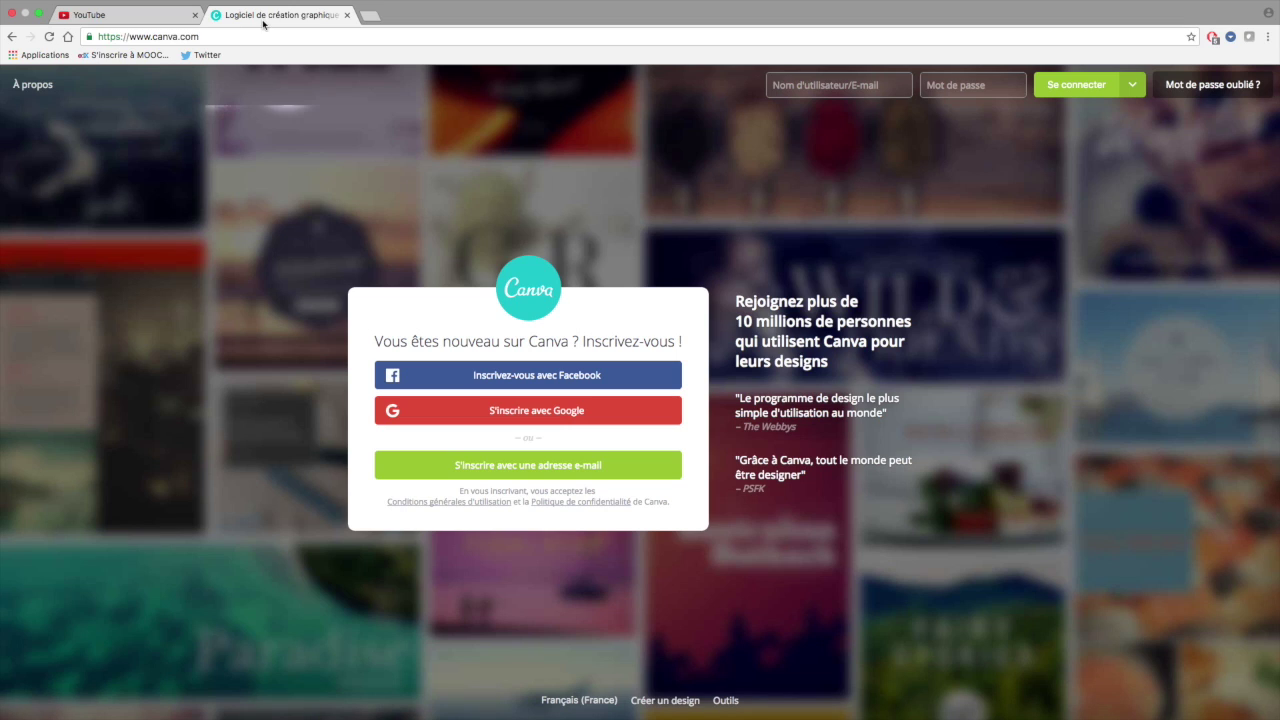
Sign in to Canva with the Facebook account and open the full design catalogue.
click(212, 37)
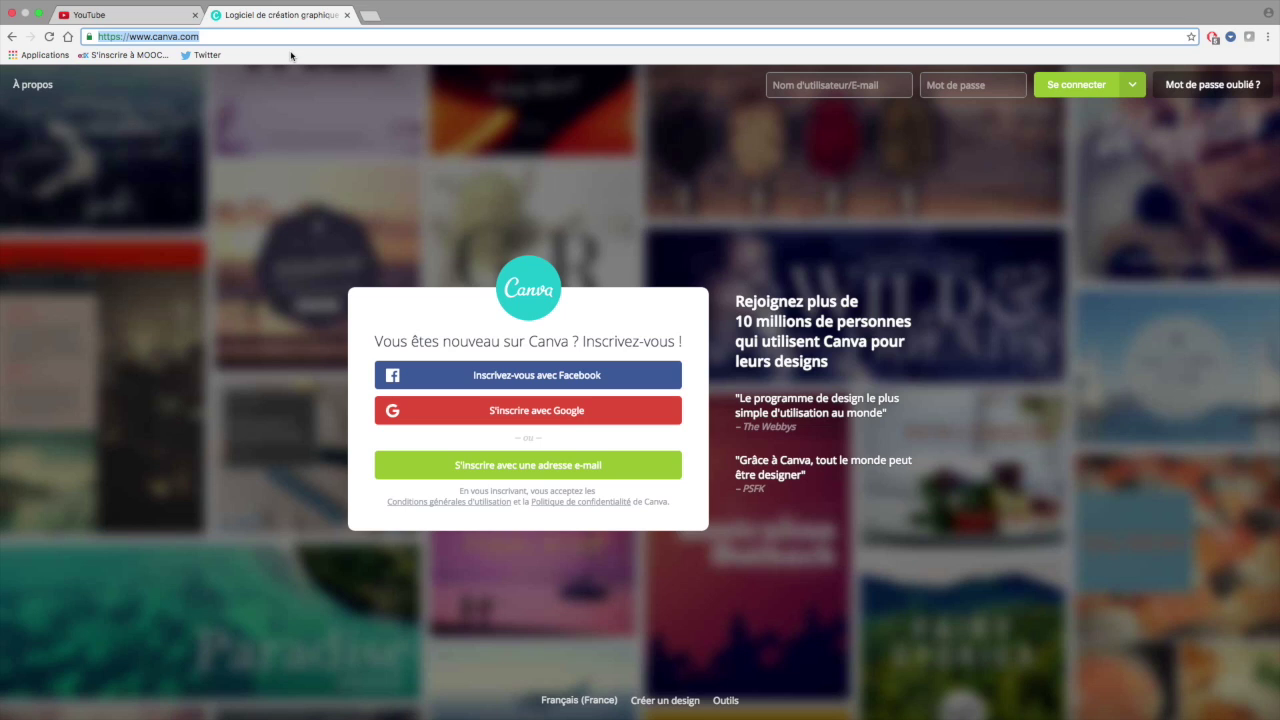
click(239, 38)
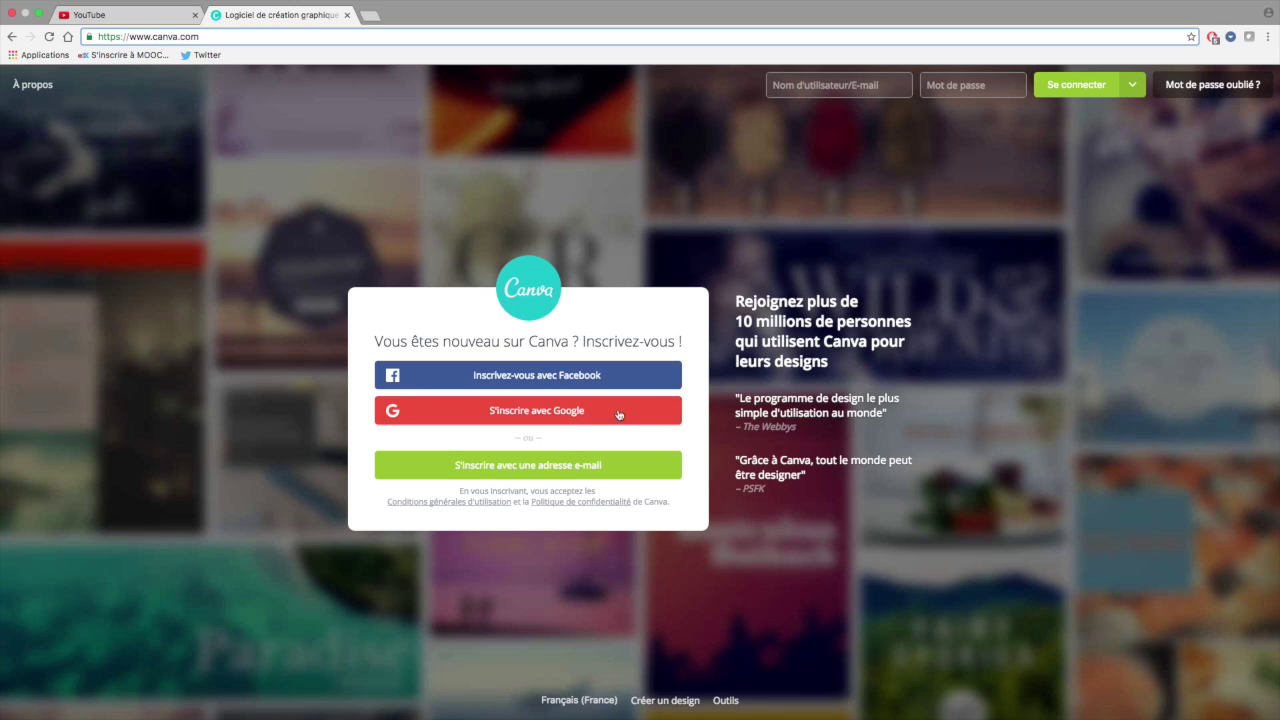
click(1076, 88)
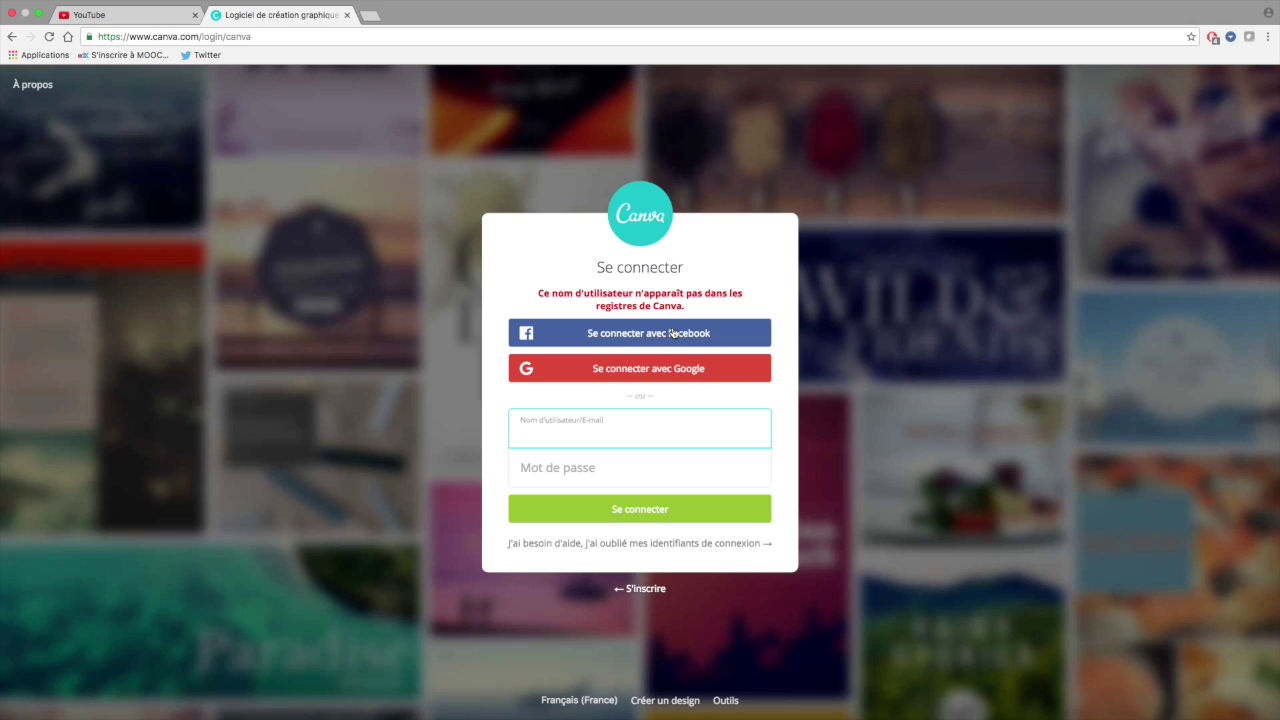
click(672, 334)
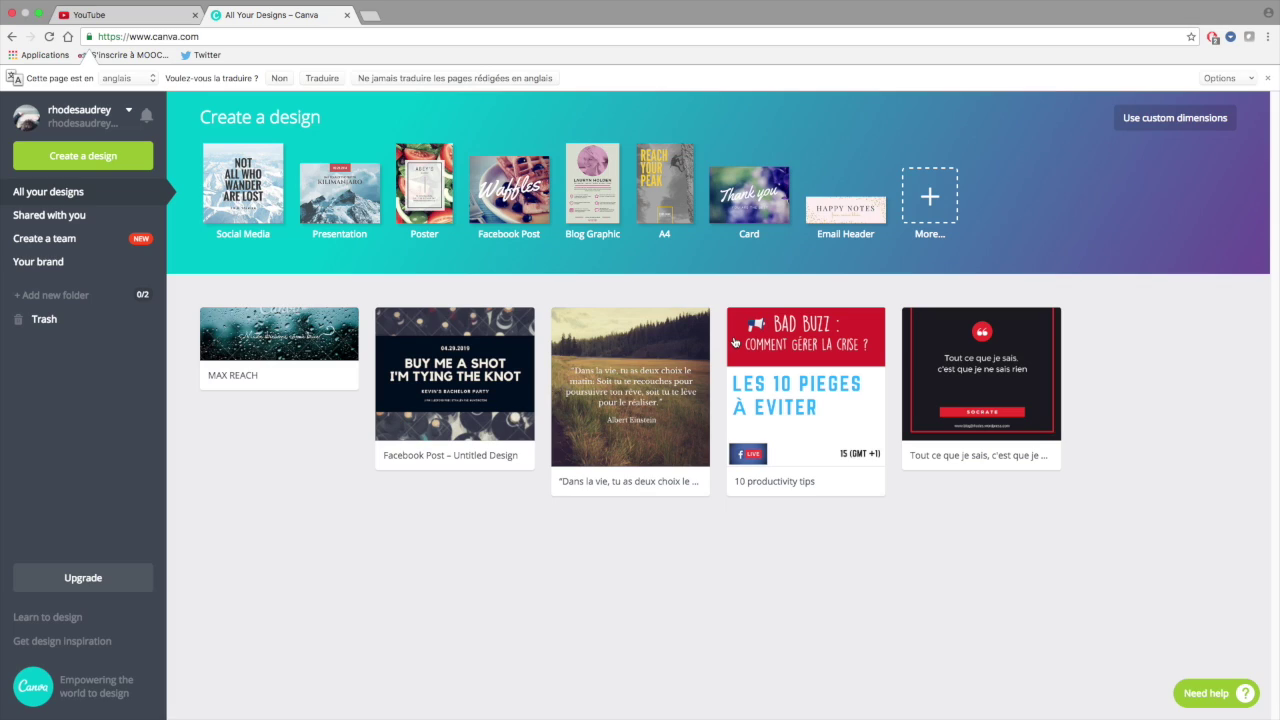
mouse_move(806, 385)
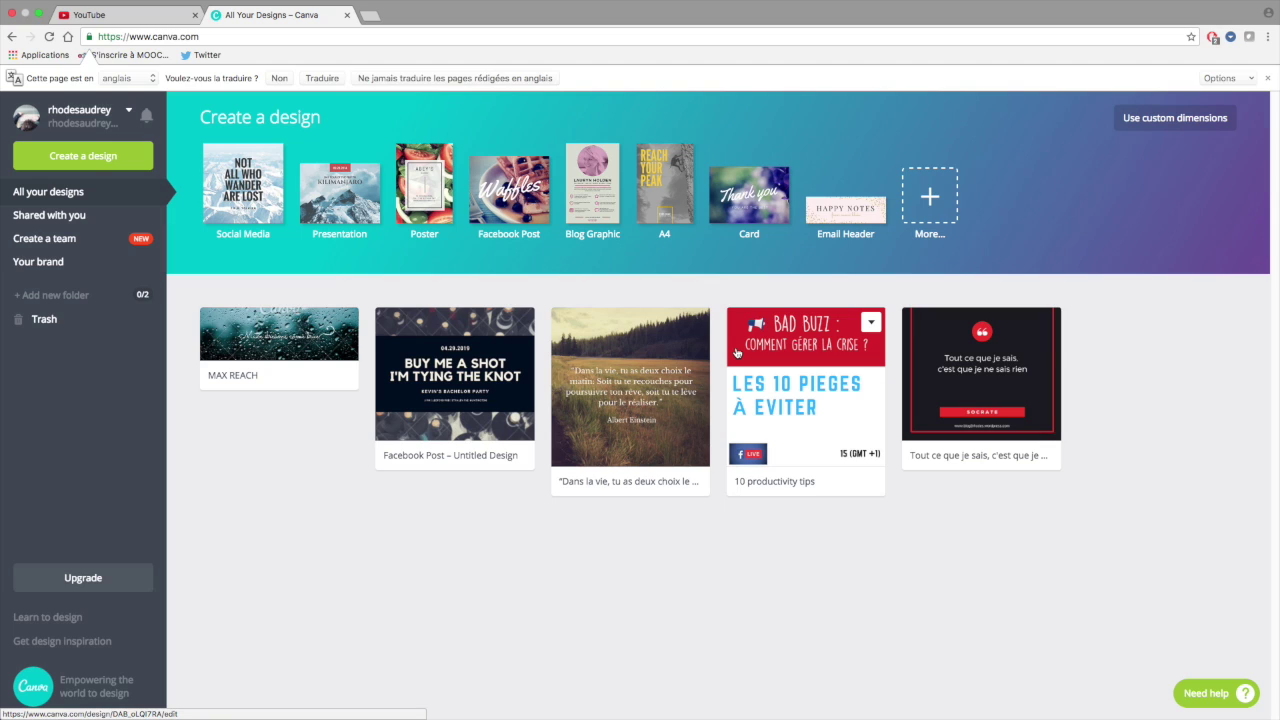
click(950, 215)
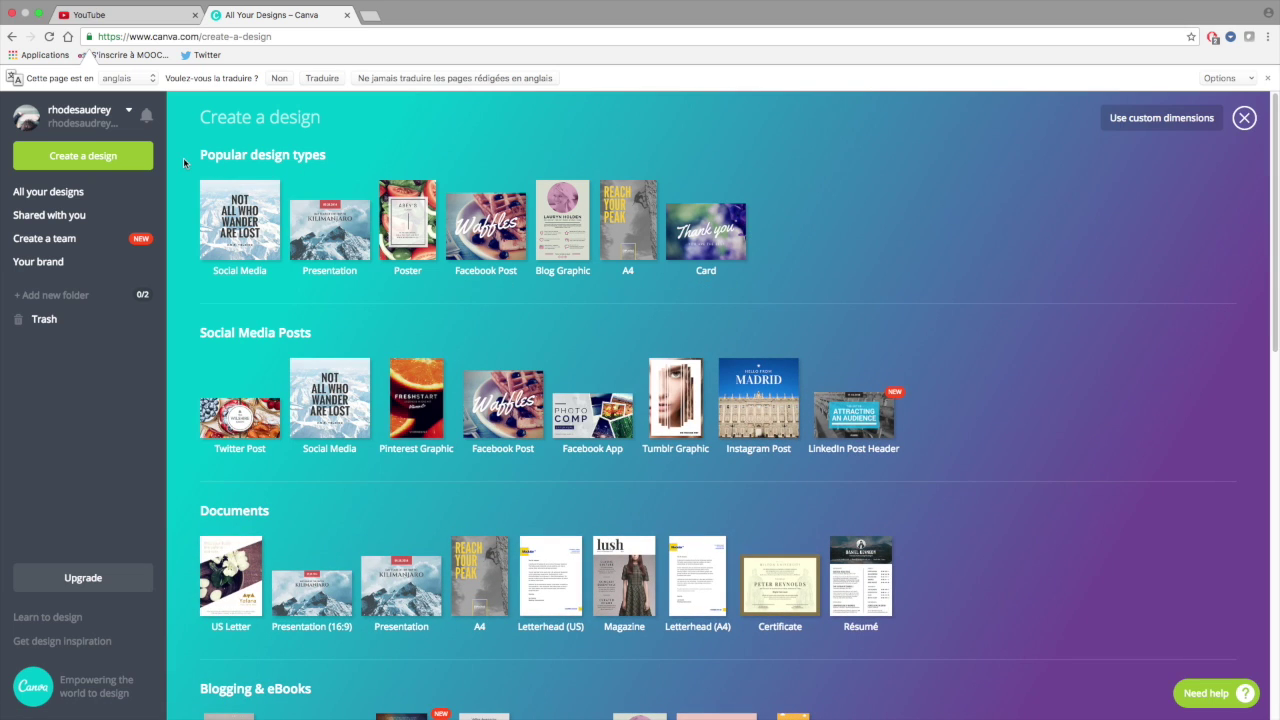
Scroll the catalogue down to Social Media & Email Headers and create a new Facebook Cover.
scroll(268, 307, down, 2)
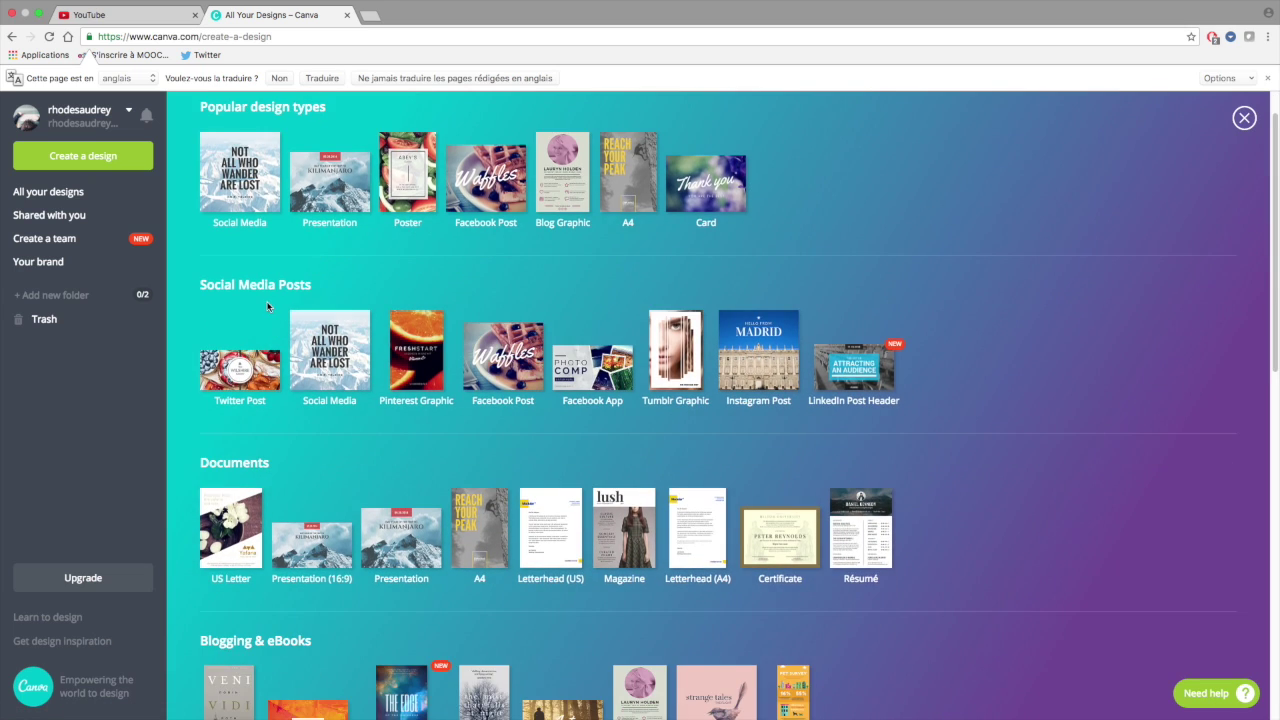
drag(198, 257, 318, 256)
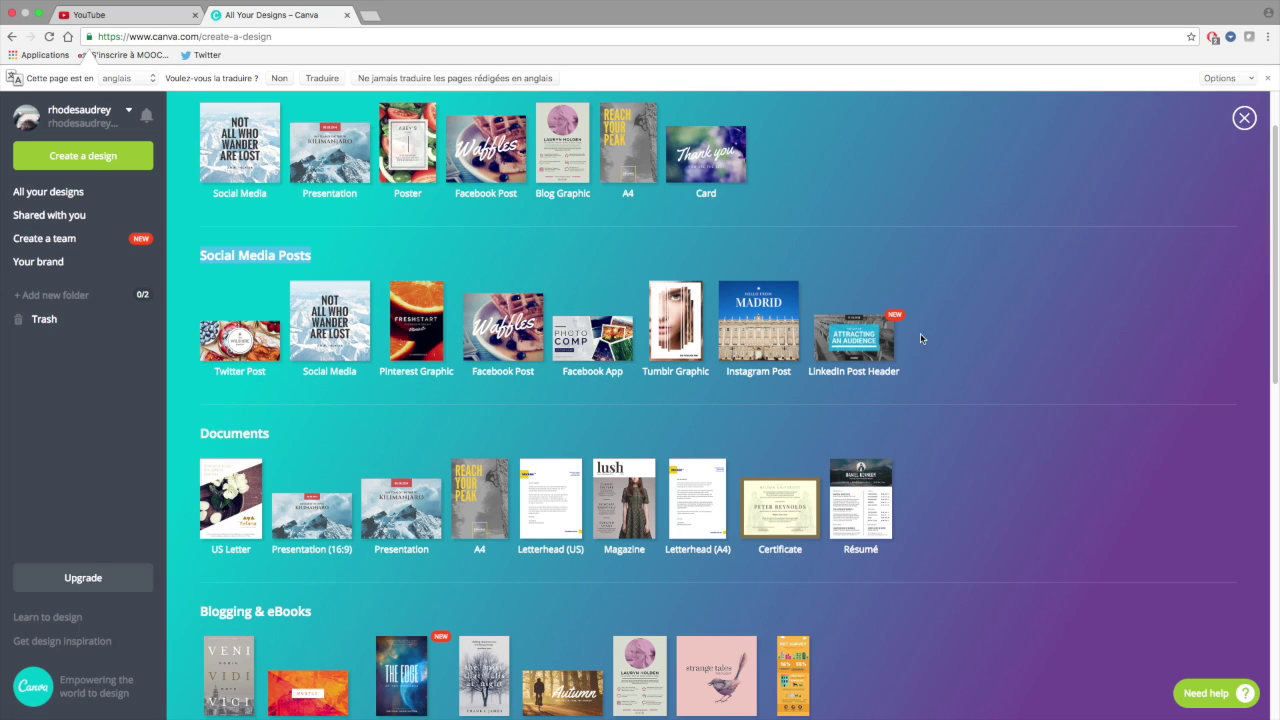
scroll(950, 350, down, 3)
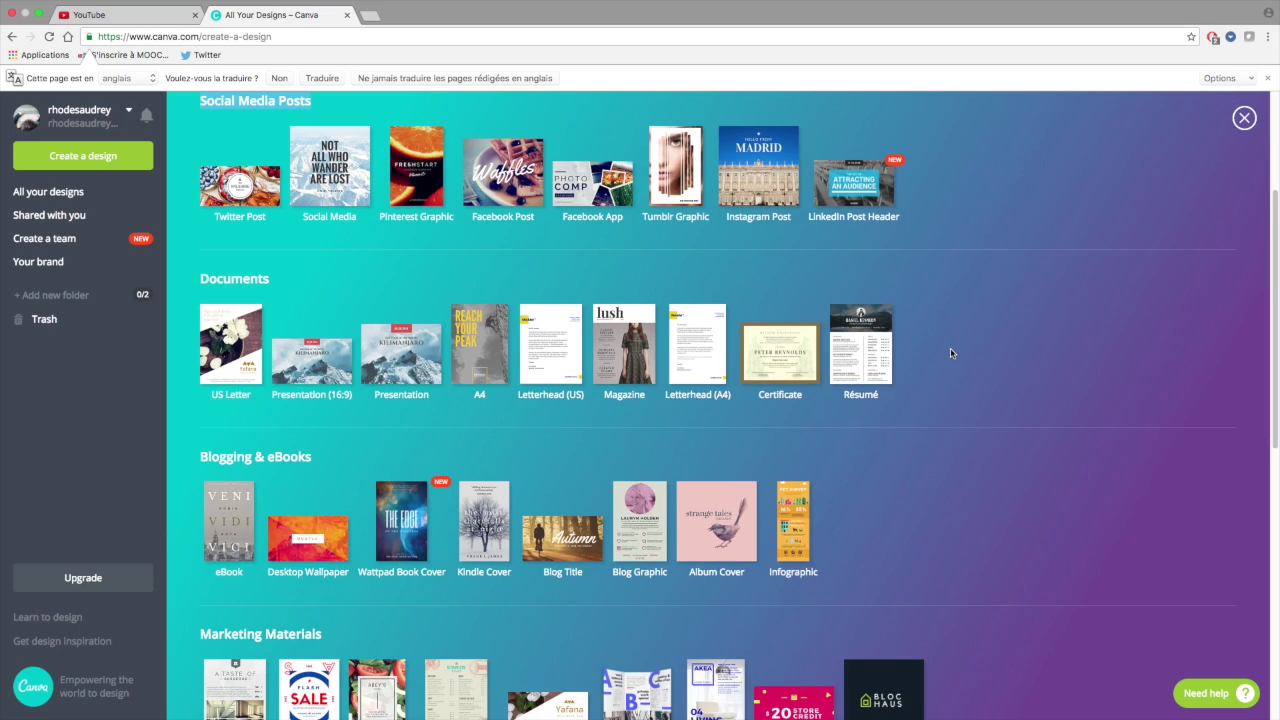
scroll(950, 352, down, 2)
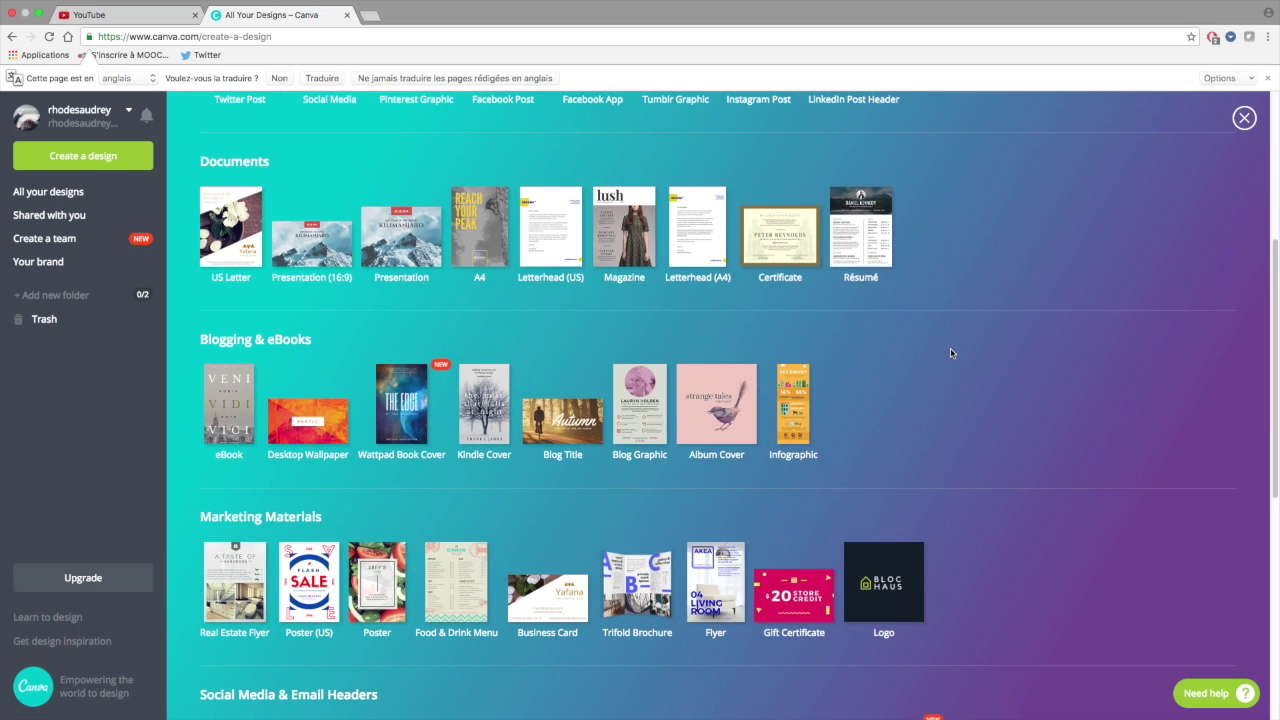
scroll(595, 512, down, 7)
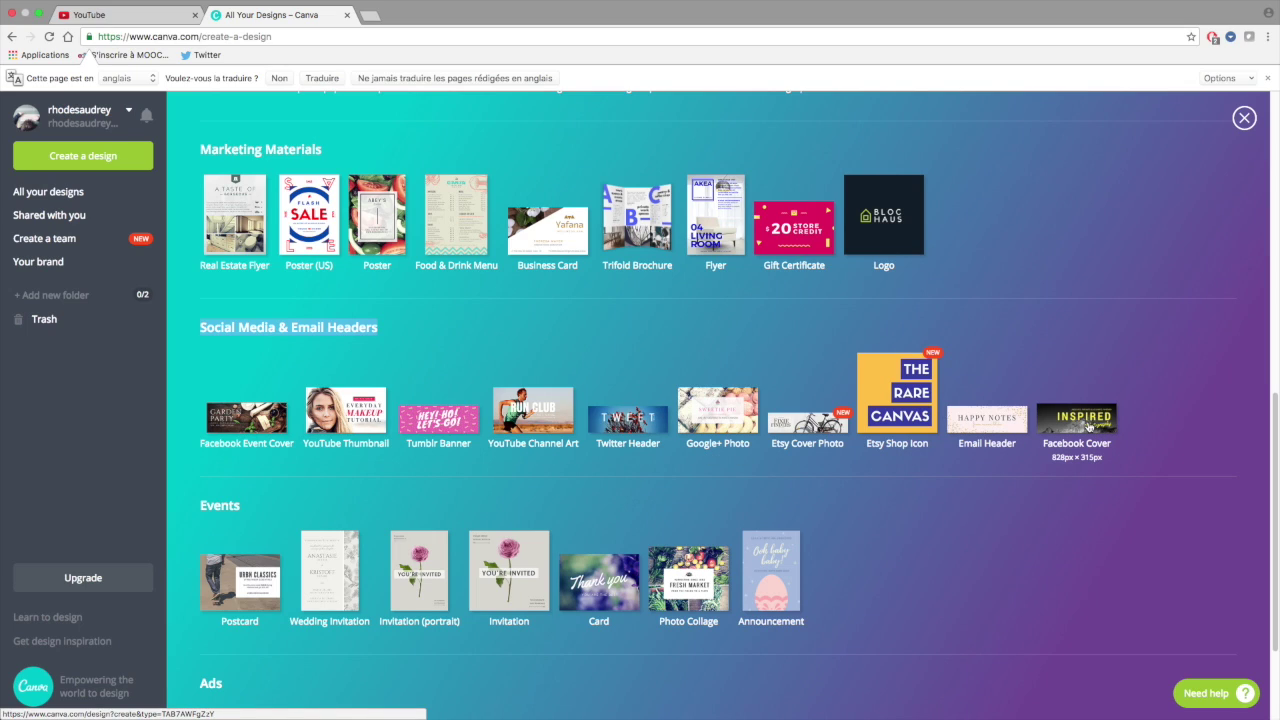
click(1089, 426)
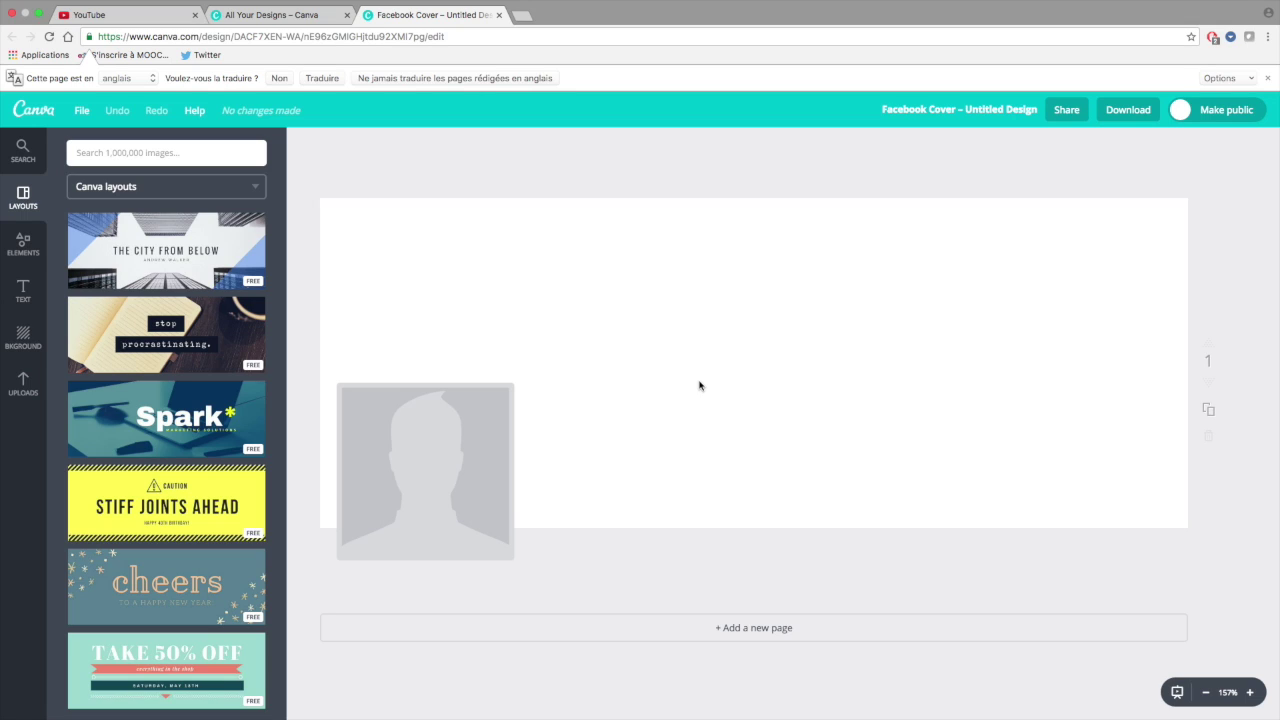
Scroll through the Facebook Cover layouts, then show the Elements panel.
scroll(220, 332, down, 1)
scroll(220, 332, down, 1)
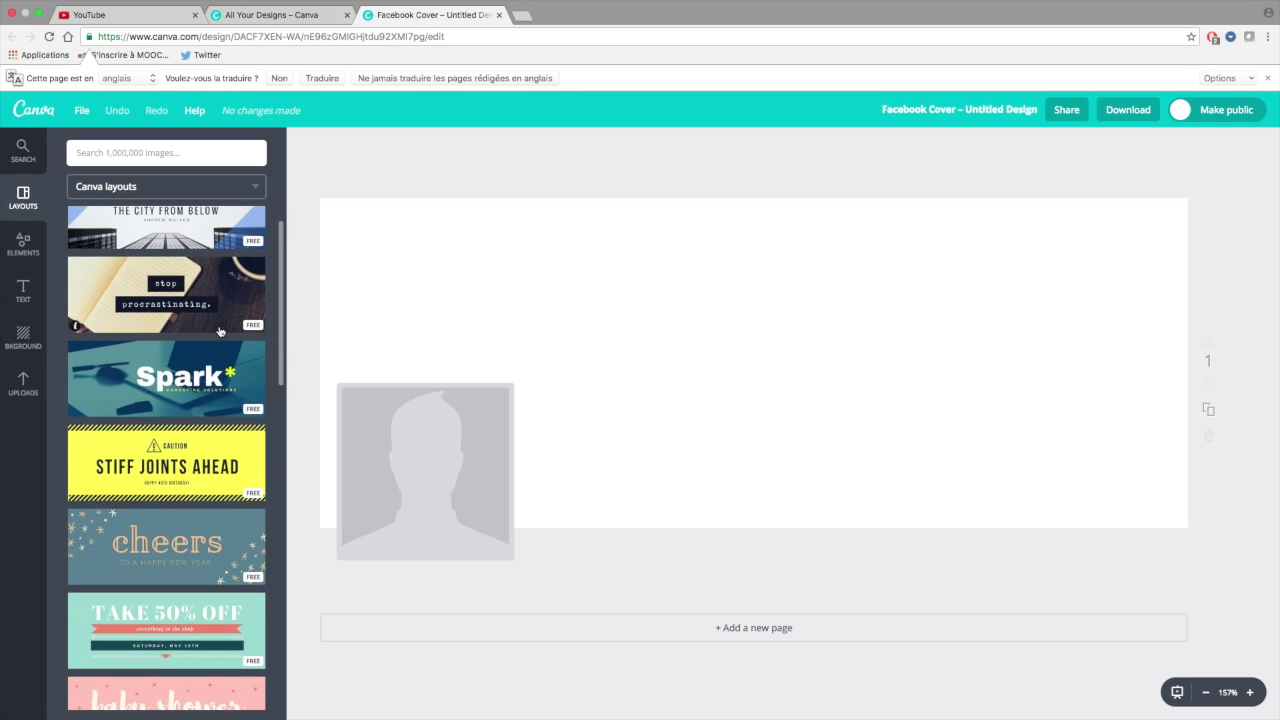
scroll(220, 332, up, 2)
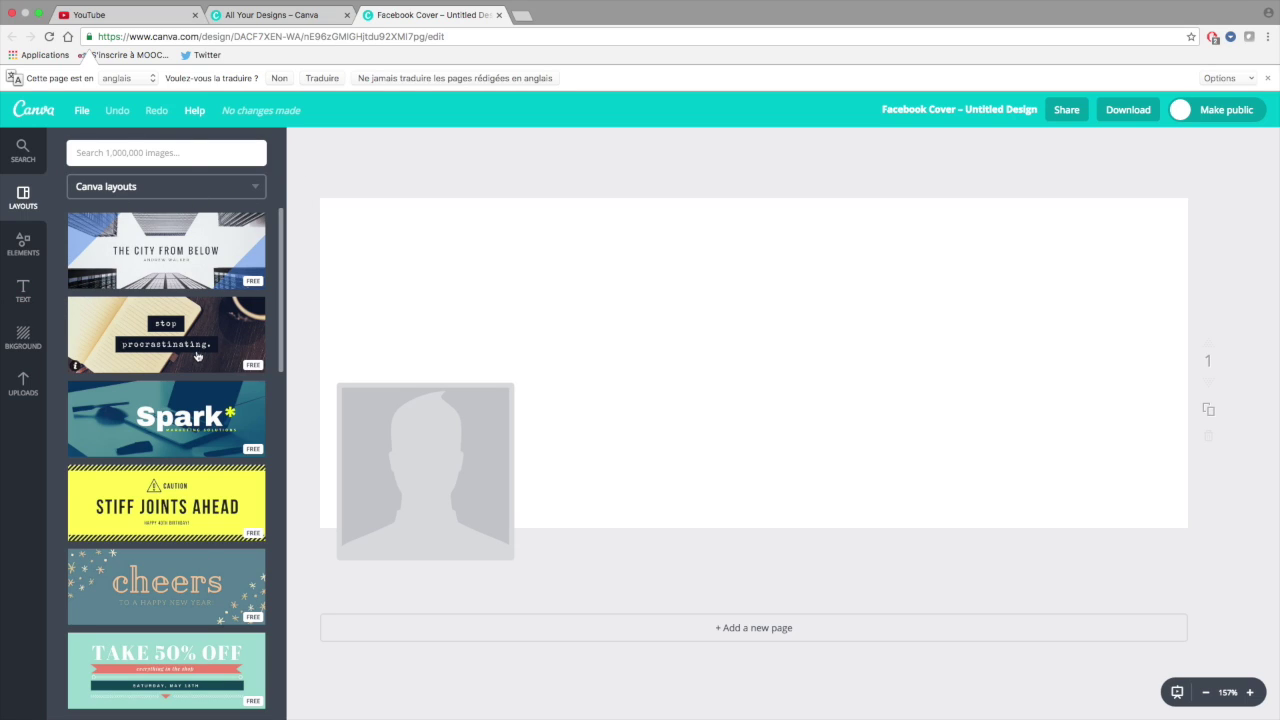
mouse_move(167, 418)
scroll(184, 372, down, 2)
mouse_move(166, 240)
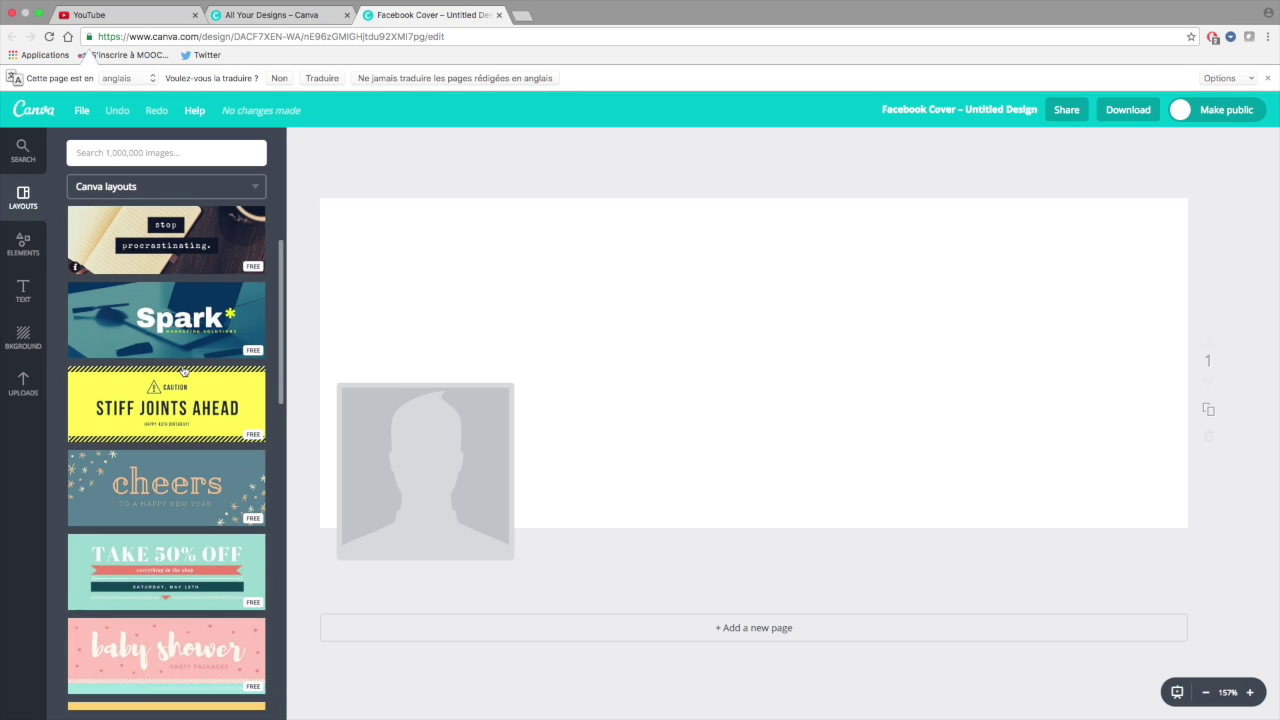
scroll(184, 372, up, 2)
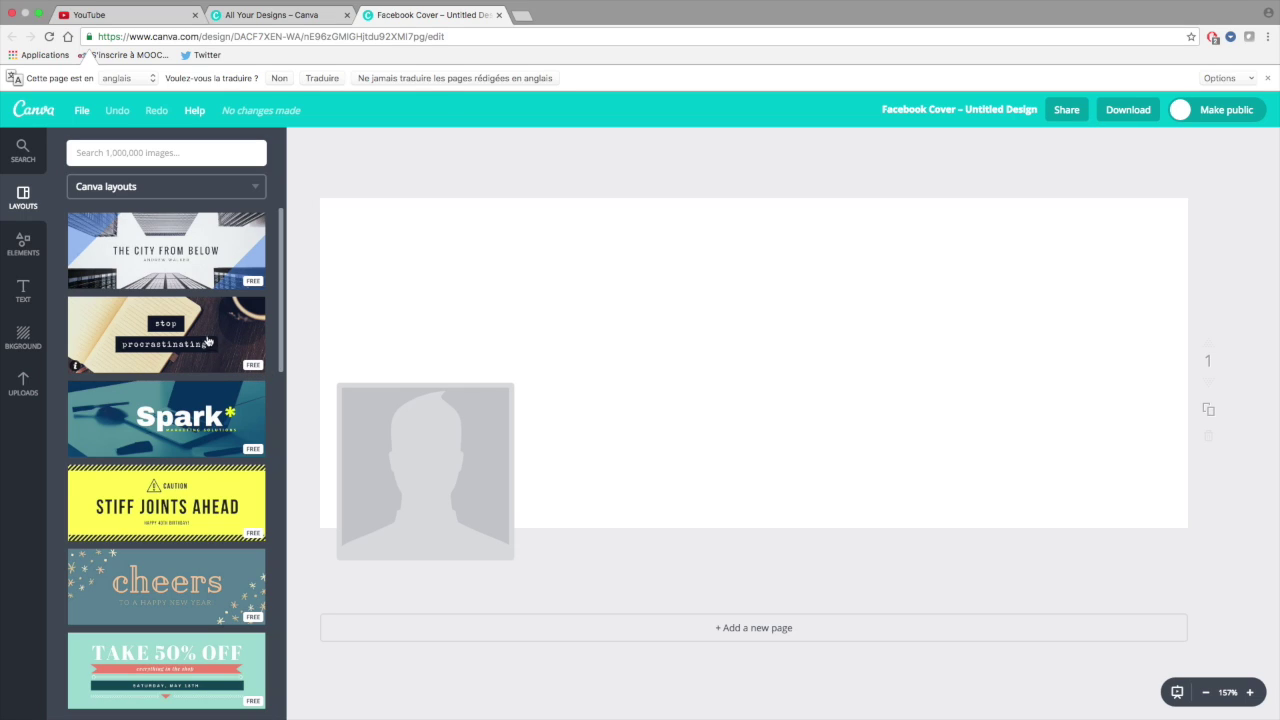
click(34, 254)
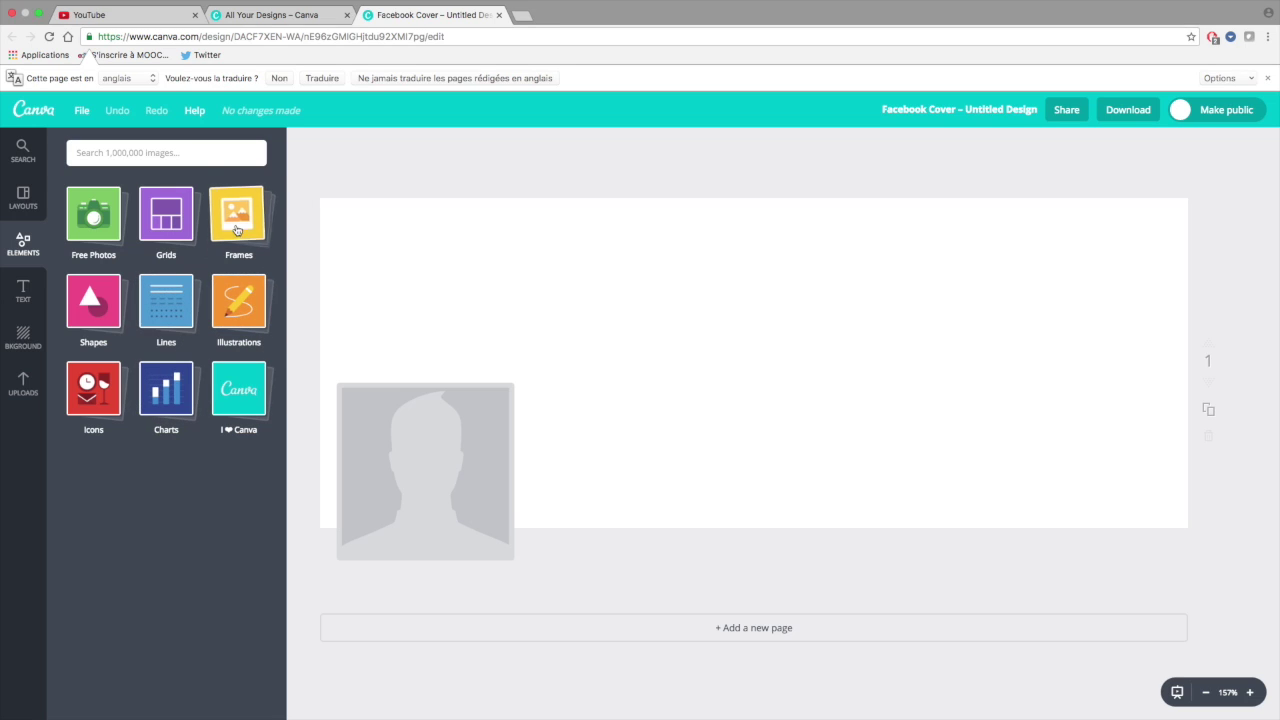
Browse the Text panel's options for adding text to the cover.
click(24, 292)
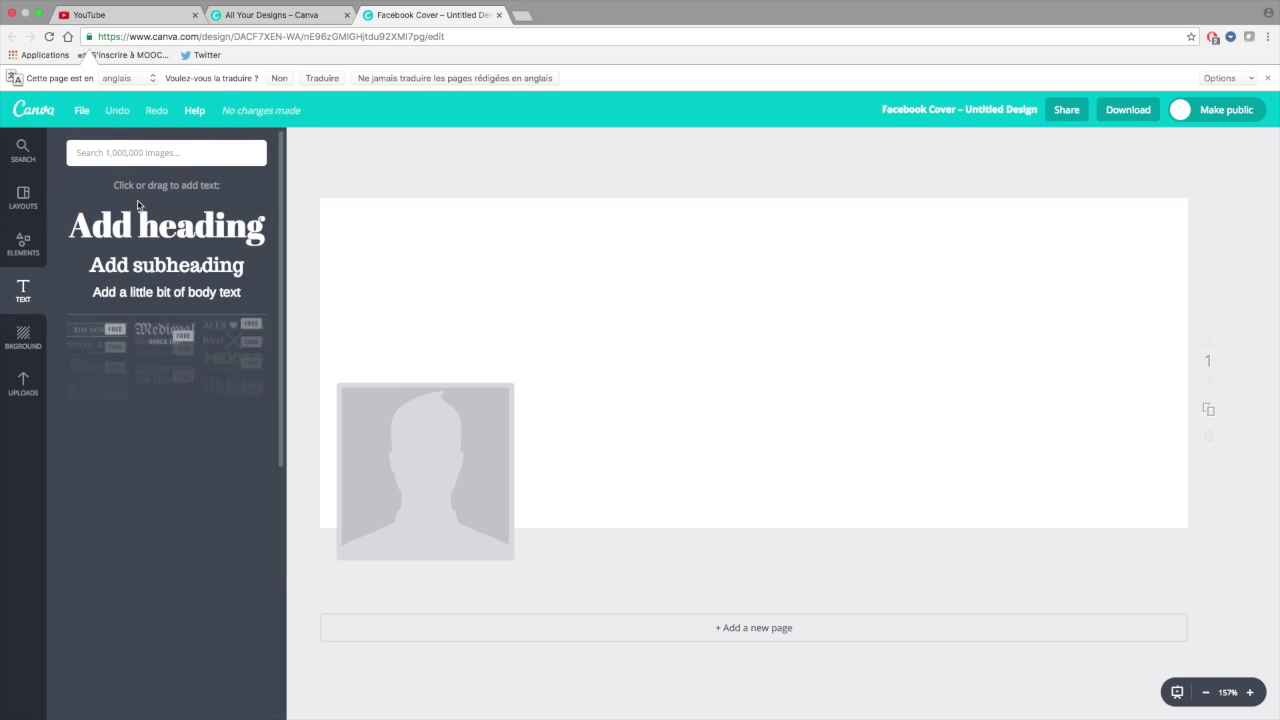
scroll(160, 360, down, 2)
scroll(165, 370, down, 3)
scroll(170, 380, down, 2)
scroll(176, 390, down, 2)
scroll(176, 390, up, 10)
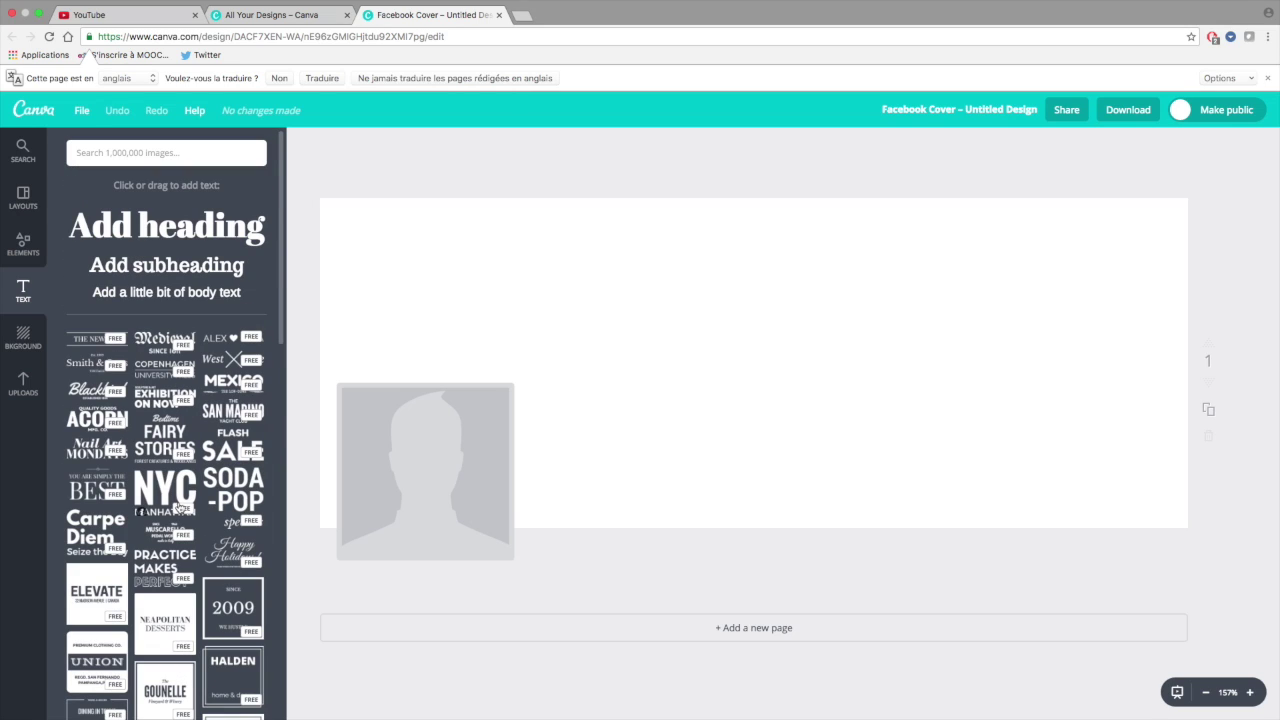
Browse the background and uploads panels, then return to the cover Layouts list.
click(22, 337)
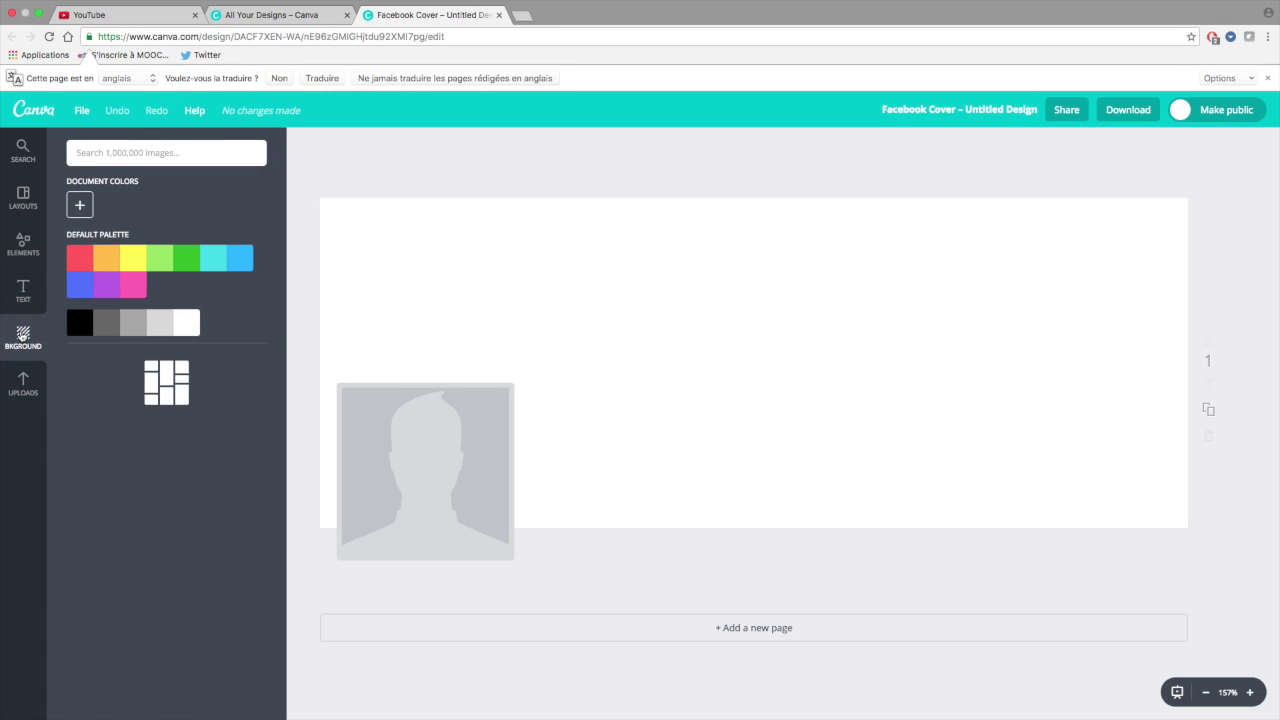
scroll(206, 497, down, 5)
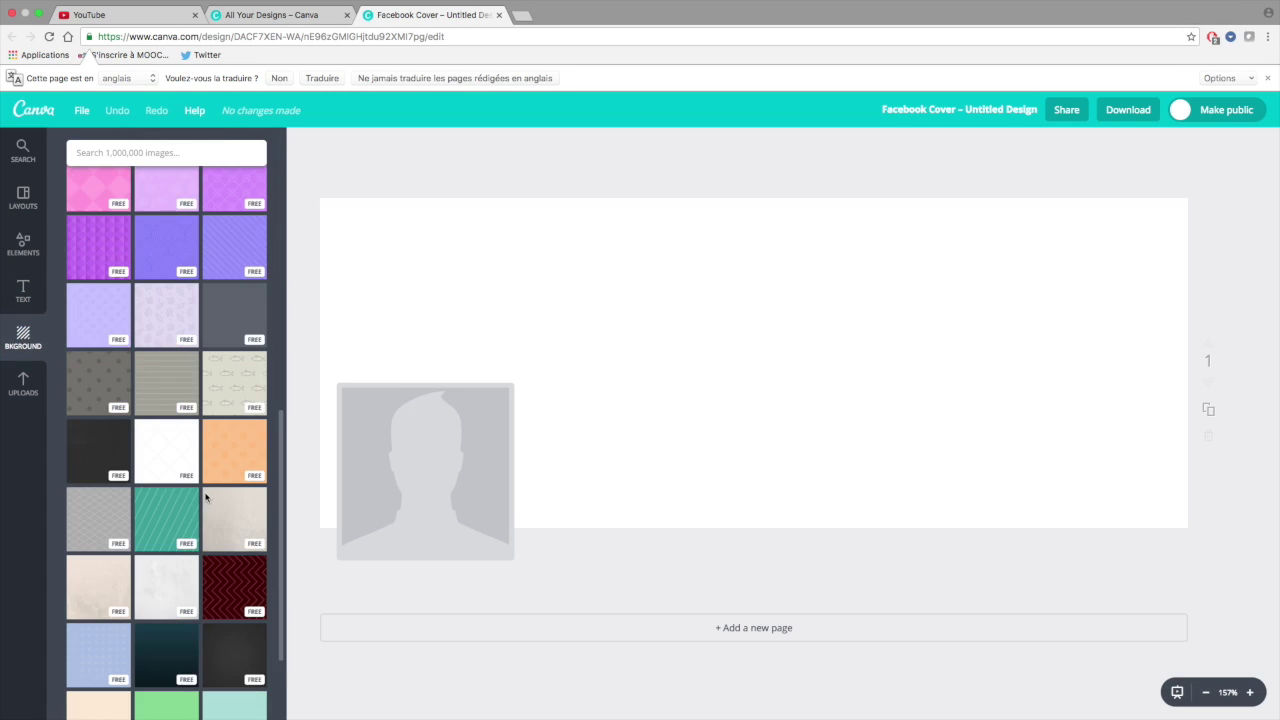
scroll(206, 497, down, 5)
scroll(206, 497, up, 10)
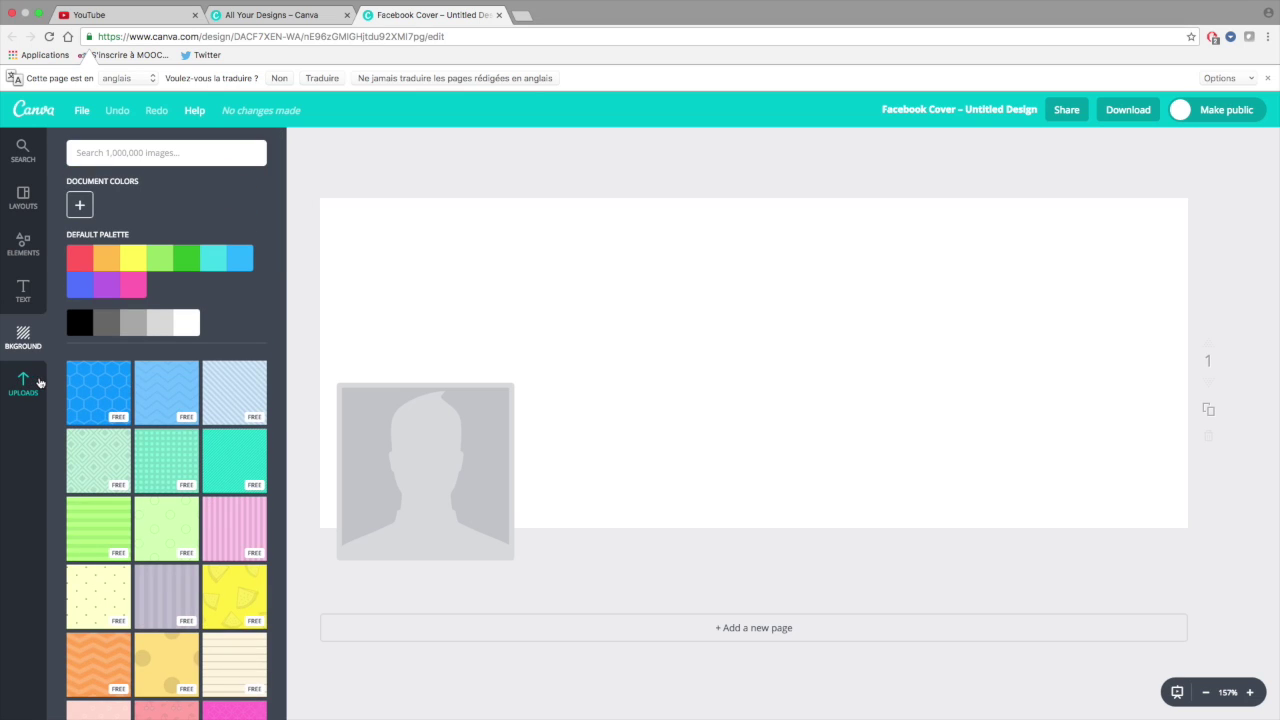
click(40, 383)
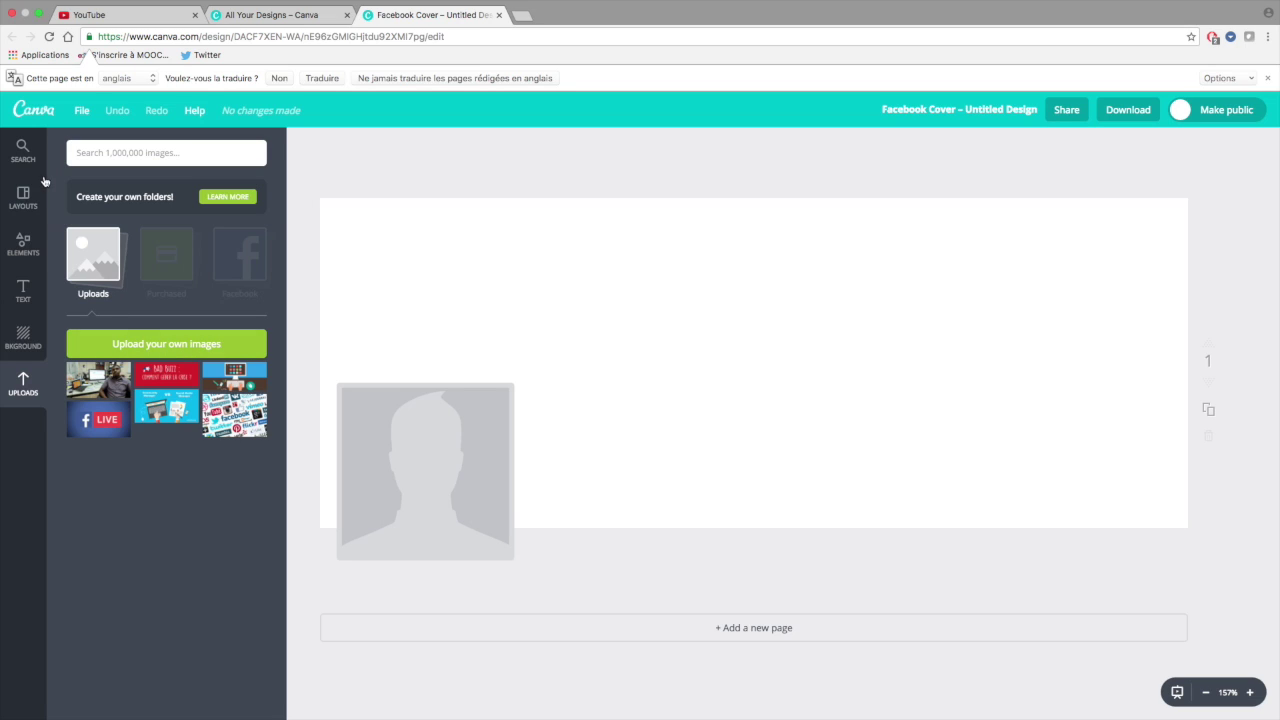
click(27, 201)
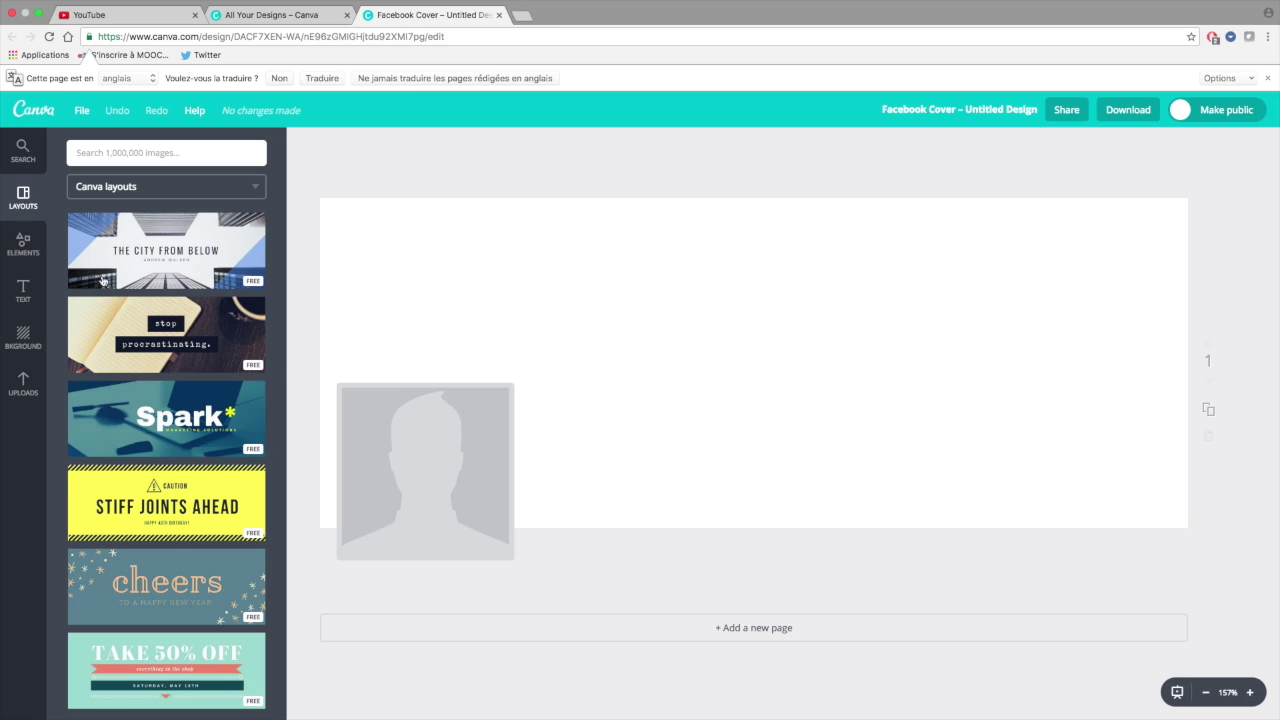
Scroll the Layouts list and apply the 'Crafting ideas into reality' template.
scroll(161, 377, down, 2)
scroll(161, 377, down, 4)
scroll(163, 383, down, 4)
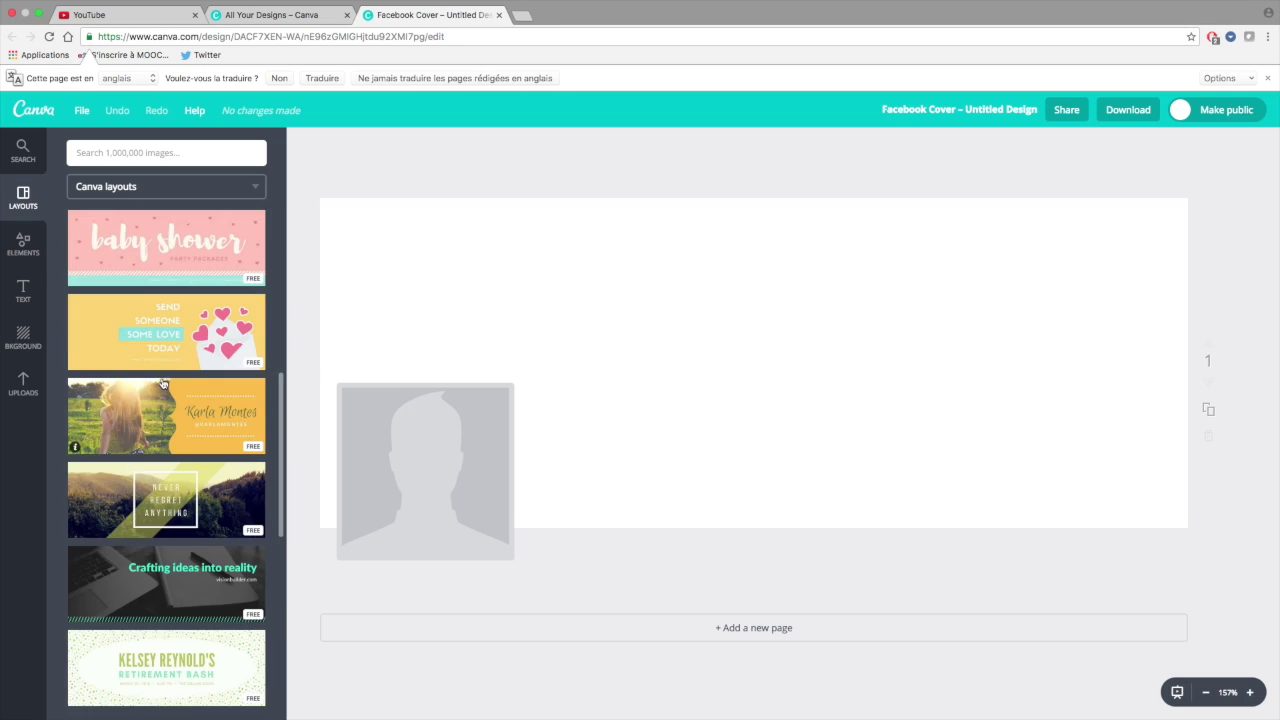
scroll(163, 383, down, 3)
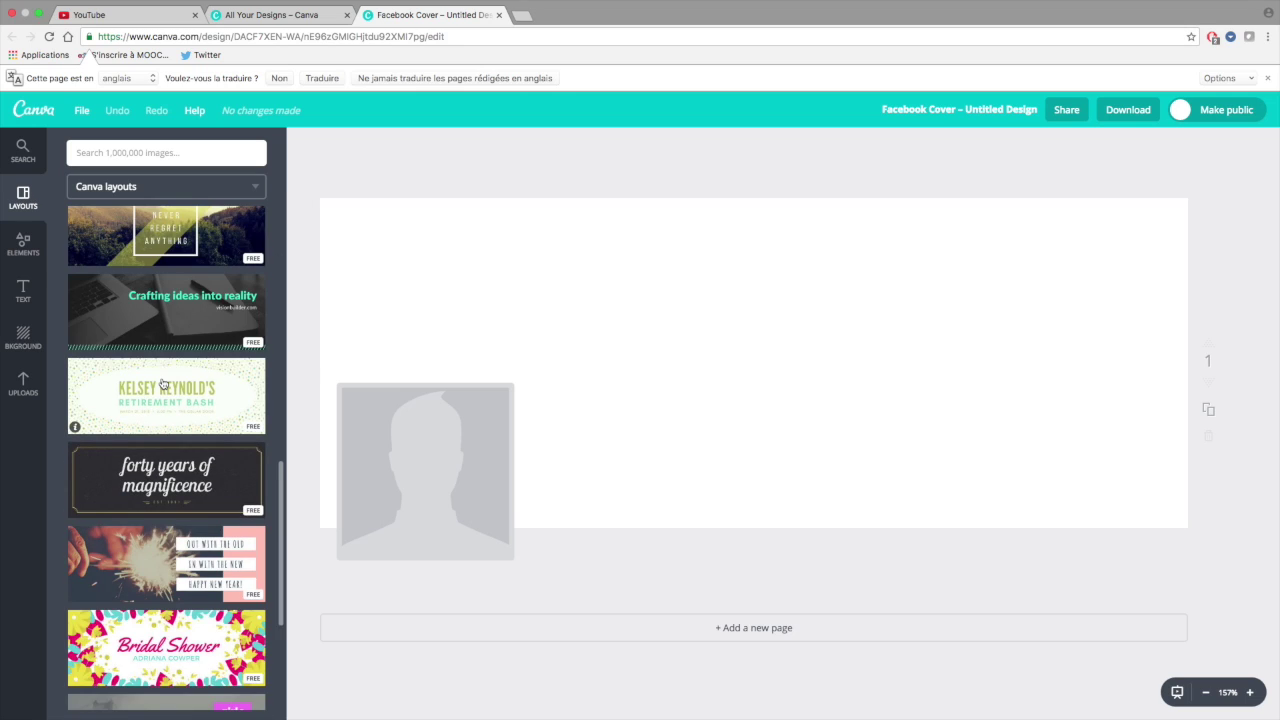
mouse_move(166, 311)
click(185, 303)
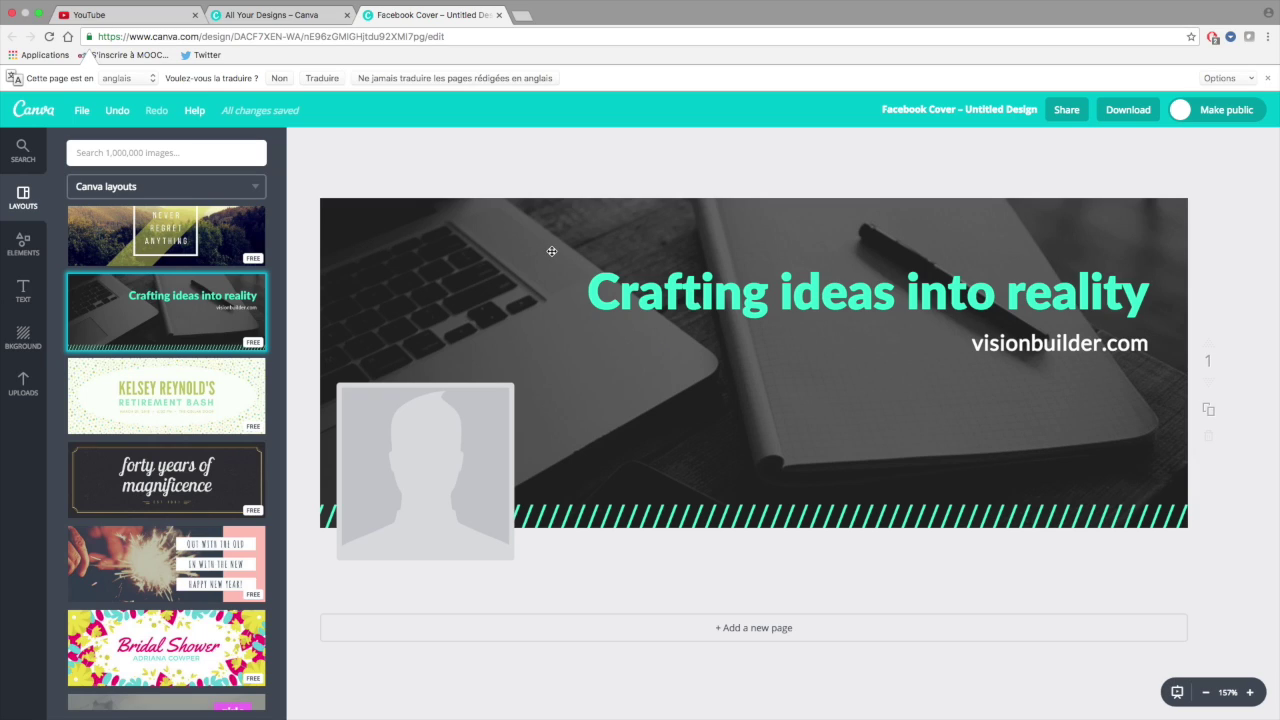
Select the laptop background photo and preview the EPIC, GRAYSCALE, NORDIC, STREET and SUMMER filters.
click(726, 250)
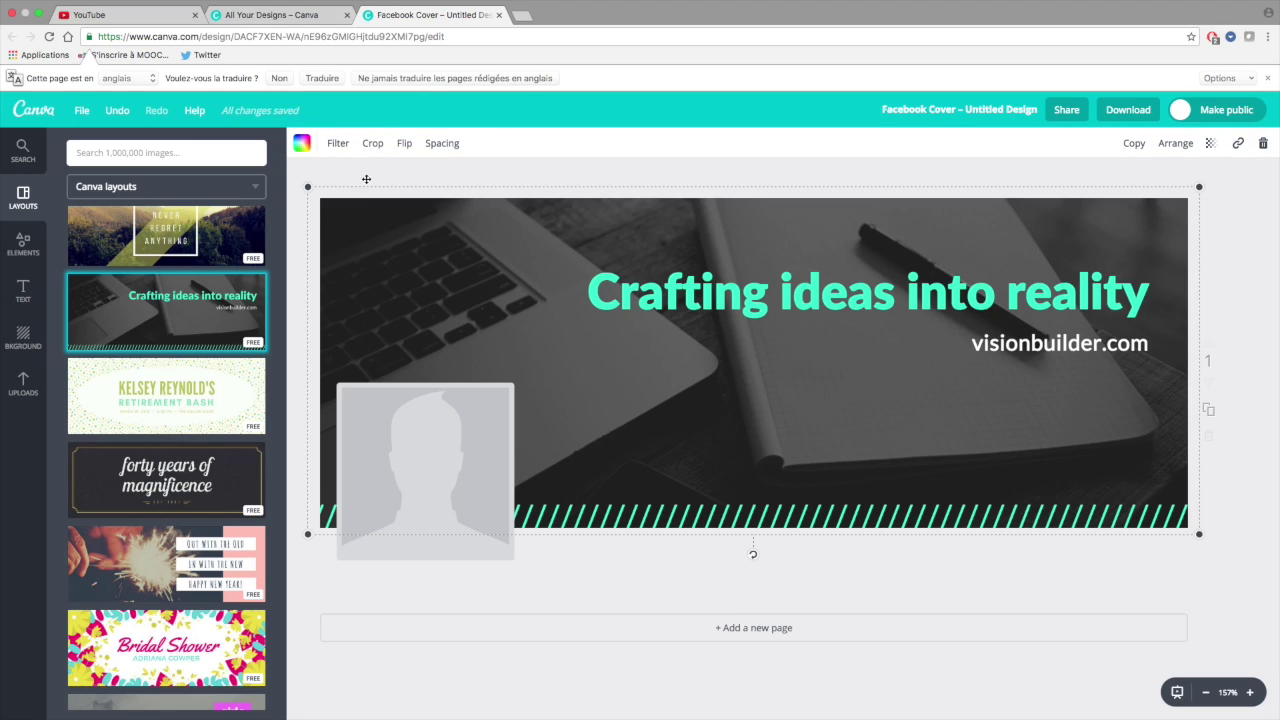
click(340, 144)
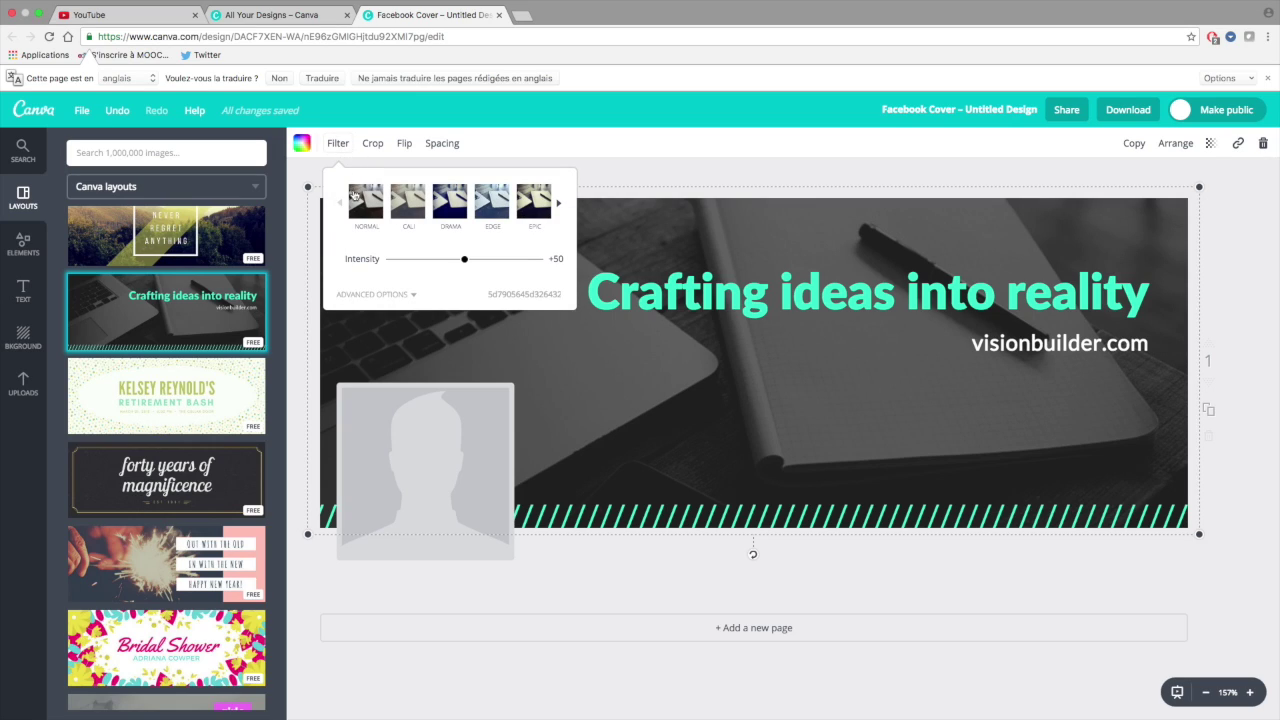
click(540, 212)
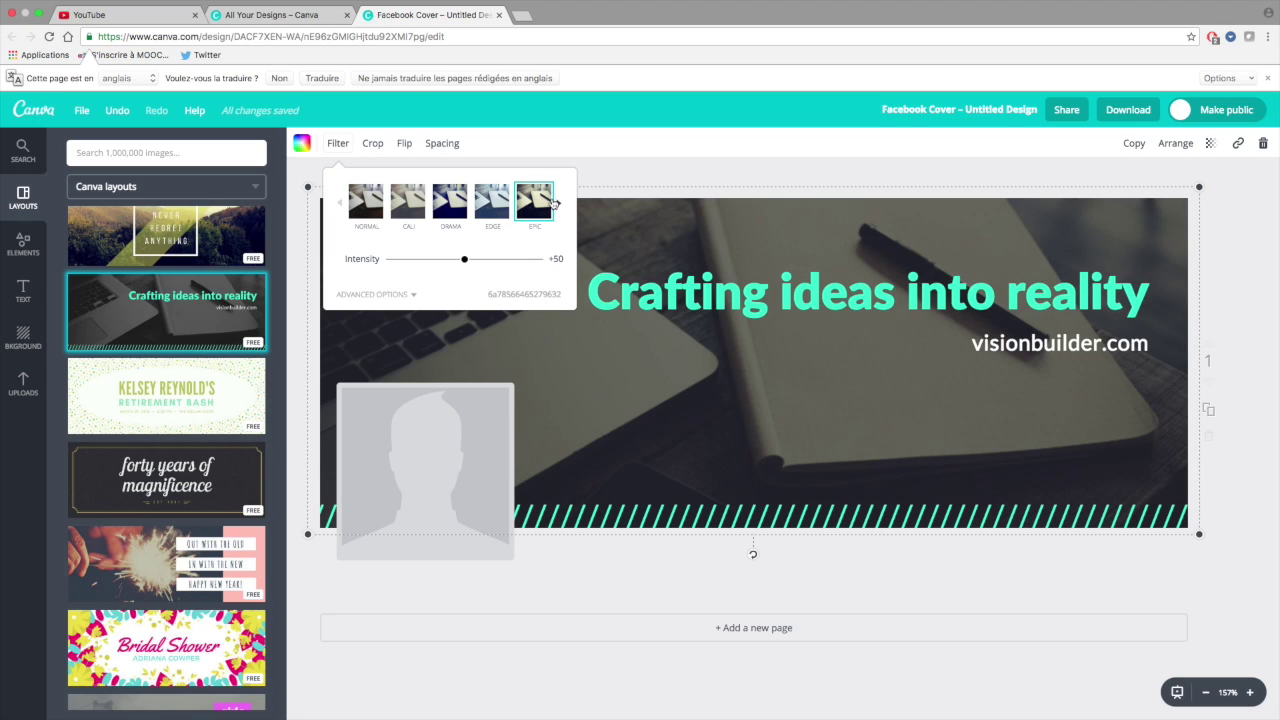
click(558, 203)
click(494, 208)
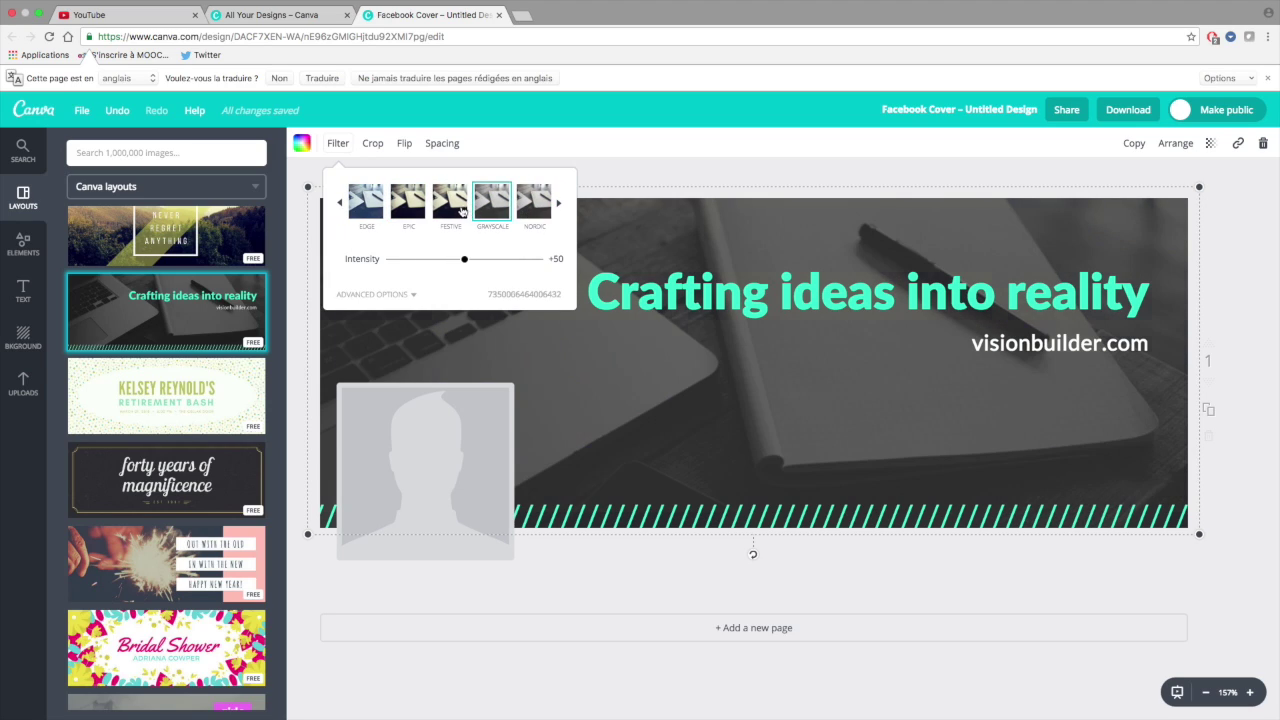
click(455, 208)
click(534, 205)
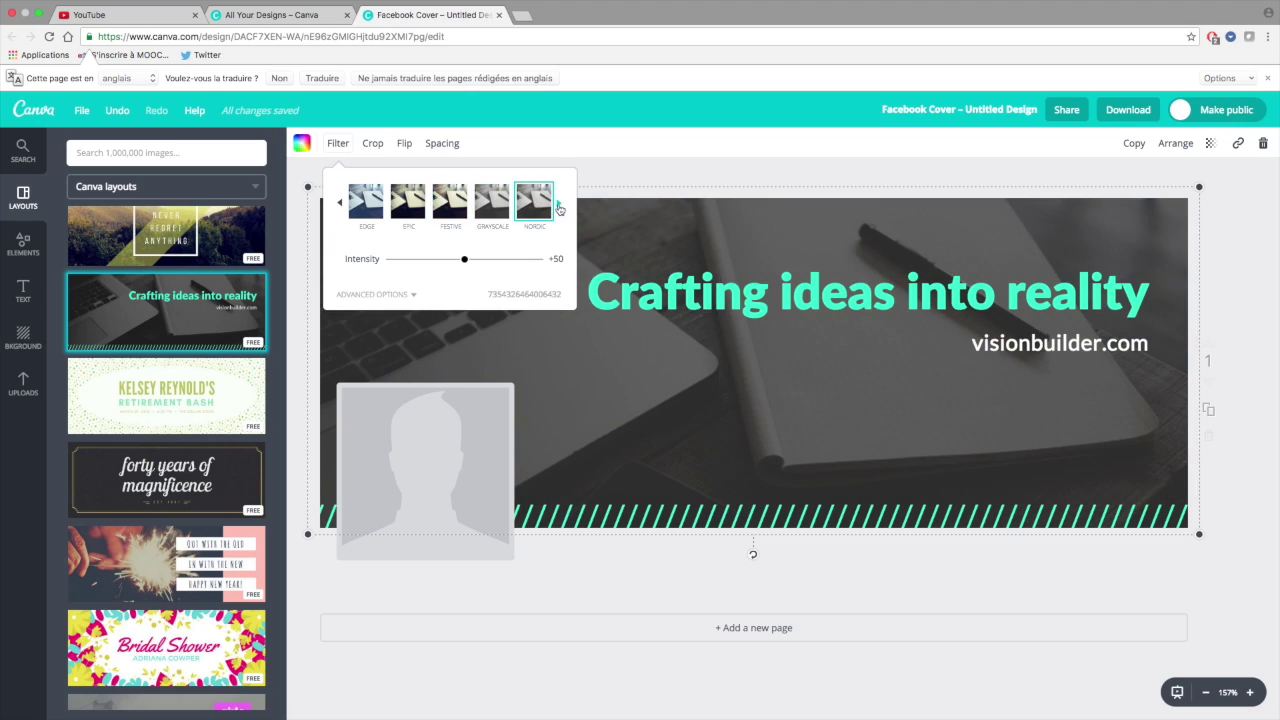
click(558, 203)
click(532, 205)
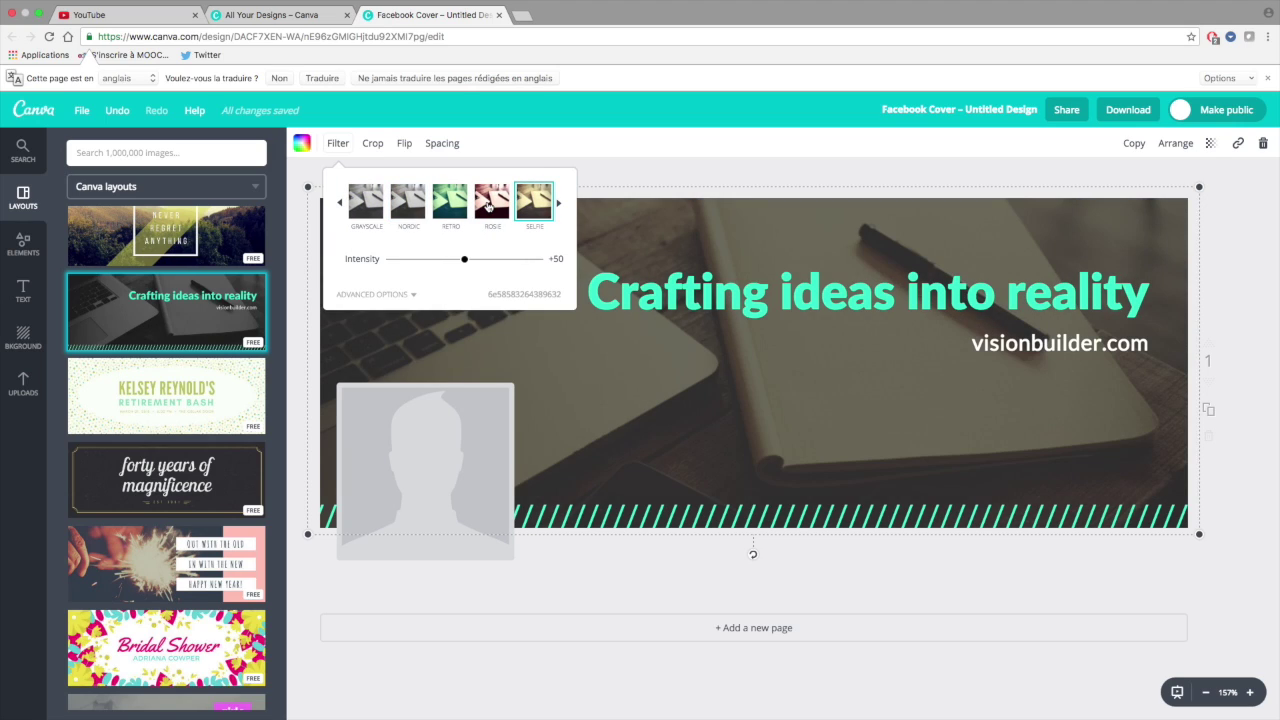
click(558, 205)
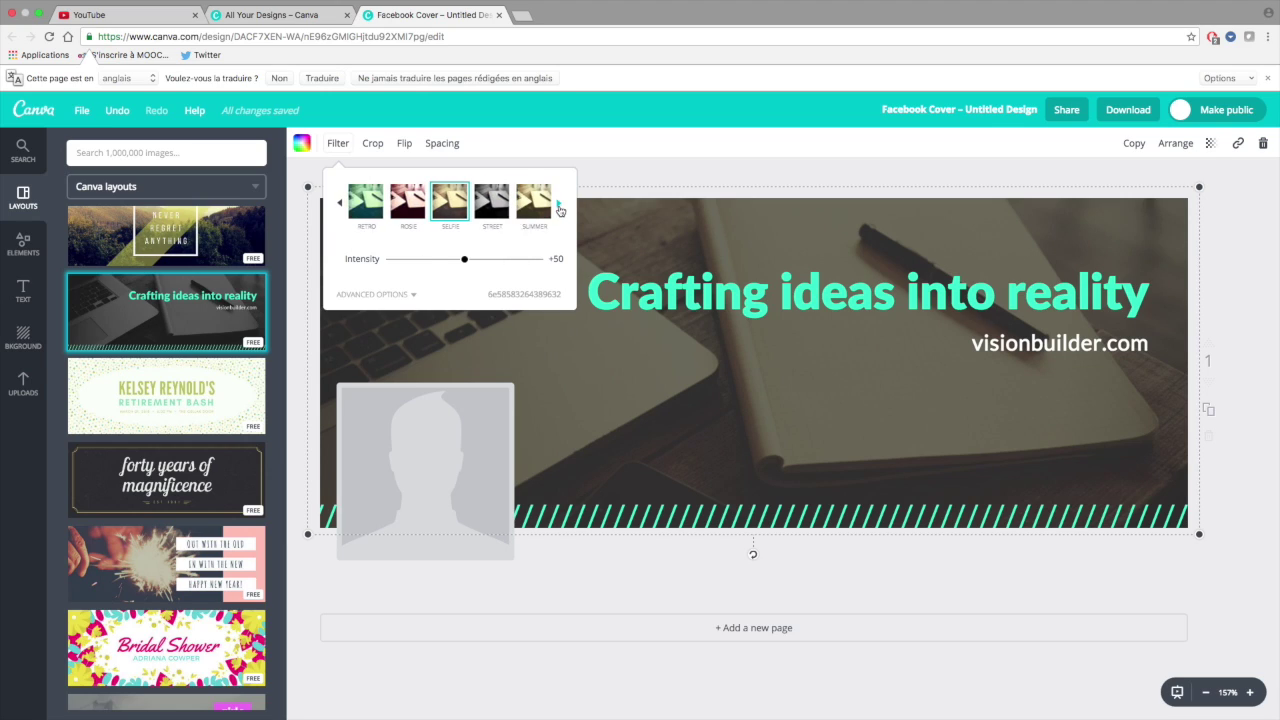
click(461, 207)
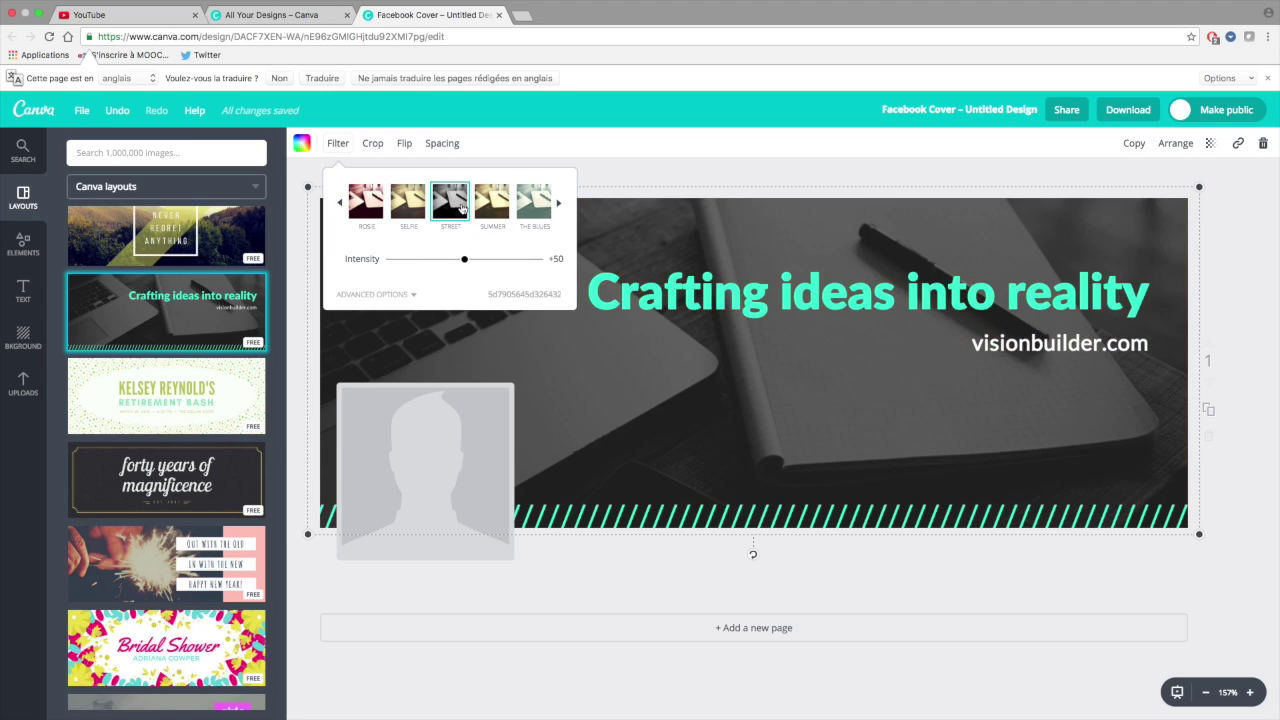
click(490, 207)
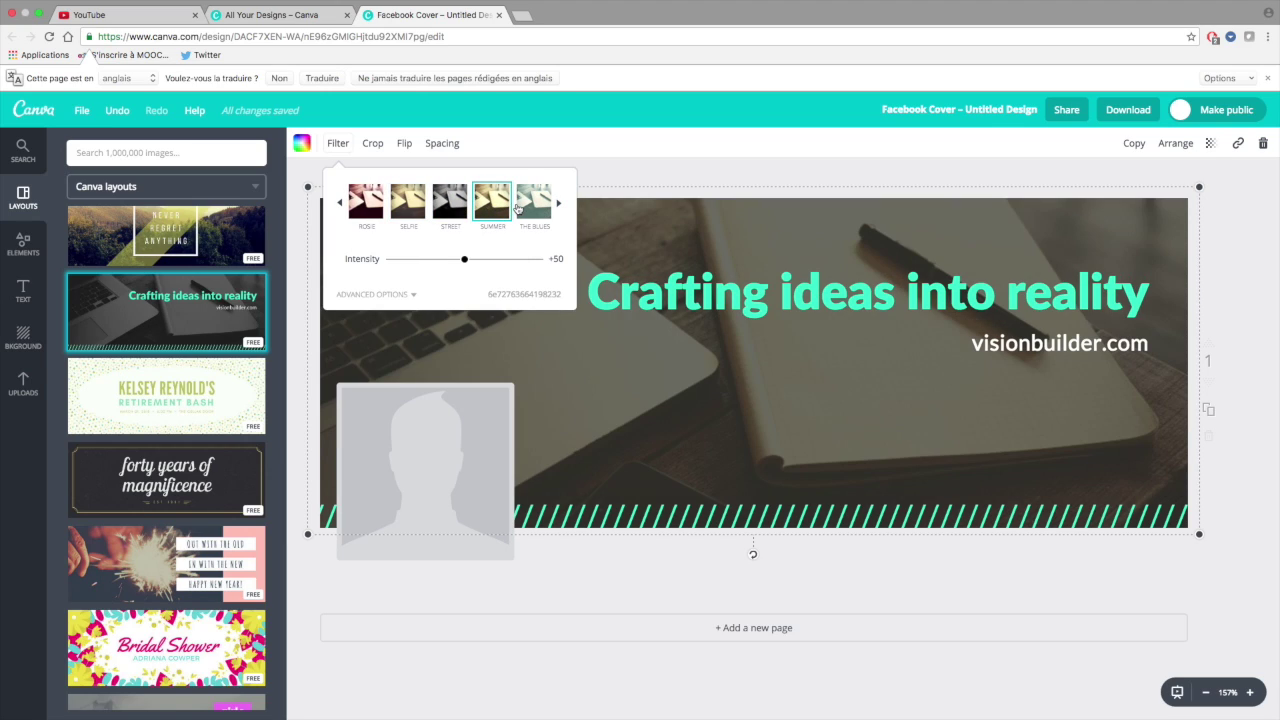
Preview THE BLUES, WHIMSICAL and RETRO, then apply the CALI filter at about +51 intensity.
click(522, 207)
click(558, 205)
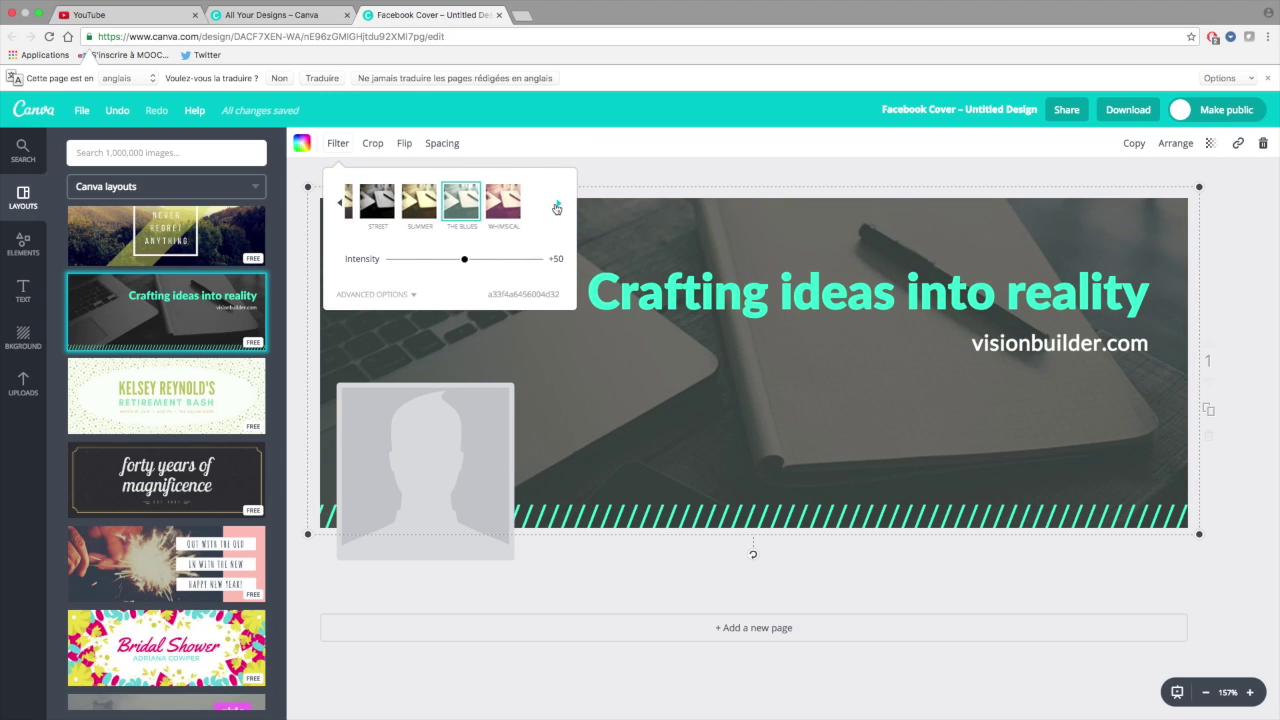
click(452, 203)
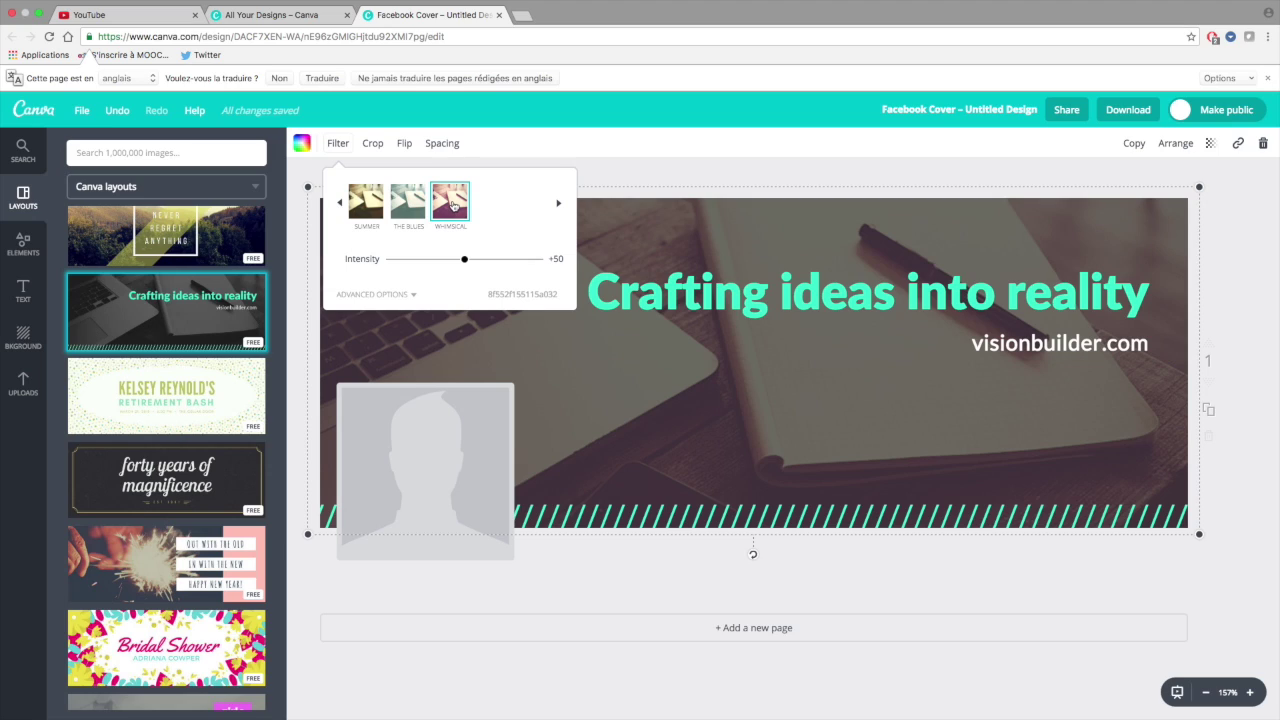
click(340, 203)
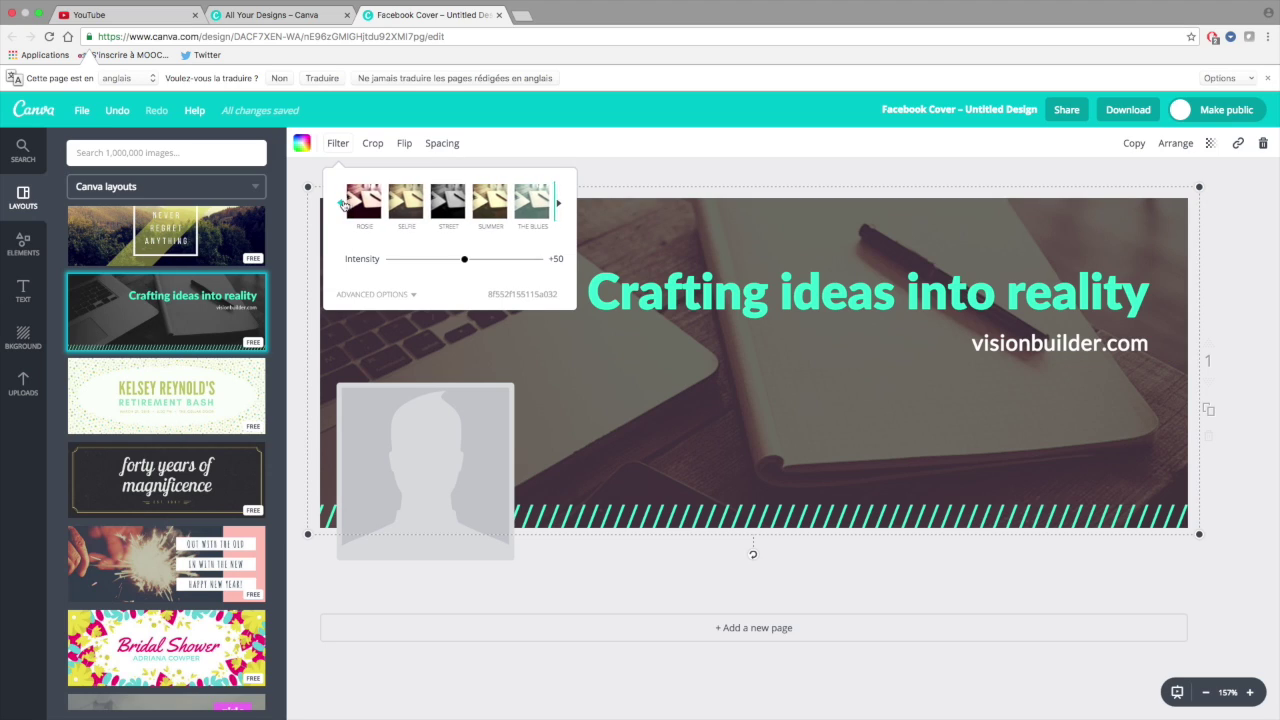
click(447, 210)
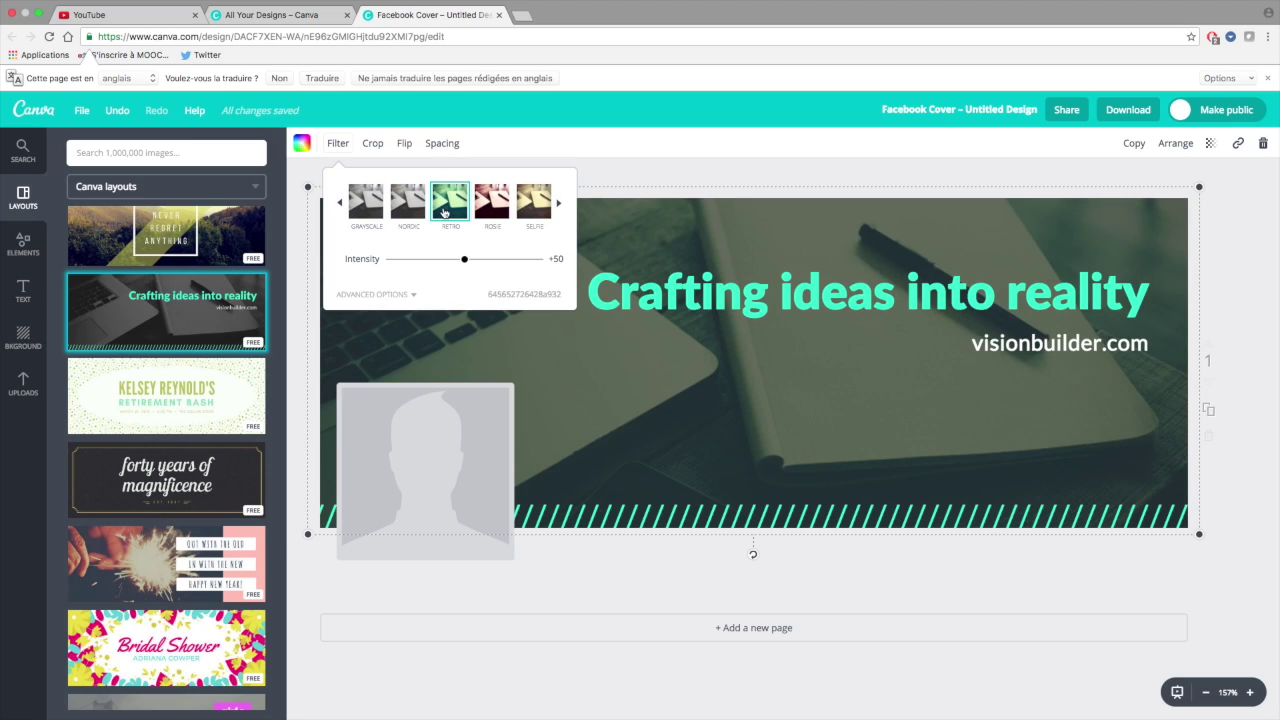
click(352, 210)
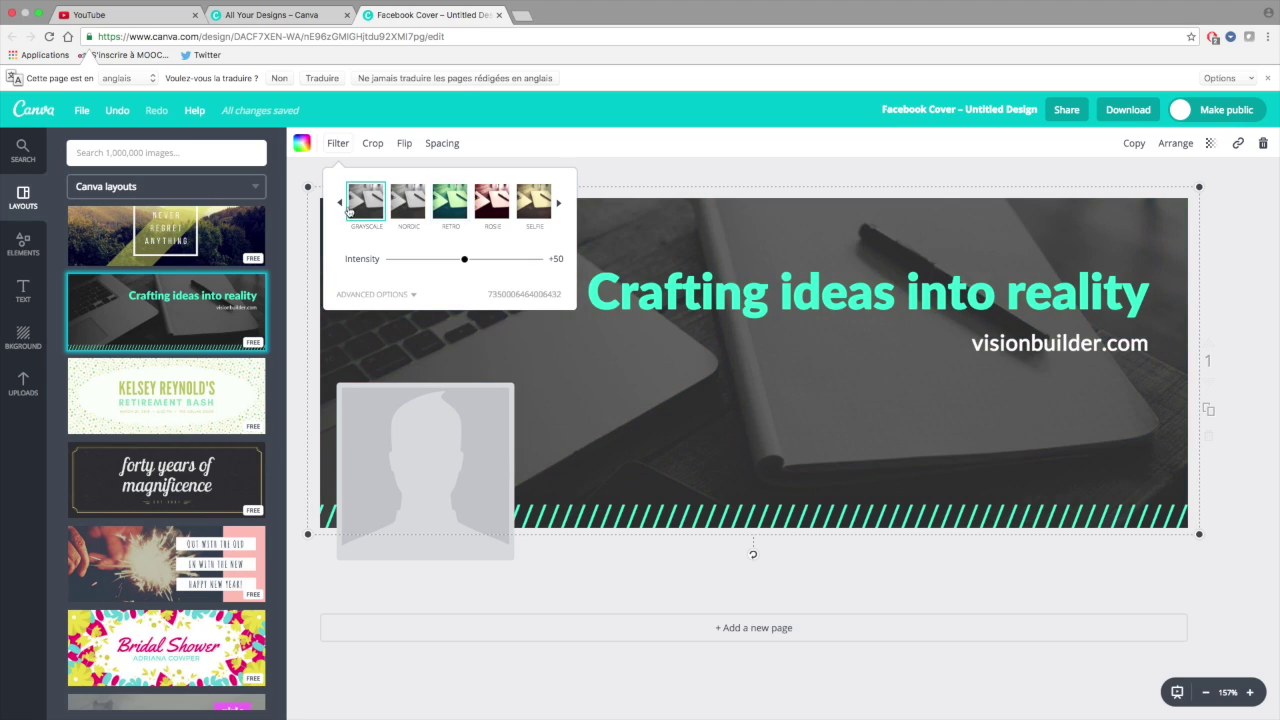
click(340, 203)
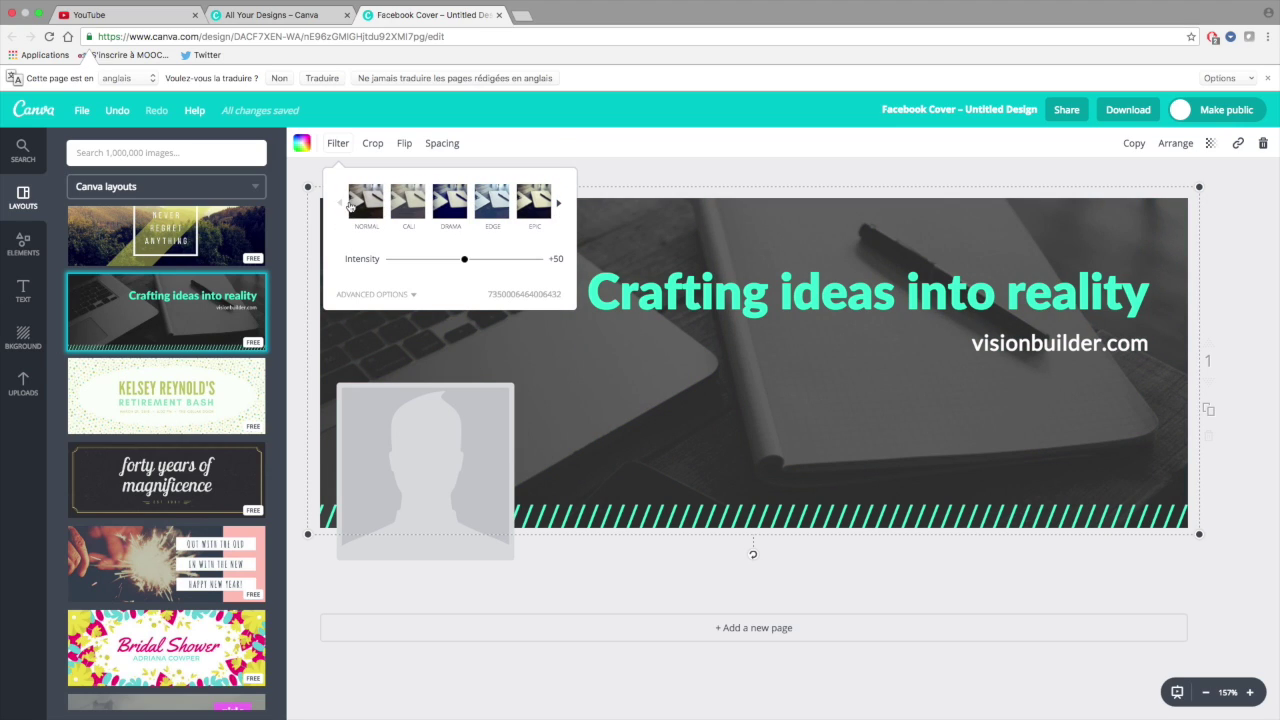
click(357, 209)
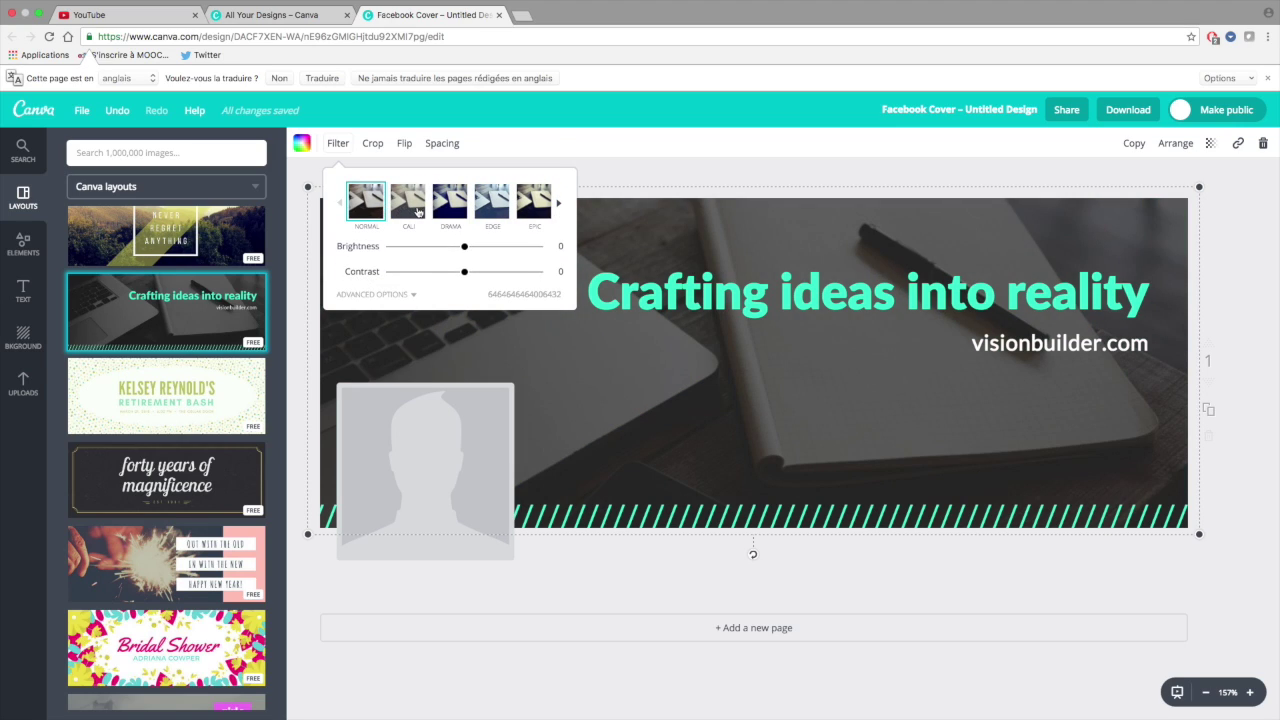
click(418, 210)
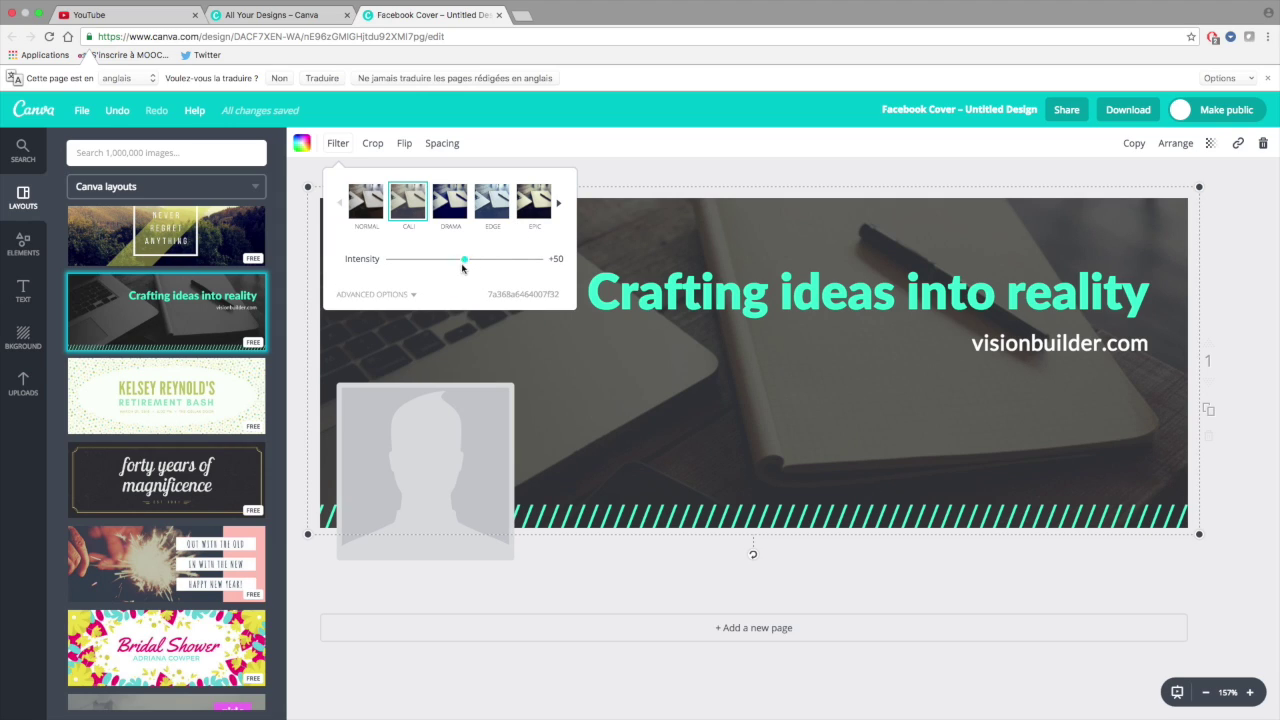
mouse_move(467, 263)
mouse_down()
mouse_move(386, 262)
mouse_move(466, 267)
mouse_up()
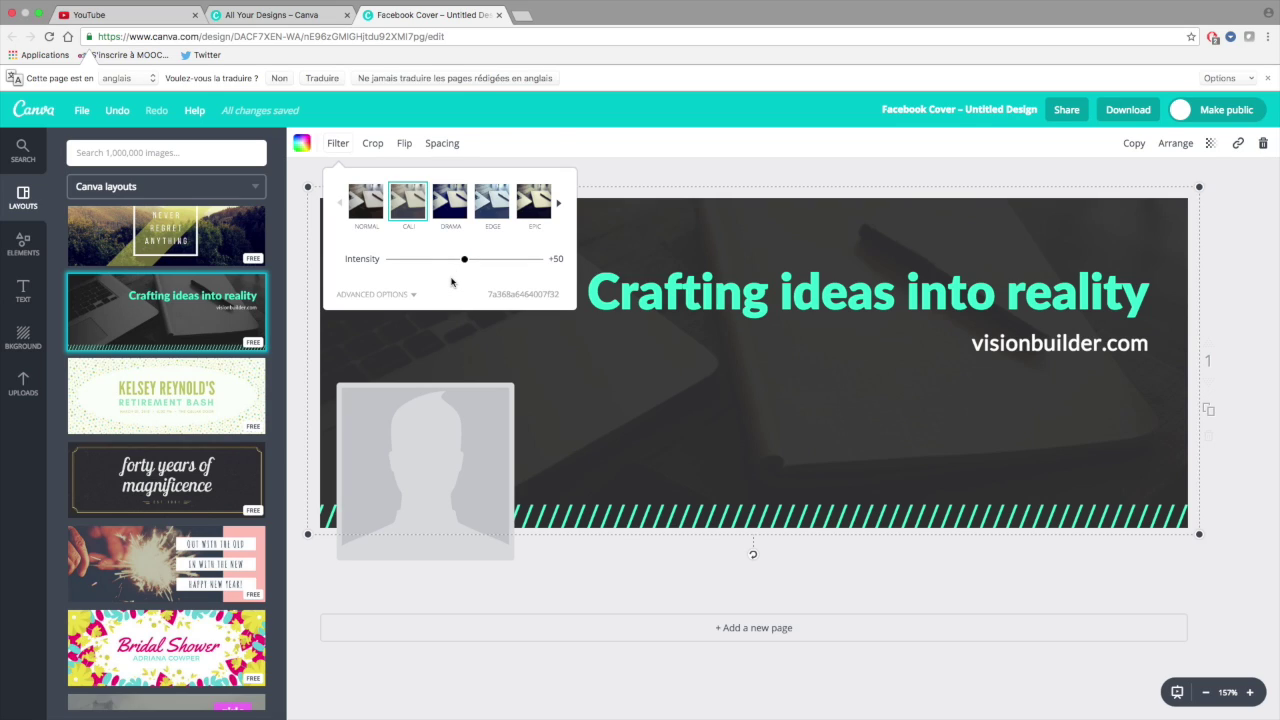
mouse_move(464, 263)
mouse_down()
mouse_move(451, 263)
mouse_move(562, 259)
mouse_move(467, 266)
mouse_up()
click(338, 143)
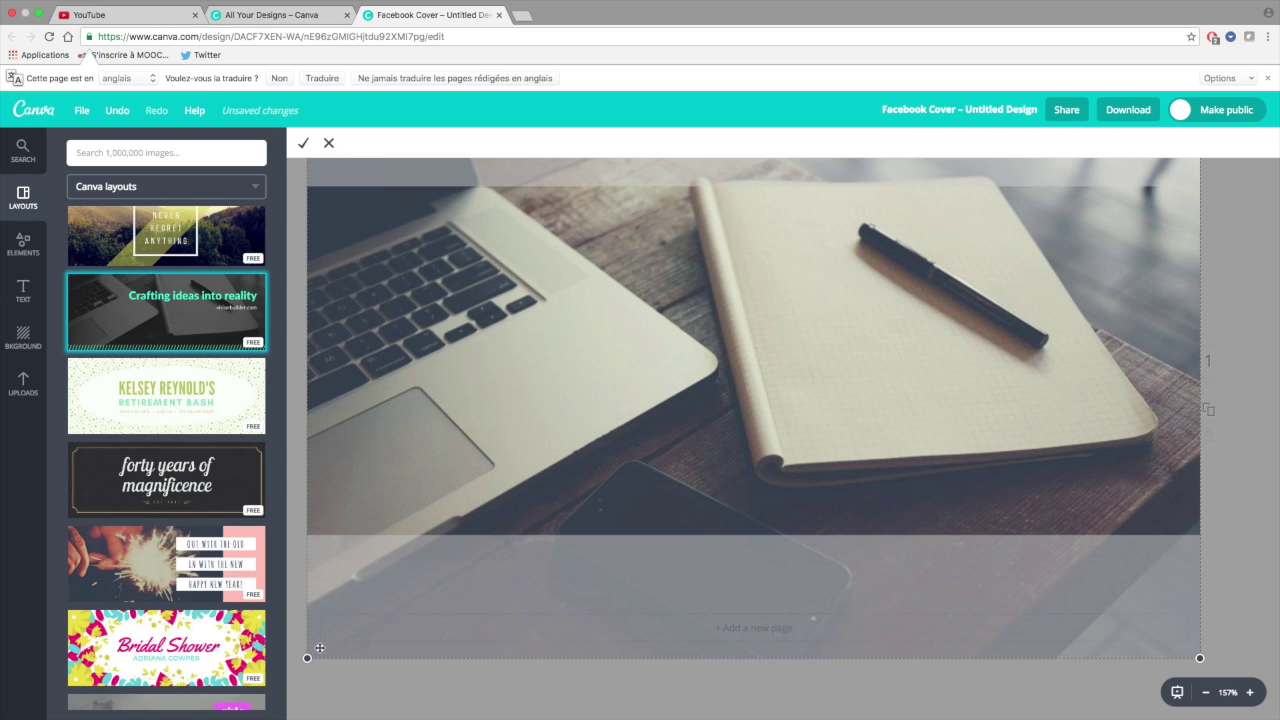
mouse_move(312, 648)
mouse_down()
mouse_move(455, 452)
mouse_move(455, 492)
mouse_up()
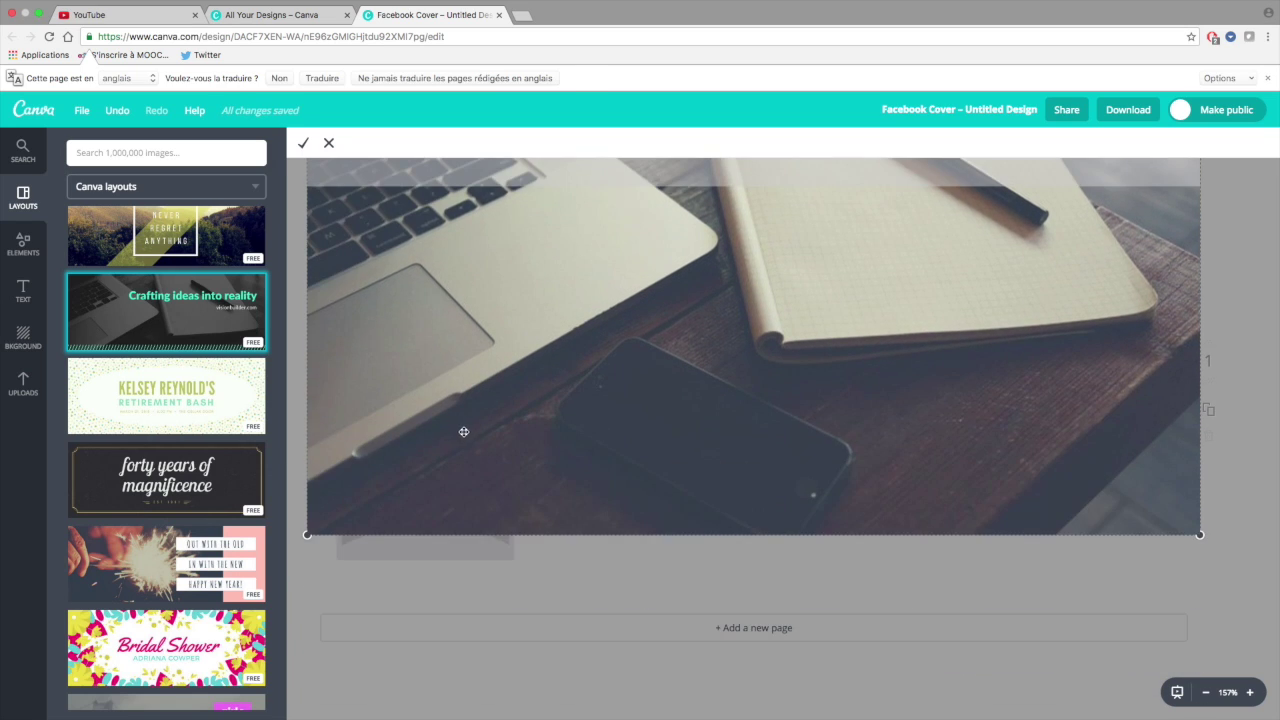
mouse_move(500, 278)
mouse_down()
mouse_move(498, 240)
mouse_move(525, 555)
mouse_up()
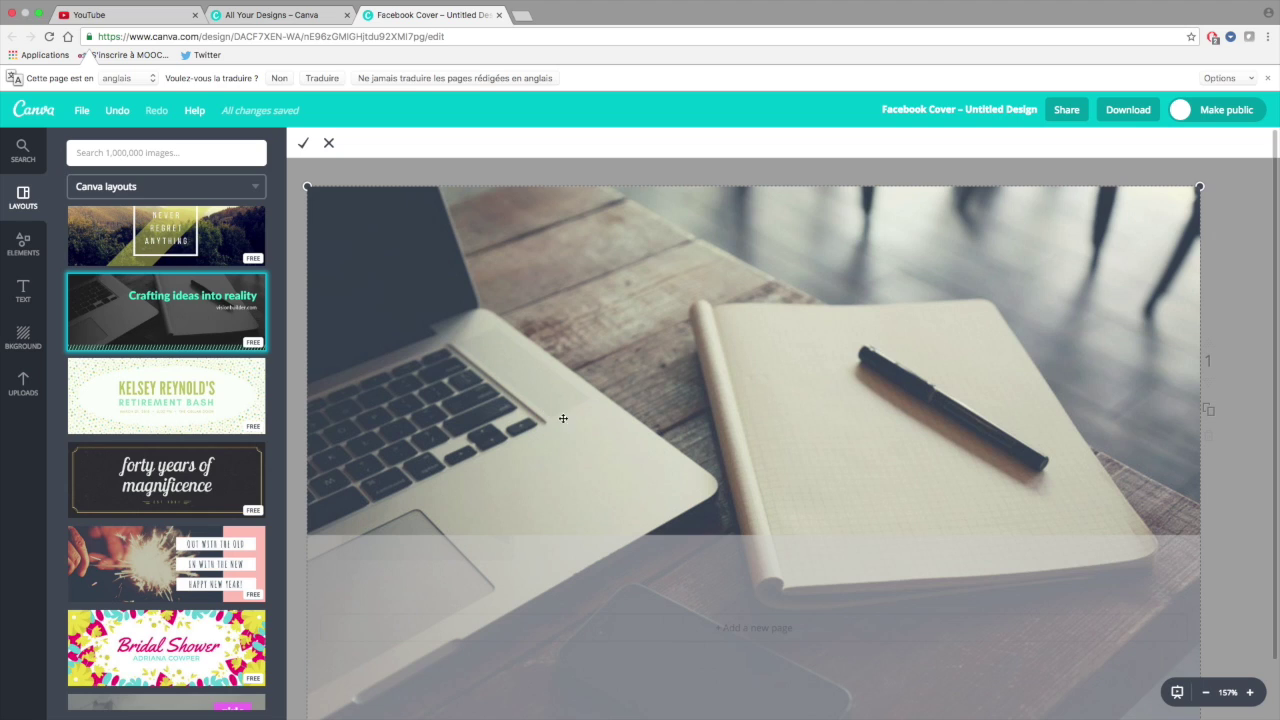
click(303, 143)
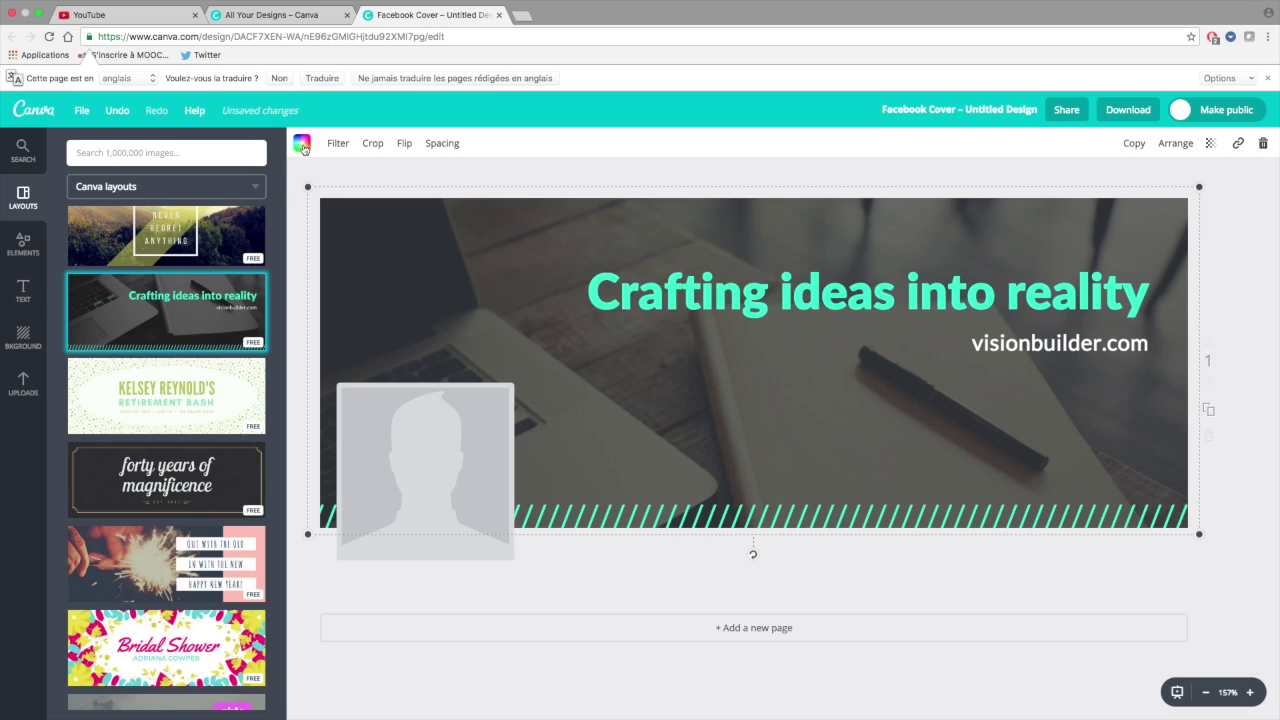
click(405, 145)
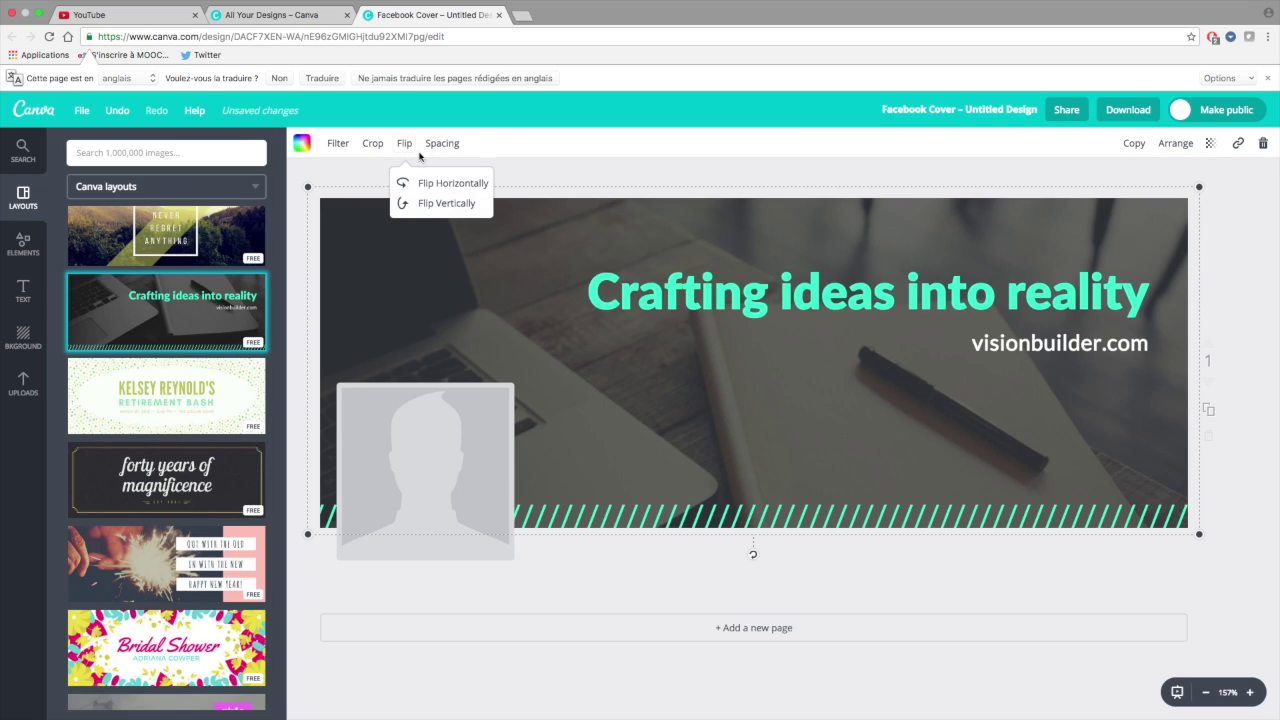
click(432, 184)
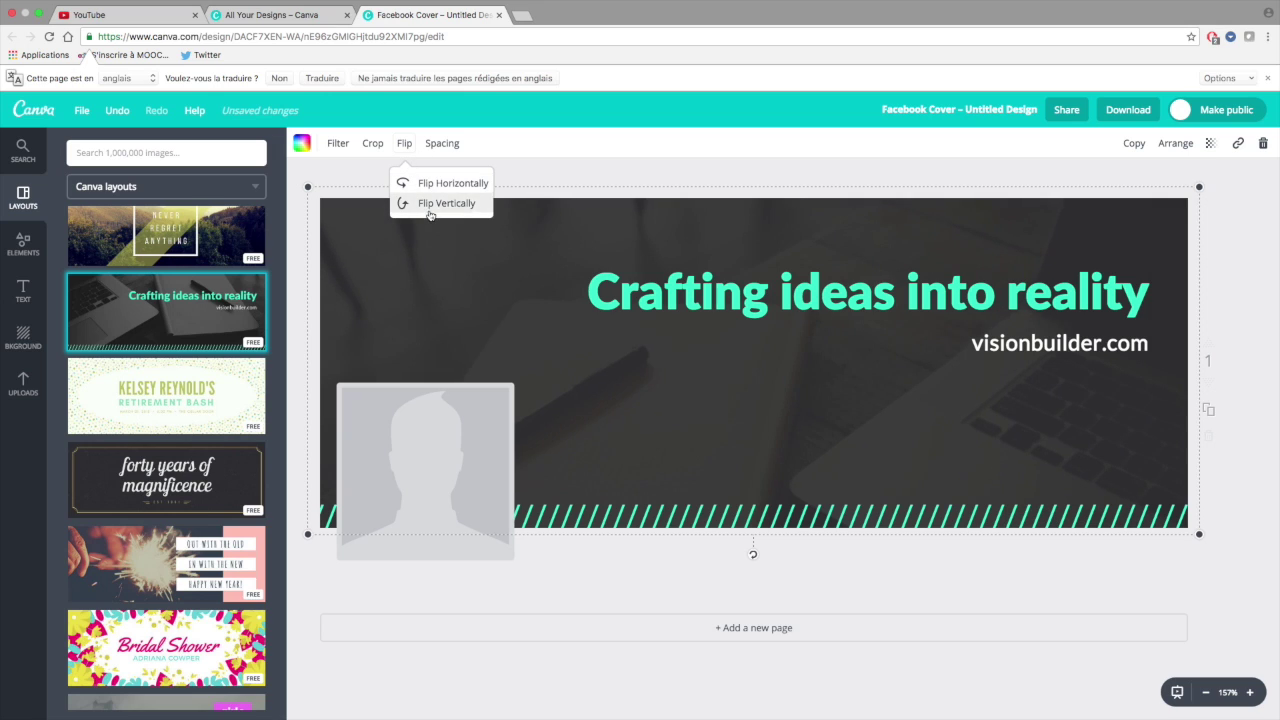
click(430, 202)
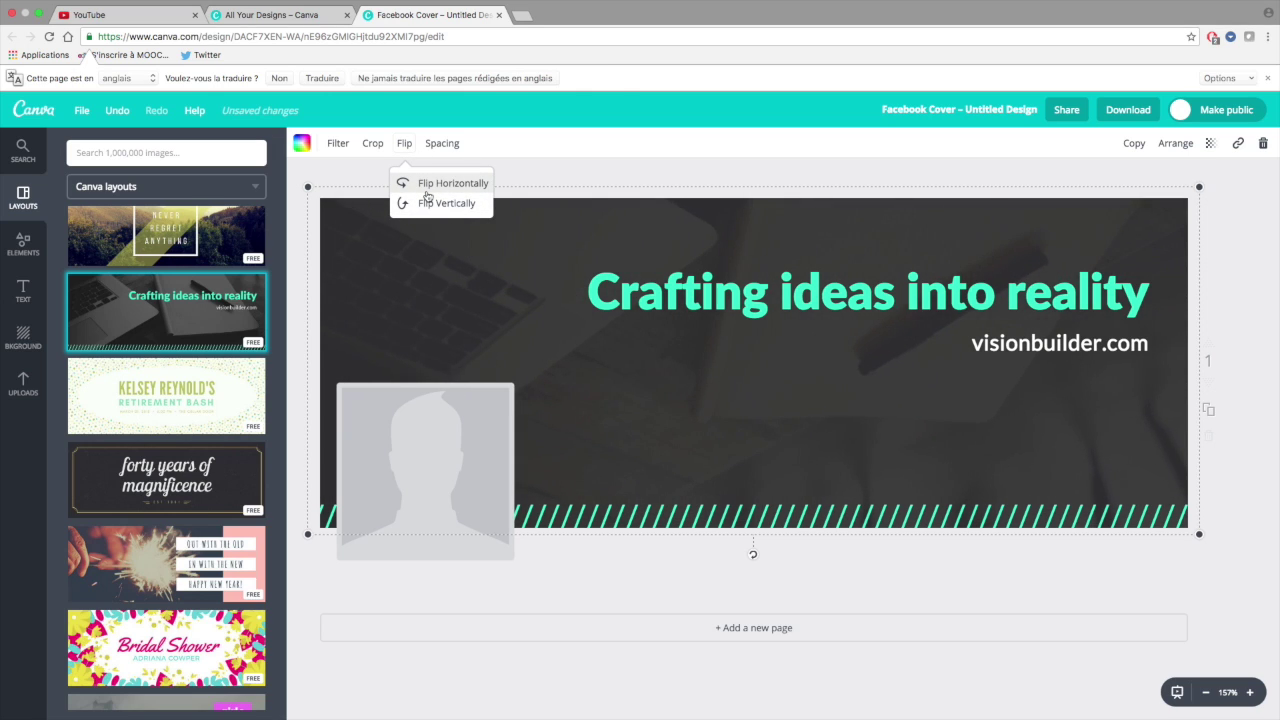
click(428, 194)
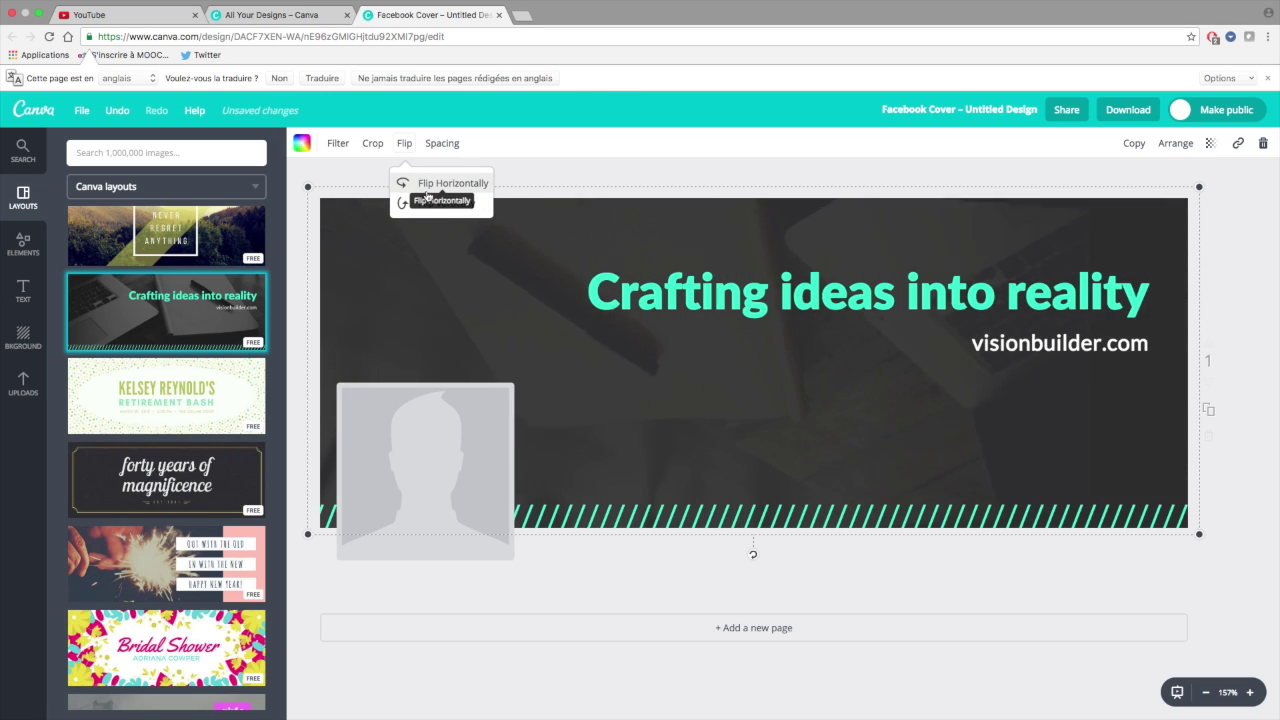
click(432, 204)
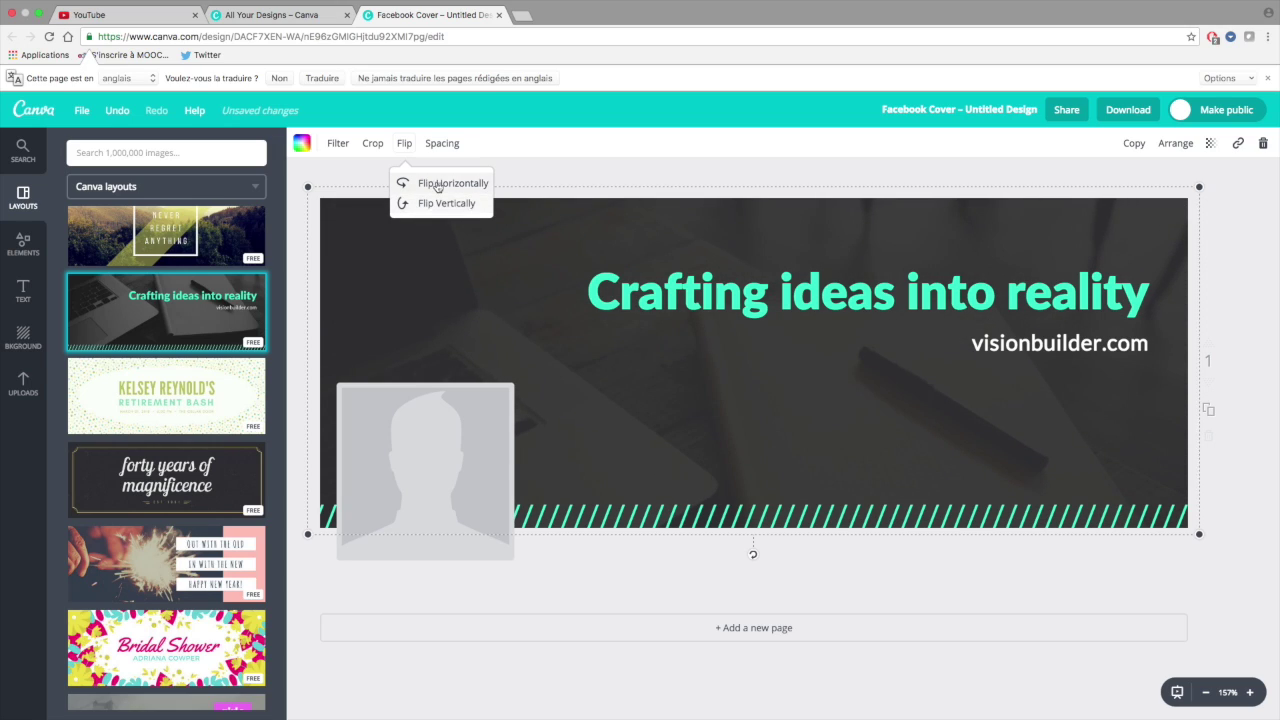
click(442, 143)
mouse_move(491, 183)
mouse_down()
mouse_move(501, 188)
mouse_move(467, 200)
mouse_up()
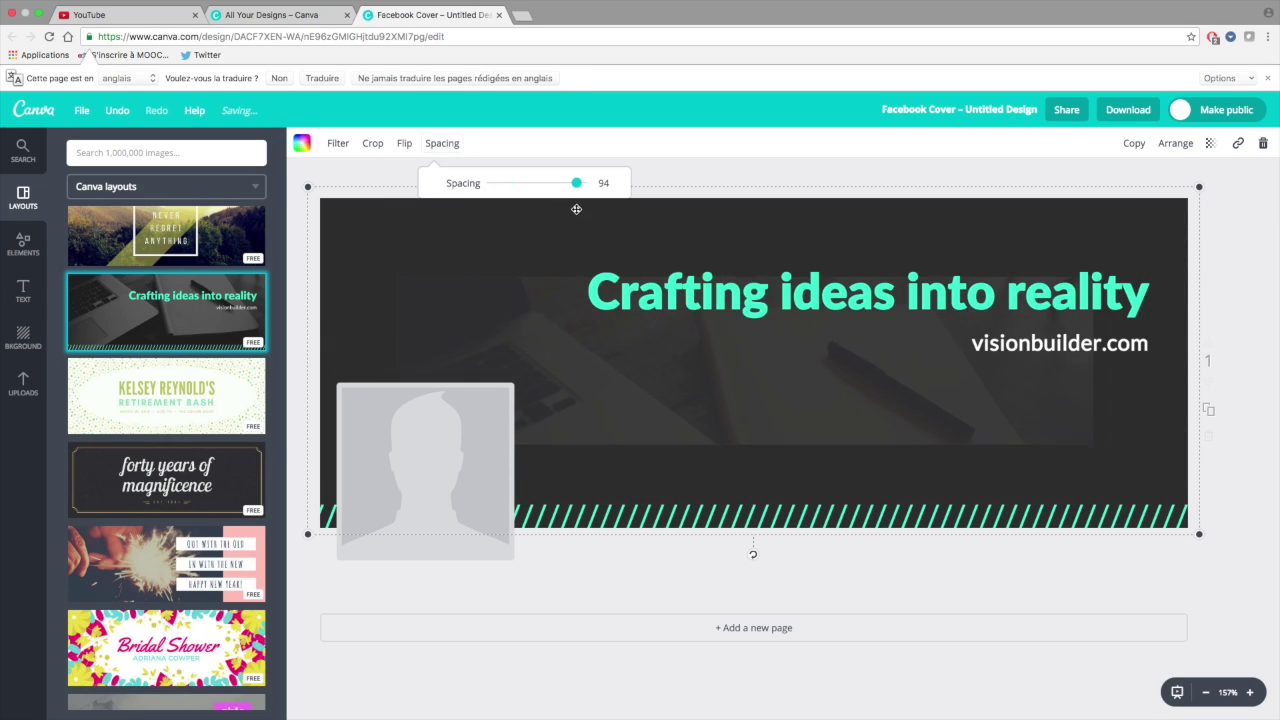
click(451, 152)
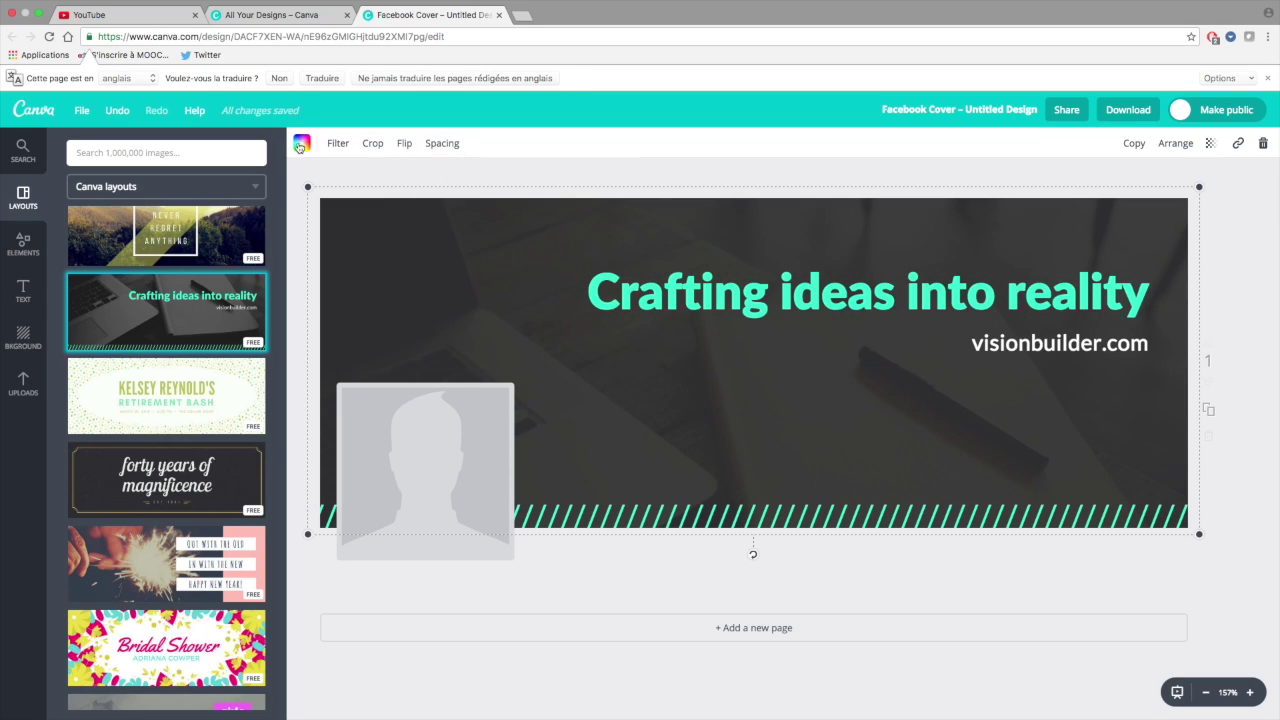
click(301, 144)
click(377, 265)
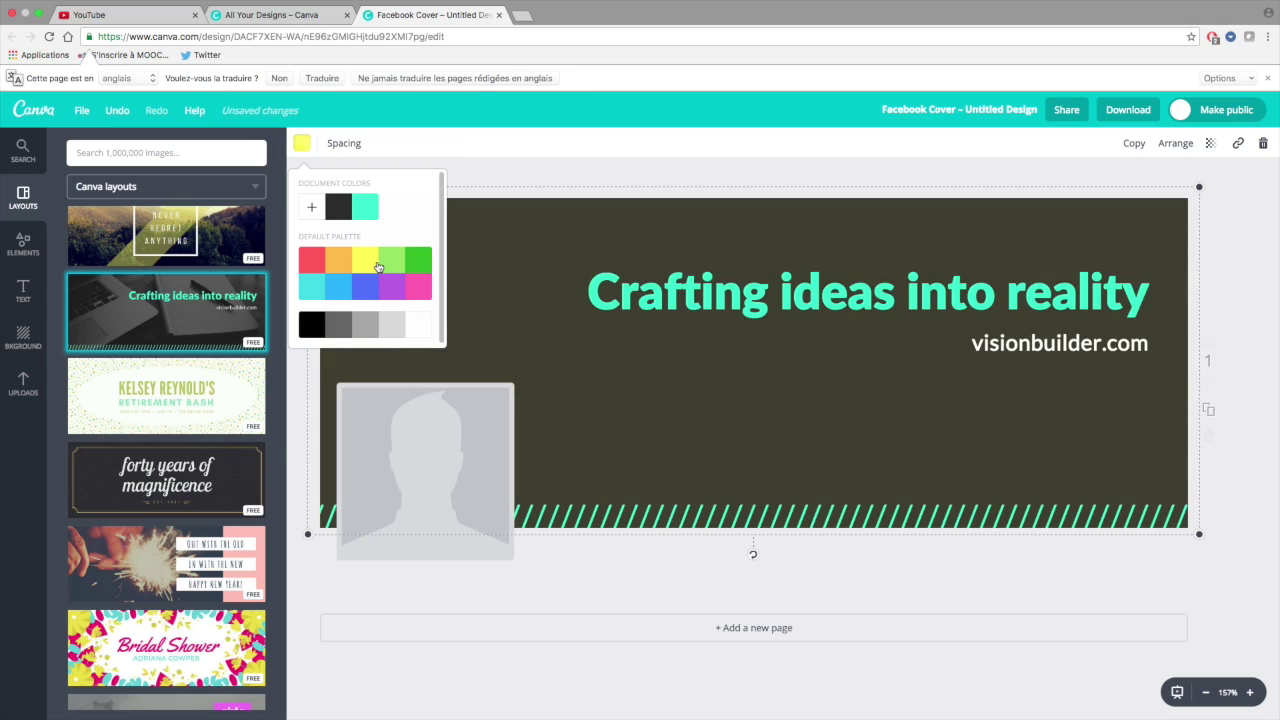
click(343, 259)
key(Delete)
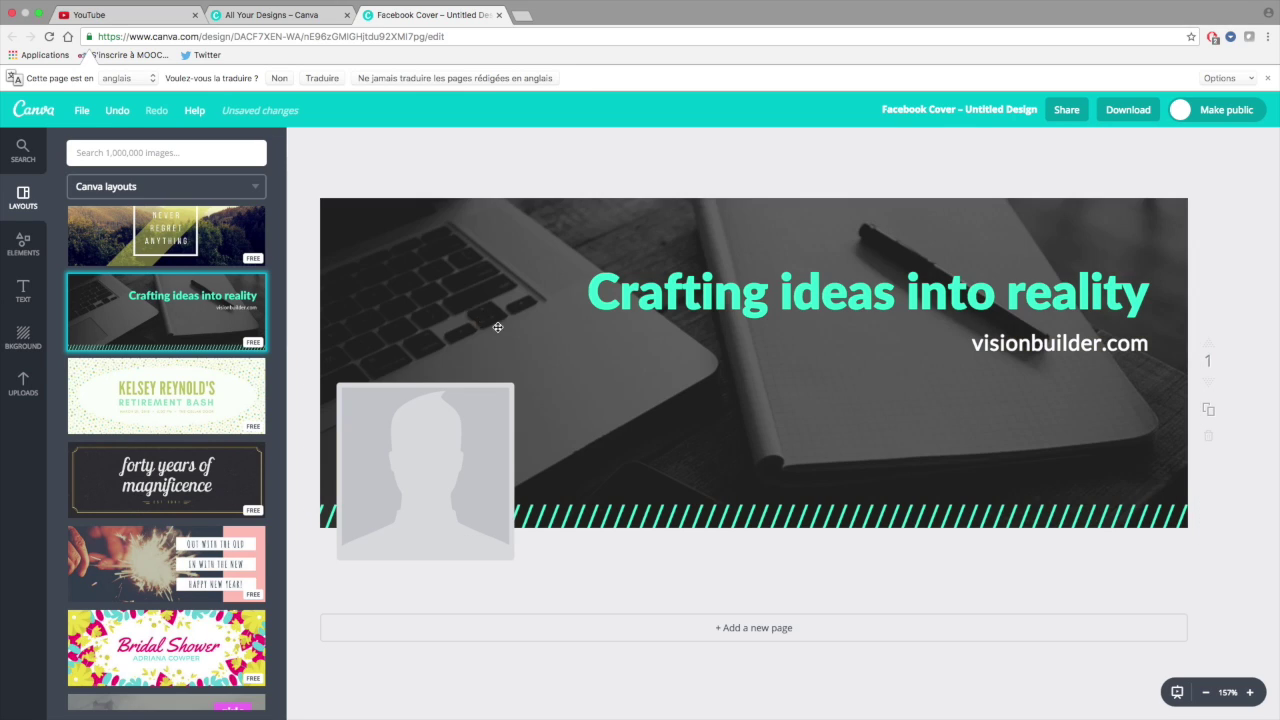
click(466, 290)
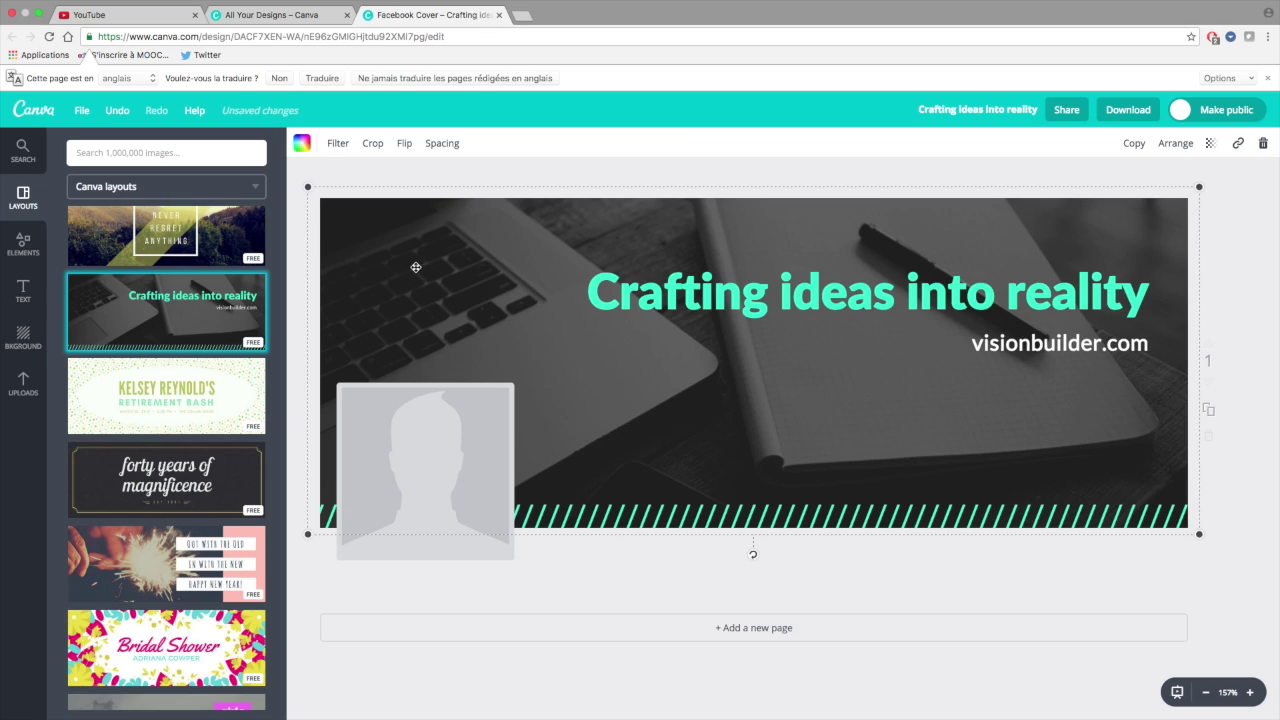
click(302, 143)
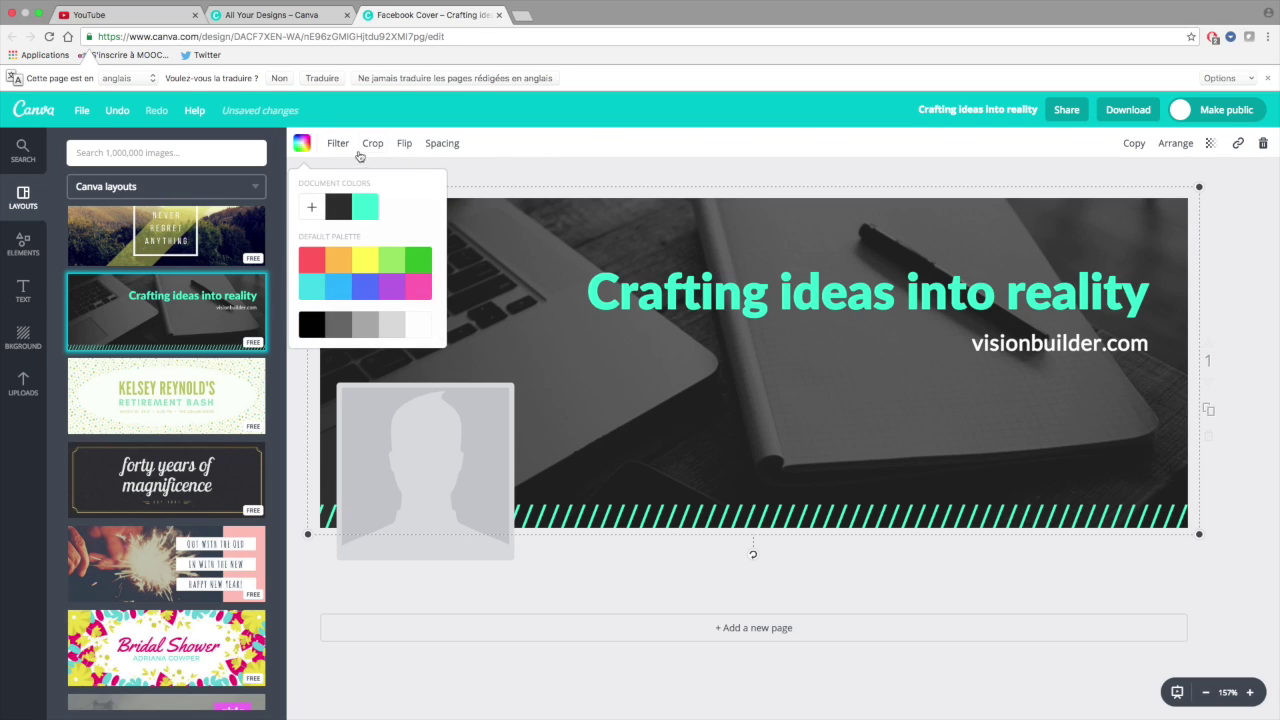
click(301, 145)
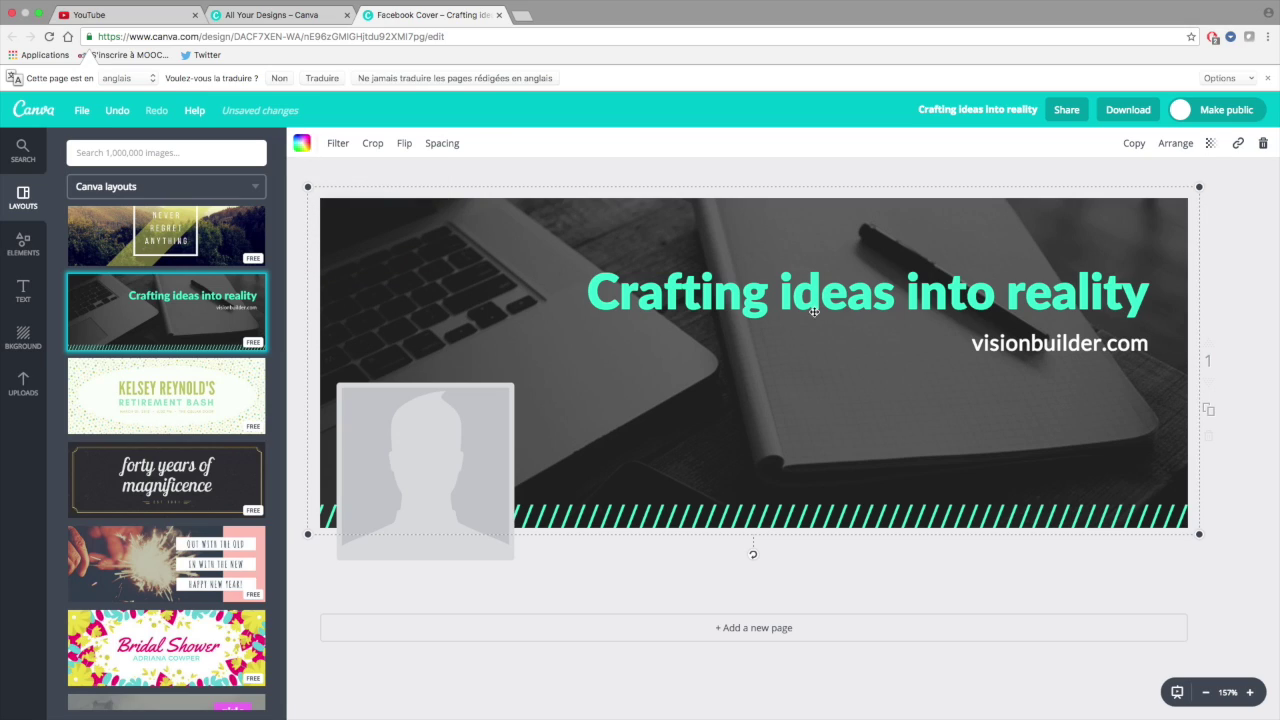
click(963, 298)
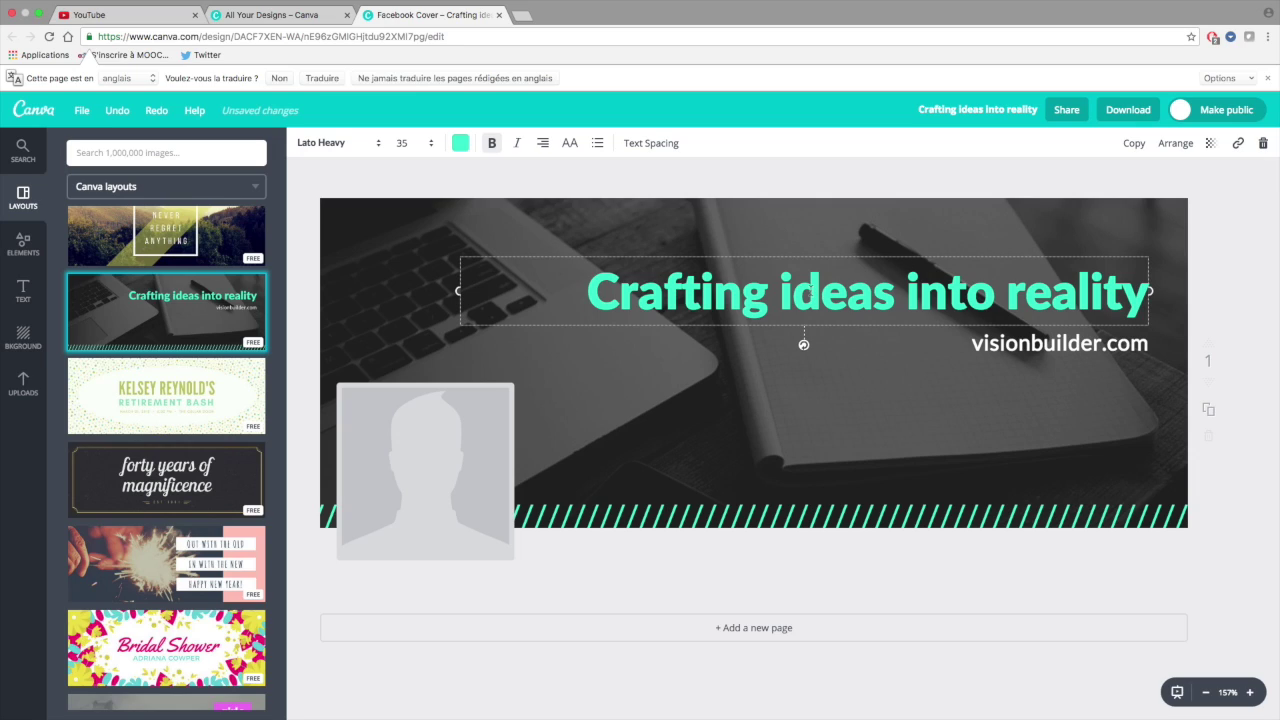
Replace the headline 'Crafting ideas into reality' with 'Formation - Stratégie Digitale'.
drag(591, 289, 1148, 291)
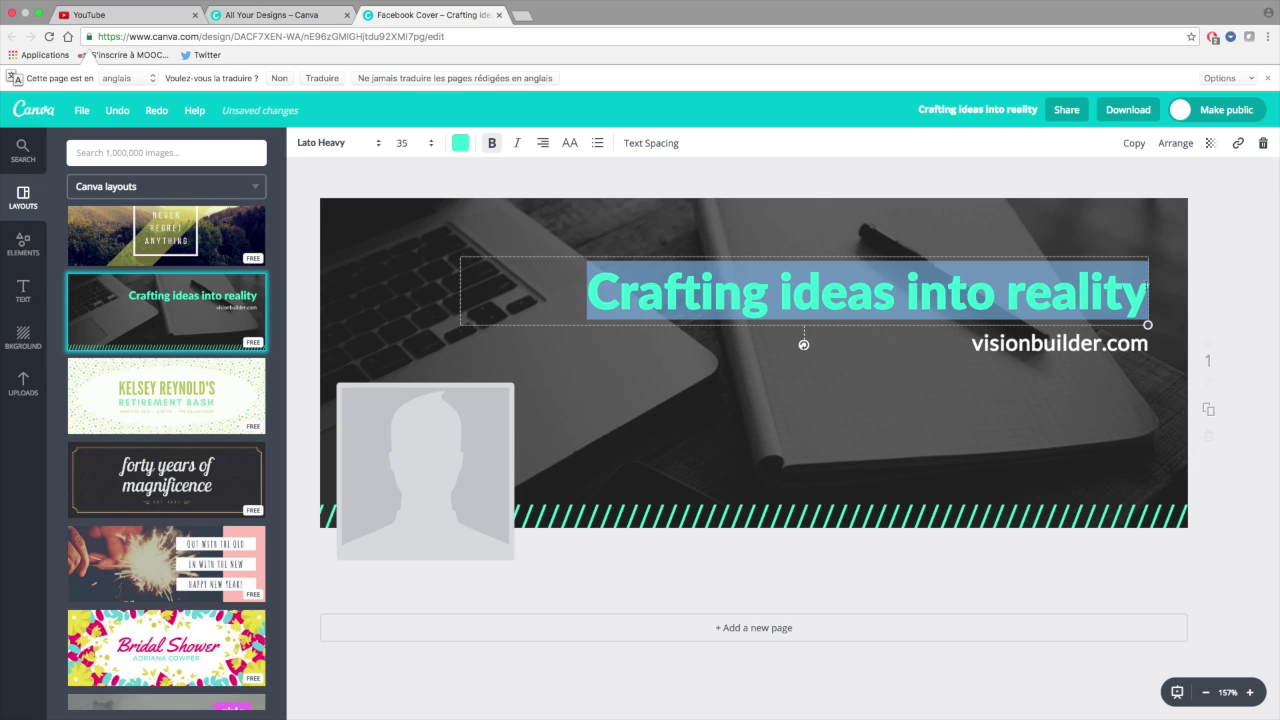
text(Formation - Stratégie Digital)
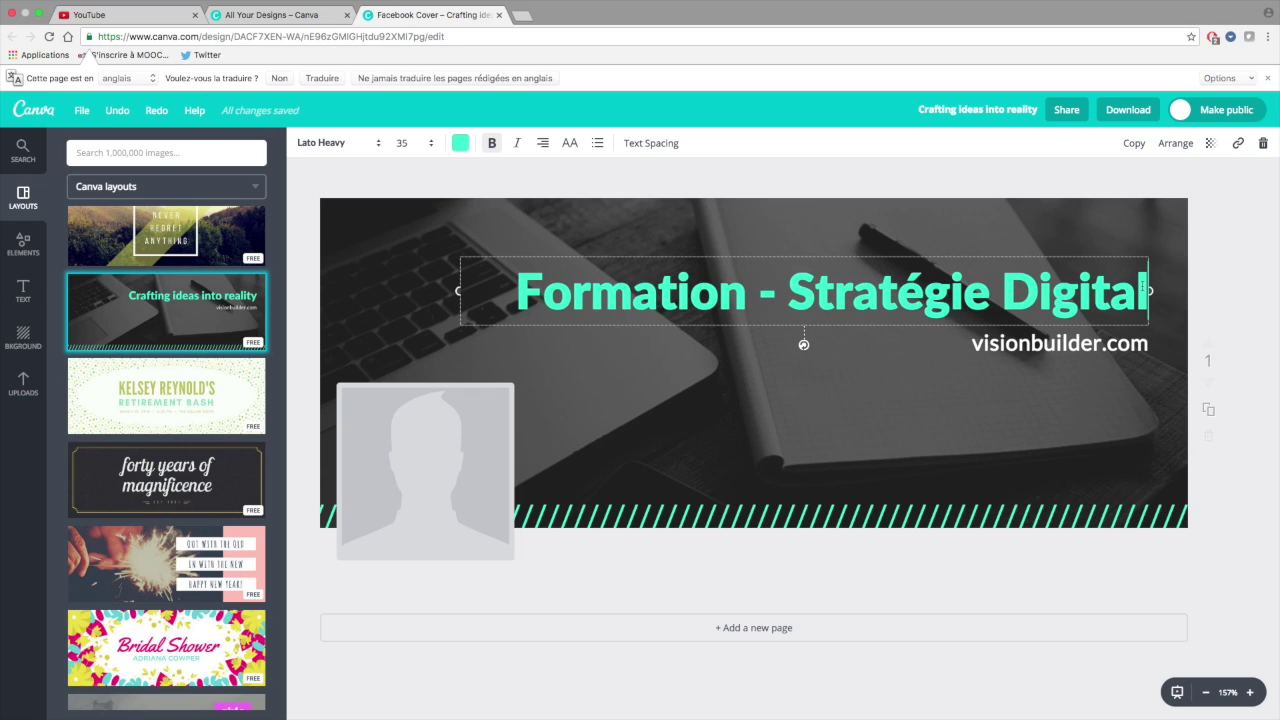
text(e)
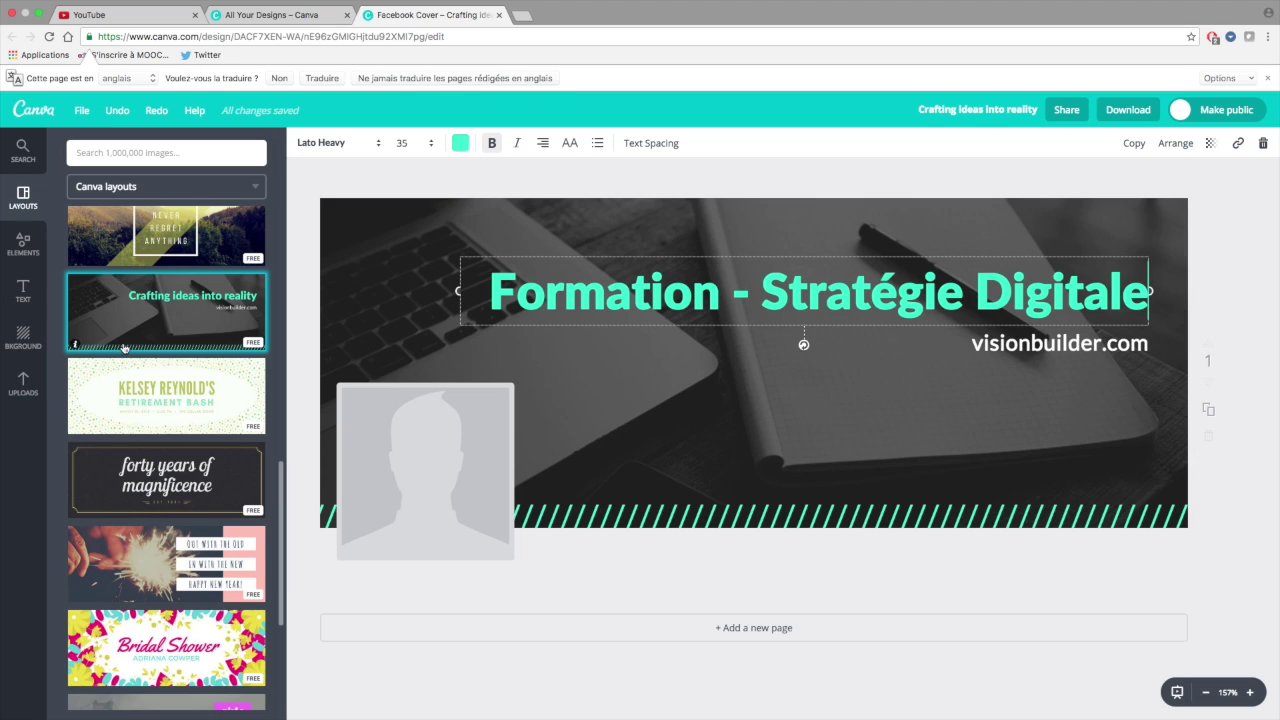
scroll(175, 345, down, 5)
scroll(175, 345, down, 5)
scroll(175, 345, down, 5)
scroll(175, 345, down, 5)
scroll(175, 345, down, 5)
scroll(175, 345, down, 5)
scroll(175, 345, down, 5)
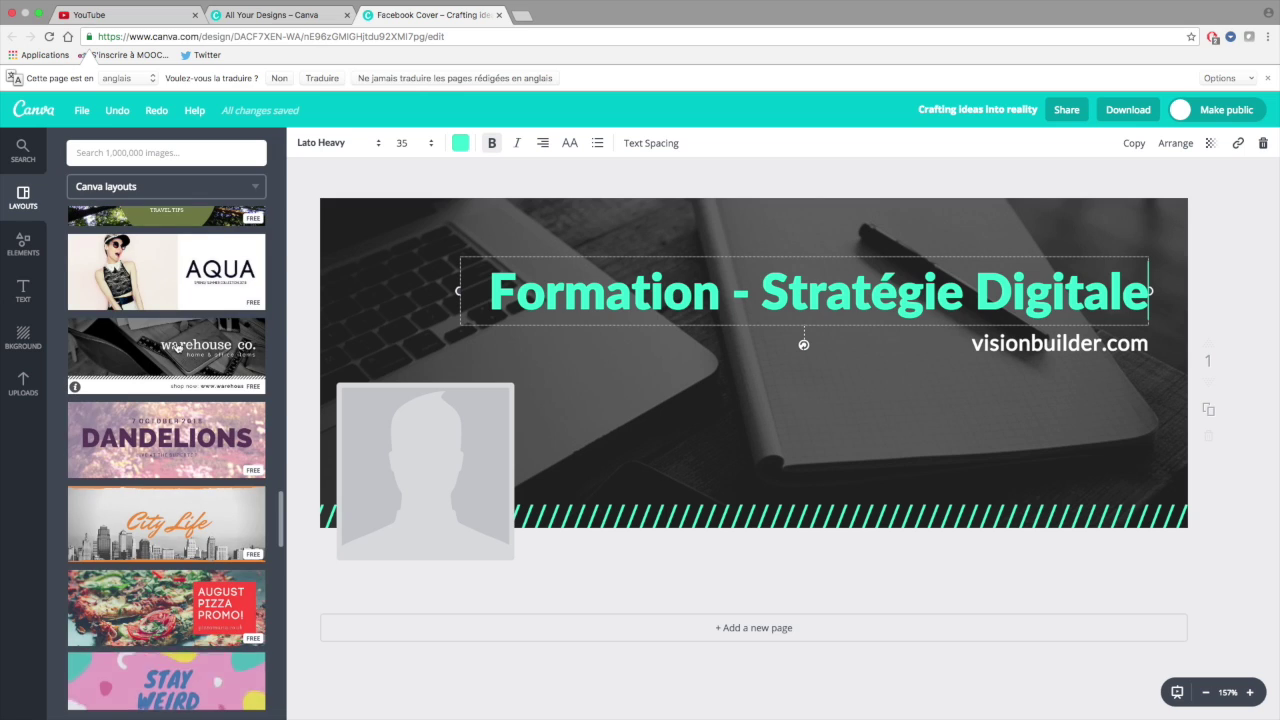
scroll(177, 347, down, 5)
scroll(177, 347, down, 5)
scroll(177, 347, down, 5)
scroll(177, 347, down, 5)
scroll(177, 347, down, 5)
scroll(177, 347, down, 5)
scroll(177, 347, down, 5)
scroll(177, 347, down, 5)
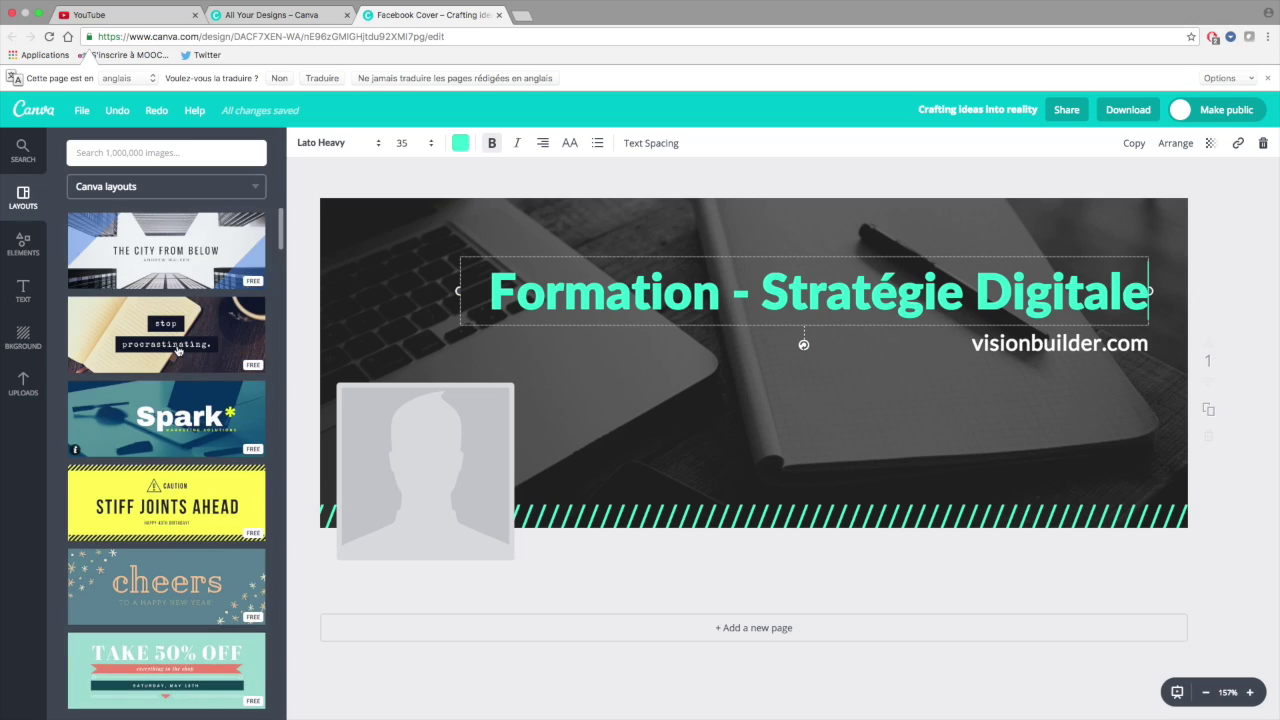
click(732, 292)
click(975, 292)
click(1084, 292)
key(Left)
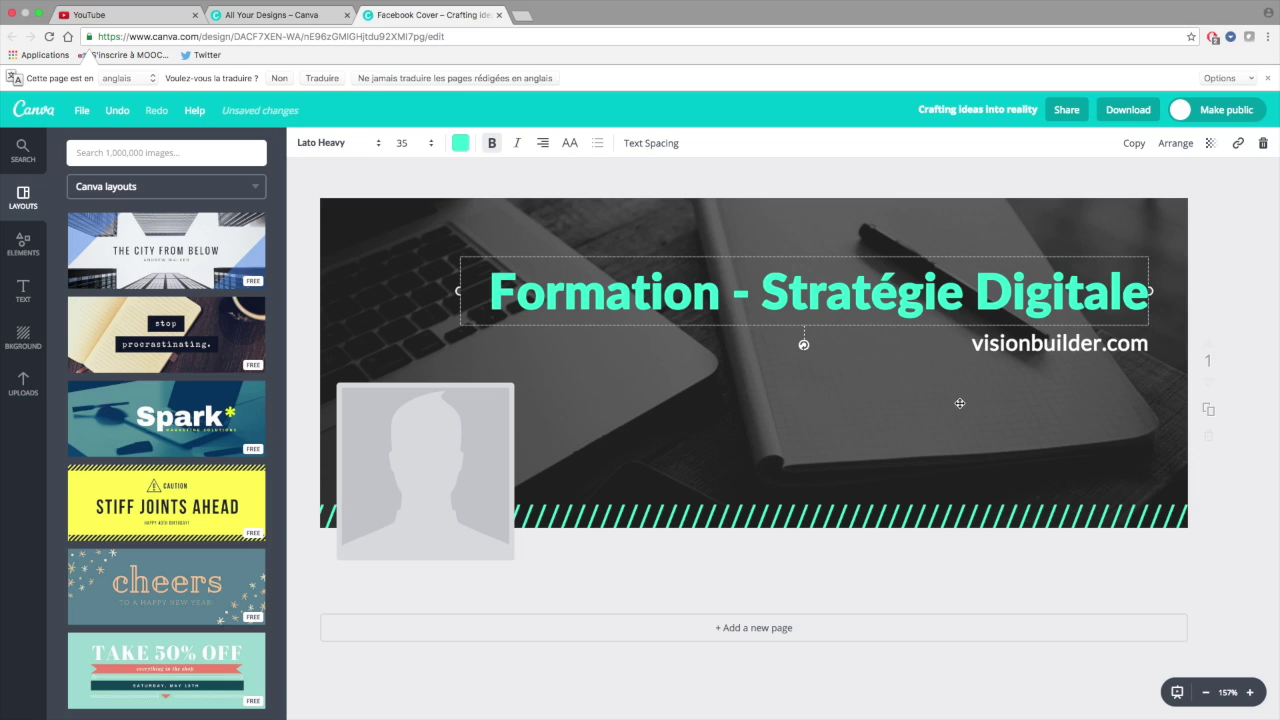
click(959, 403)
click(975, 343)
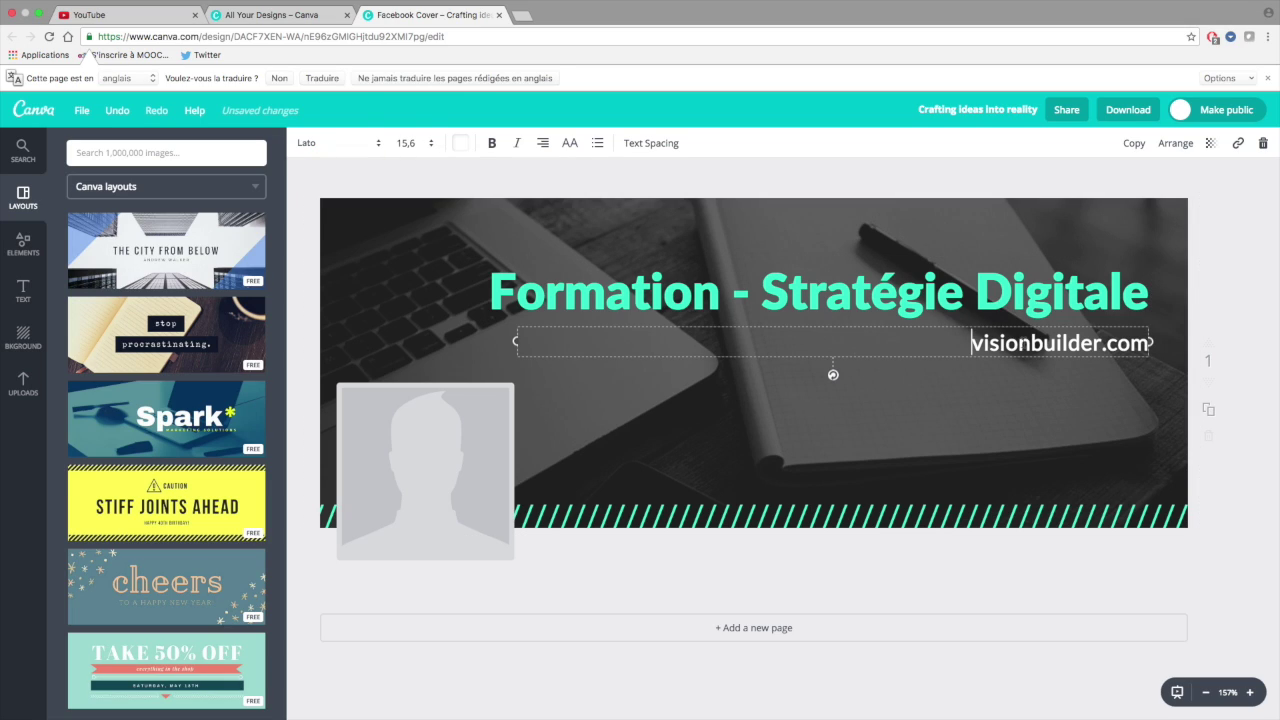
Replace visionbuilder.com with CMAgency.com, correcting the capital M.
drag(972, 343, 1150, 343)
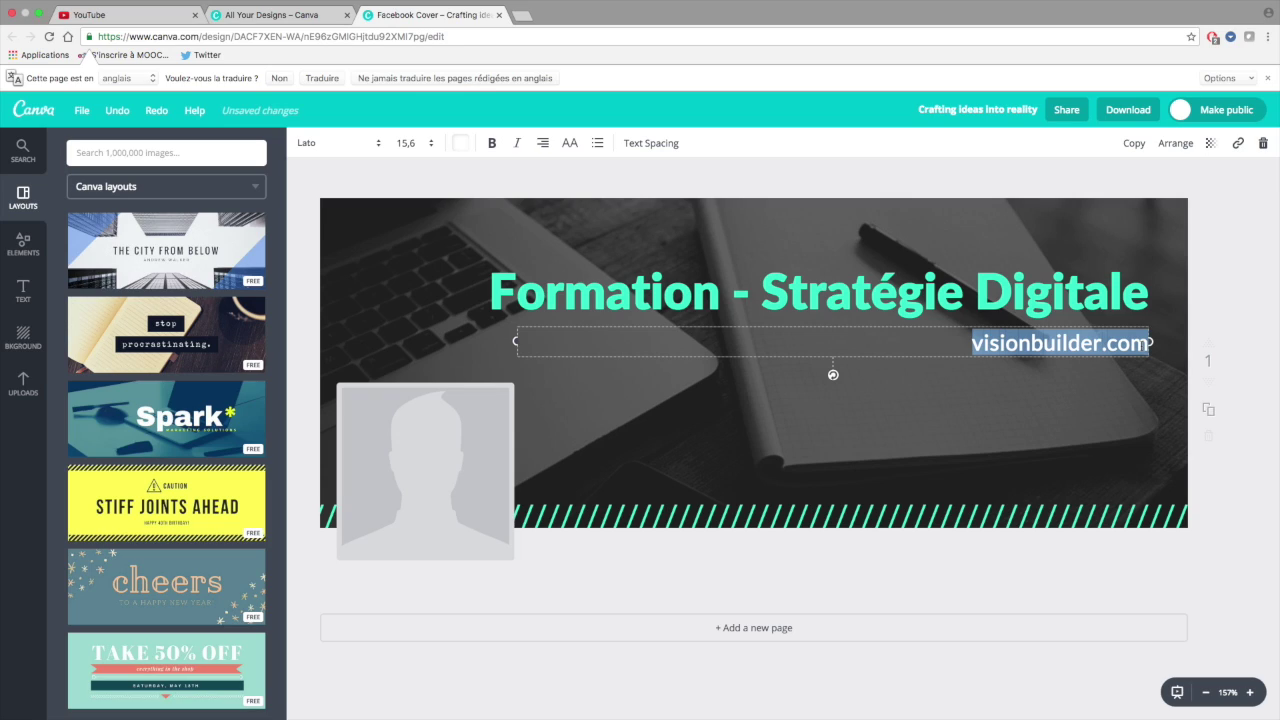
key(BackSpace)
text(CL)
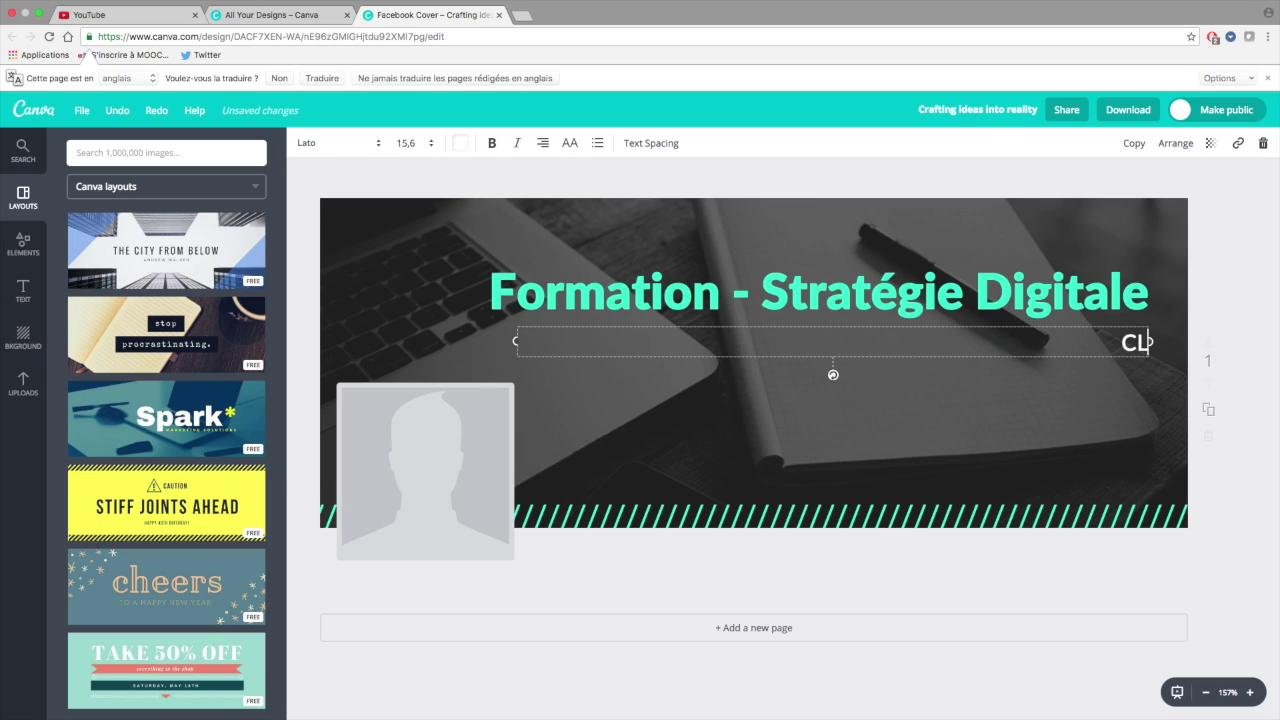
text(mAgency.com)
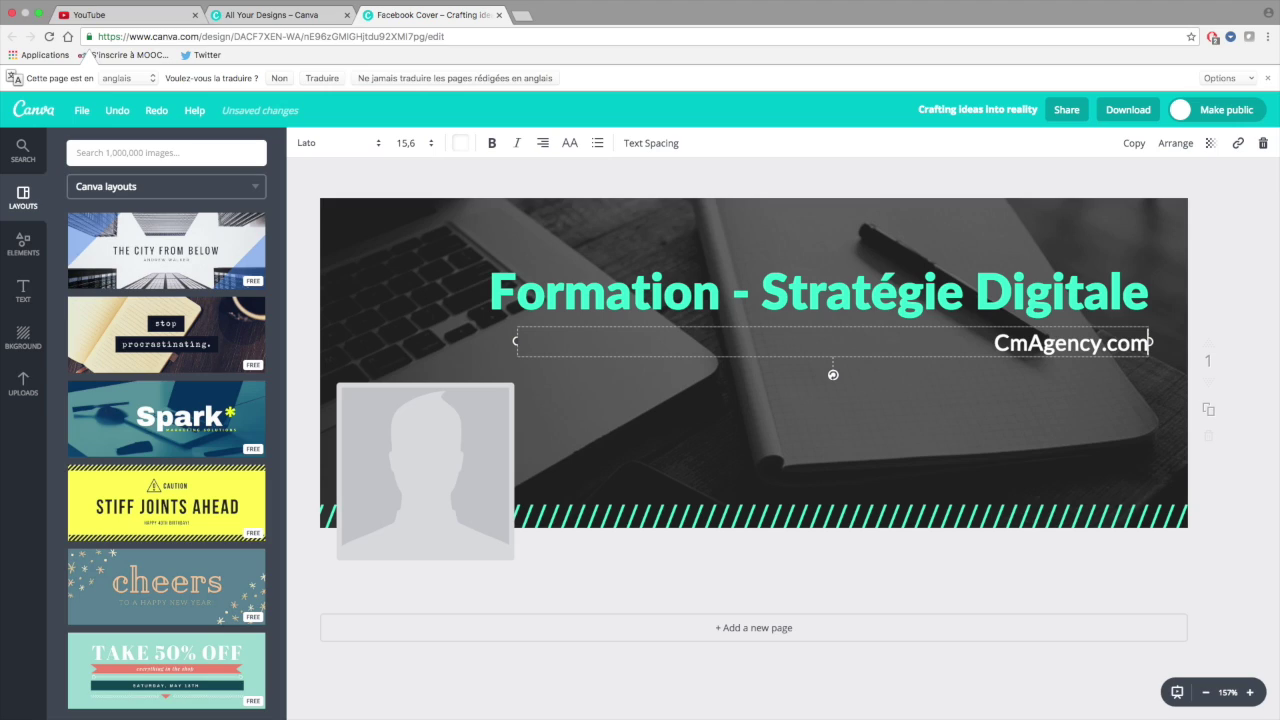
key(Left)
key(Left)
key(Left)
key(shift+Left)
text(M)
click(1130, 392)
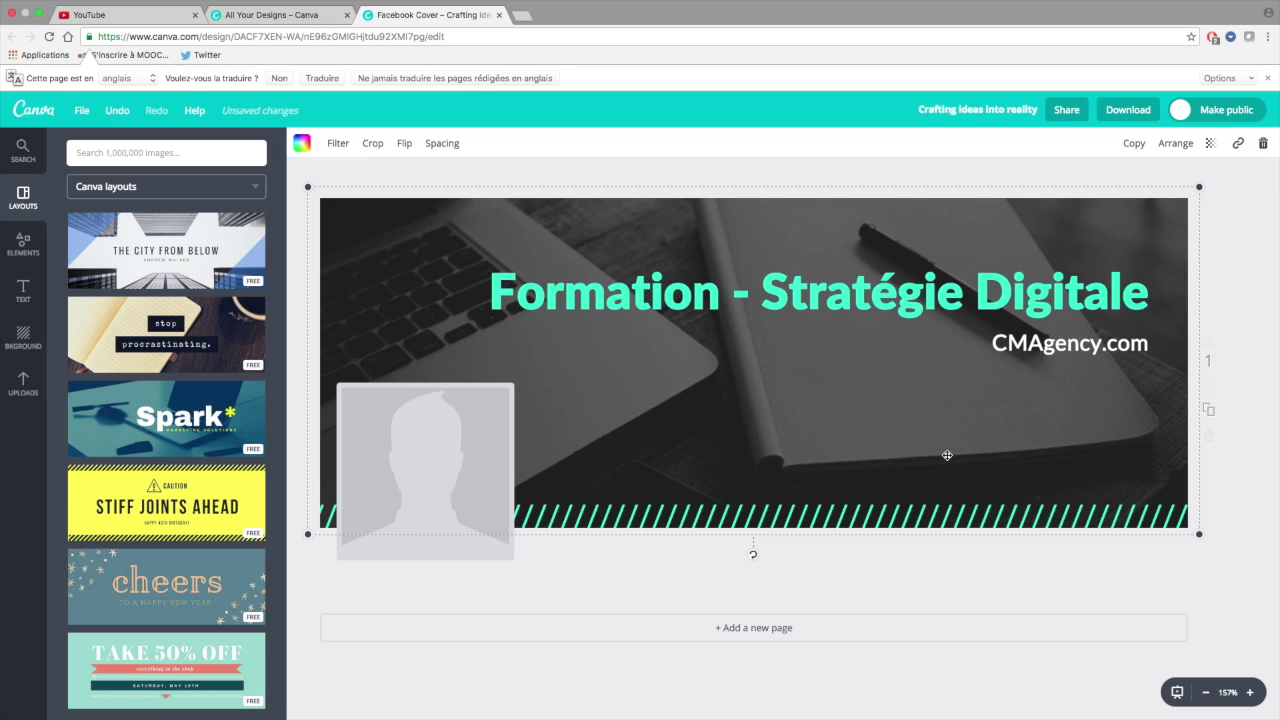
Click through the headline, subtitle and photo to select the striped bottom bar.
click(860, 310)
click(900, 345)
click(1021, 405)
click(974, 517)
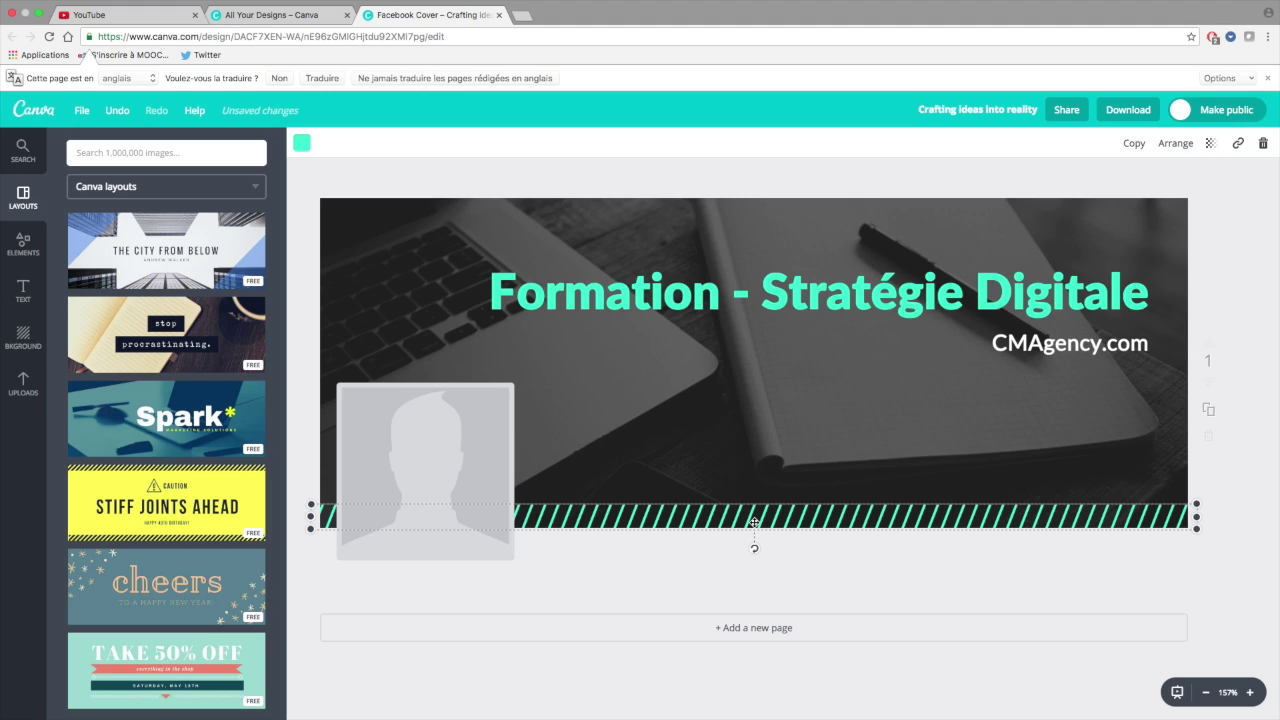
Try red on the striped bar, then a brighter custom red ff0513.
click(303, 145)
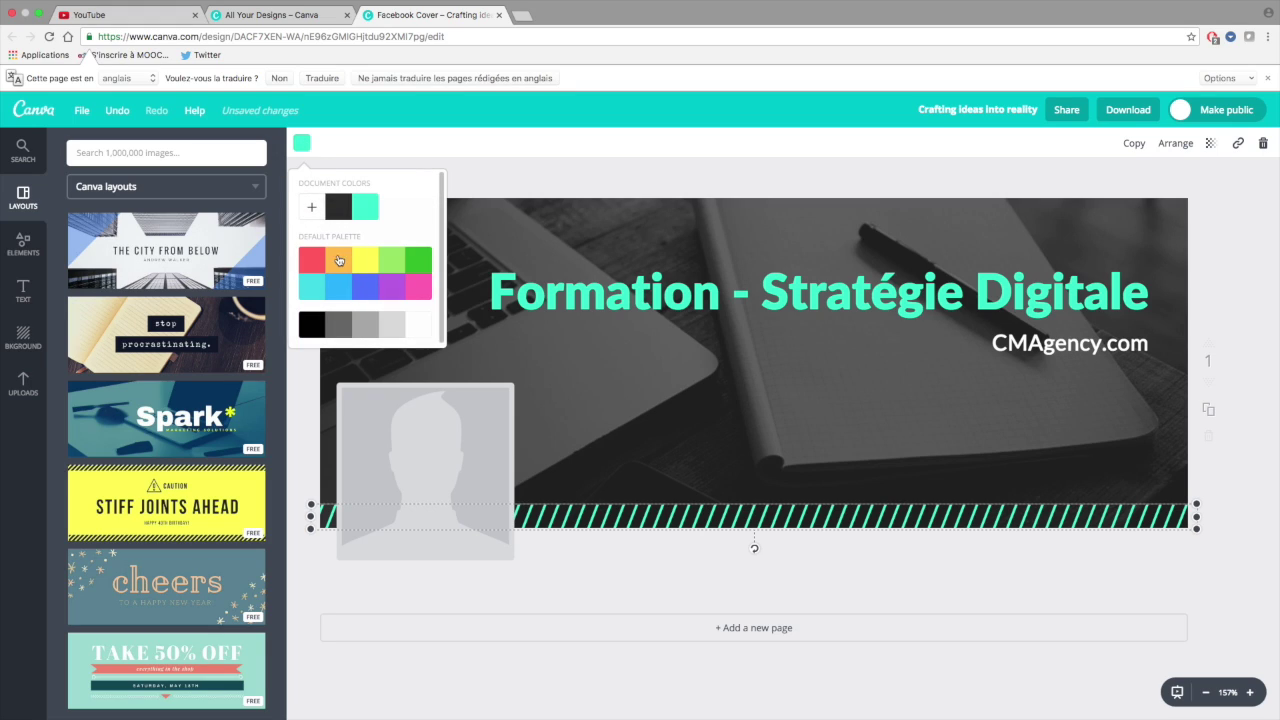
click(304, 268)
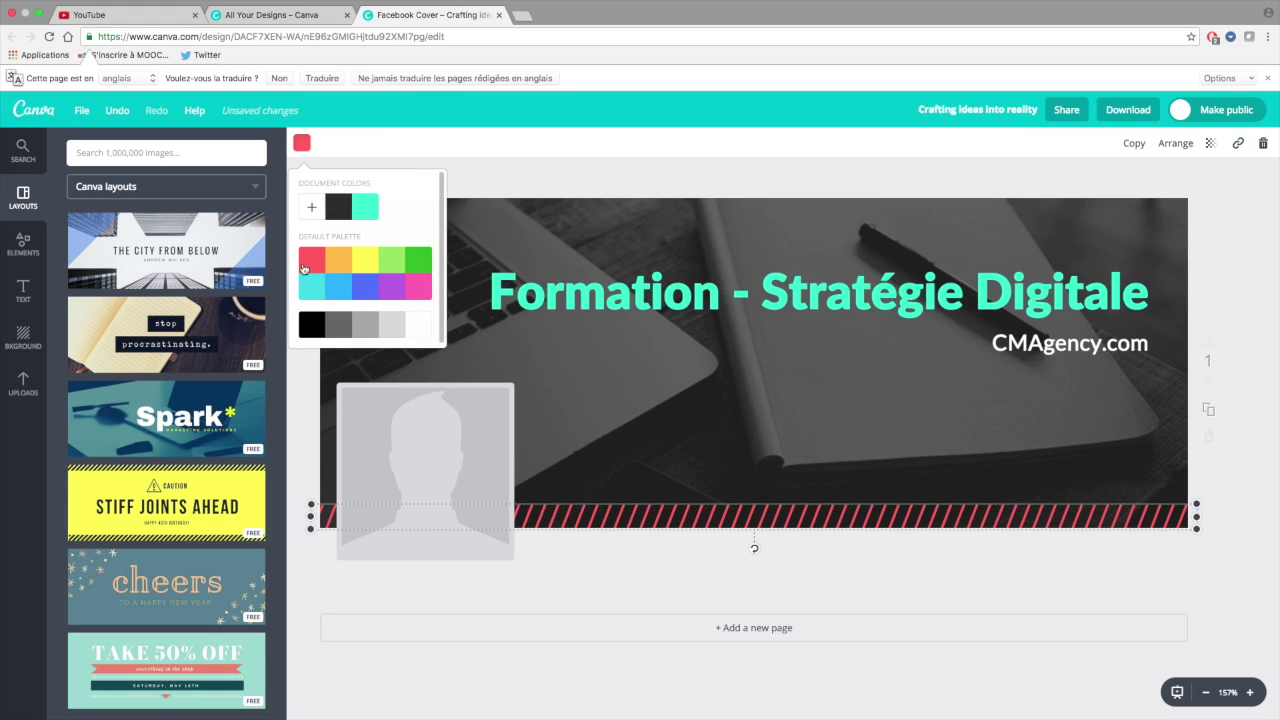
scroll(342, 266, down, 1)
click(311, 204)
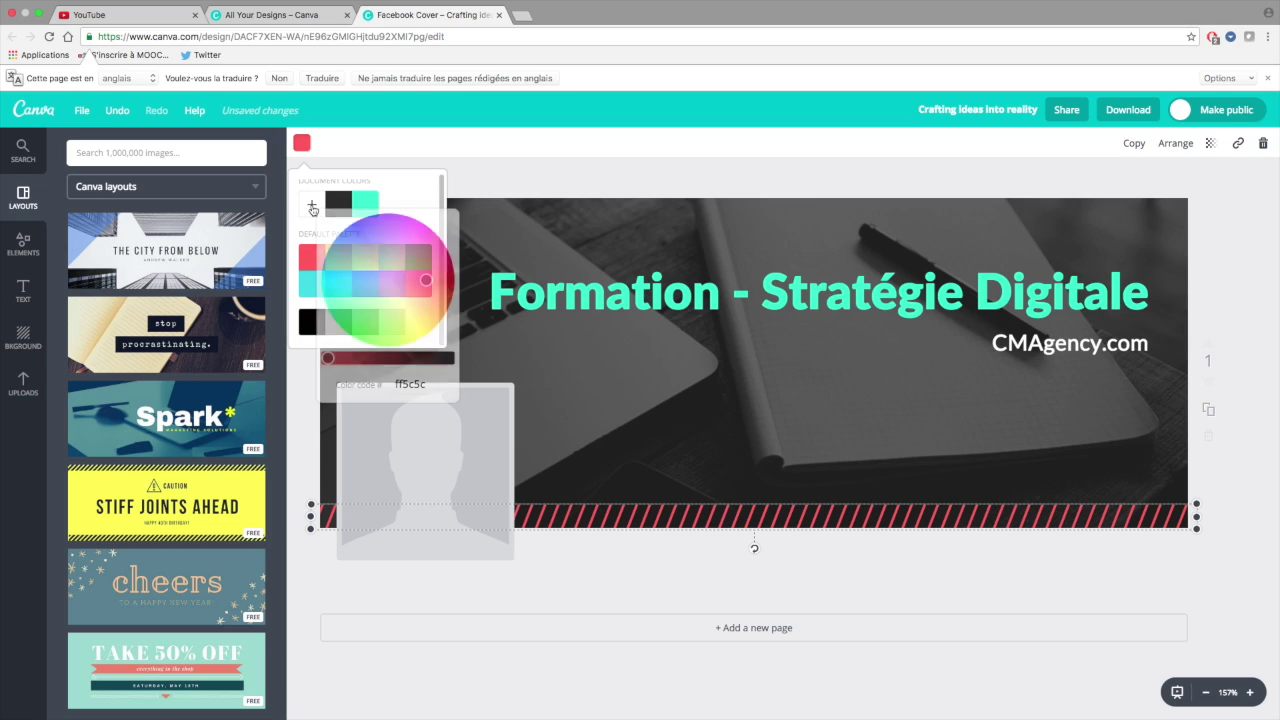
click(328, 358)
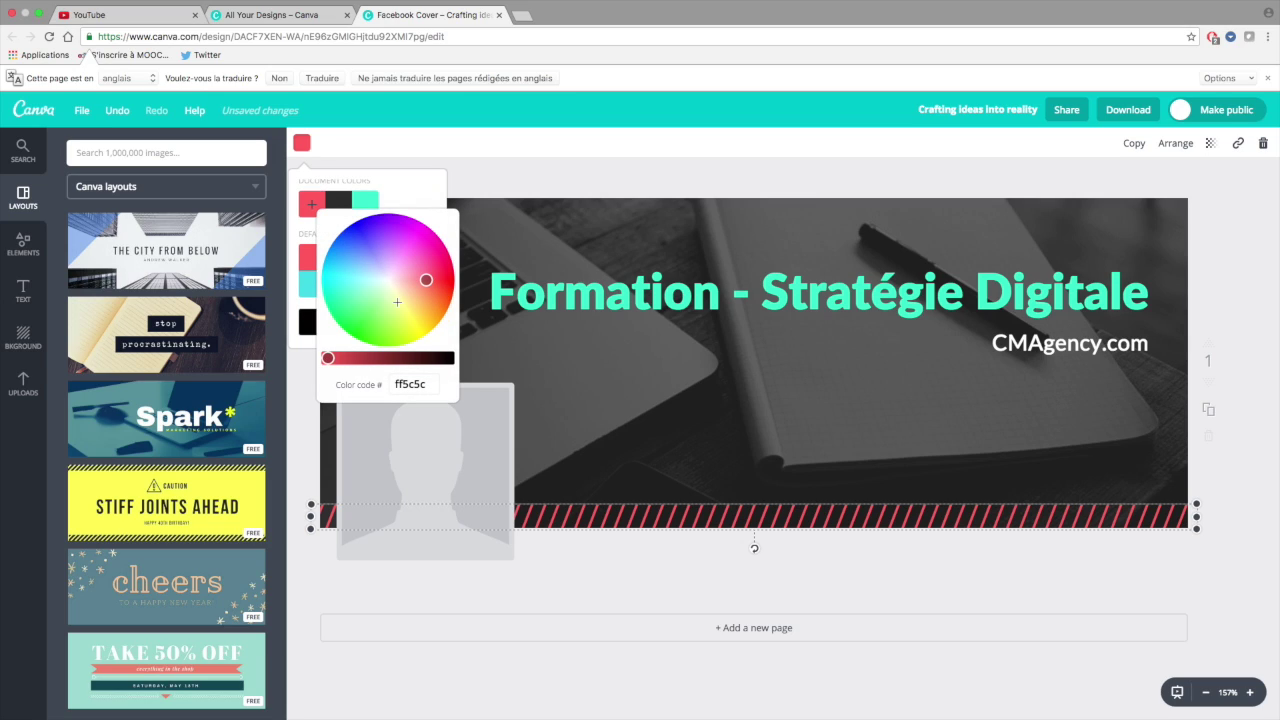
drag(424, 279, 446, 276)
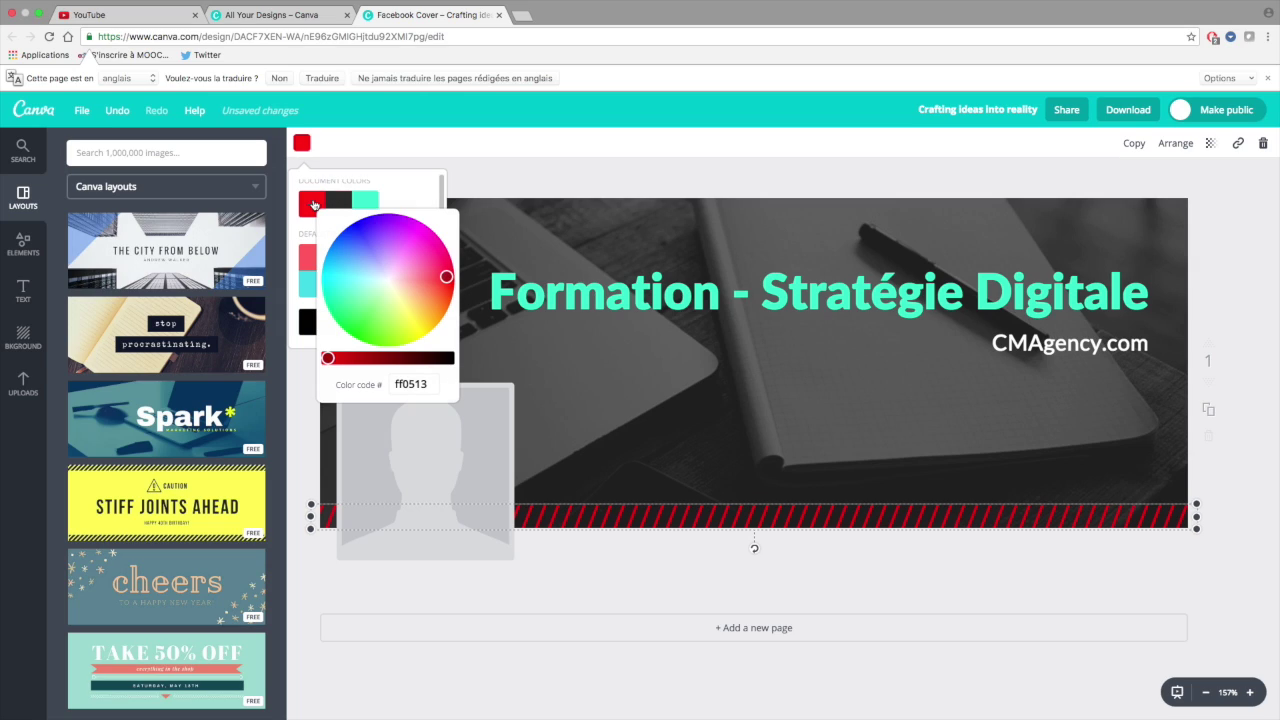
click(313, 205)
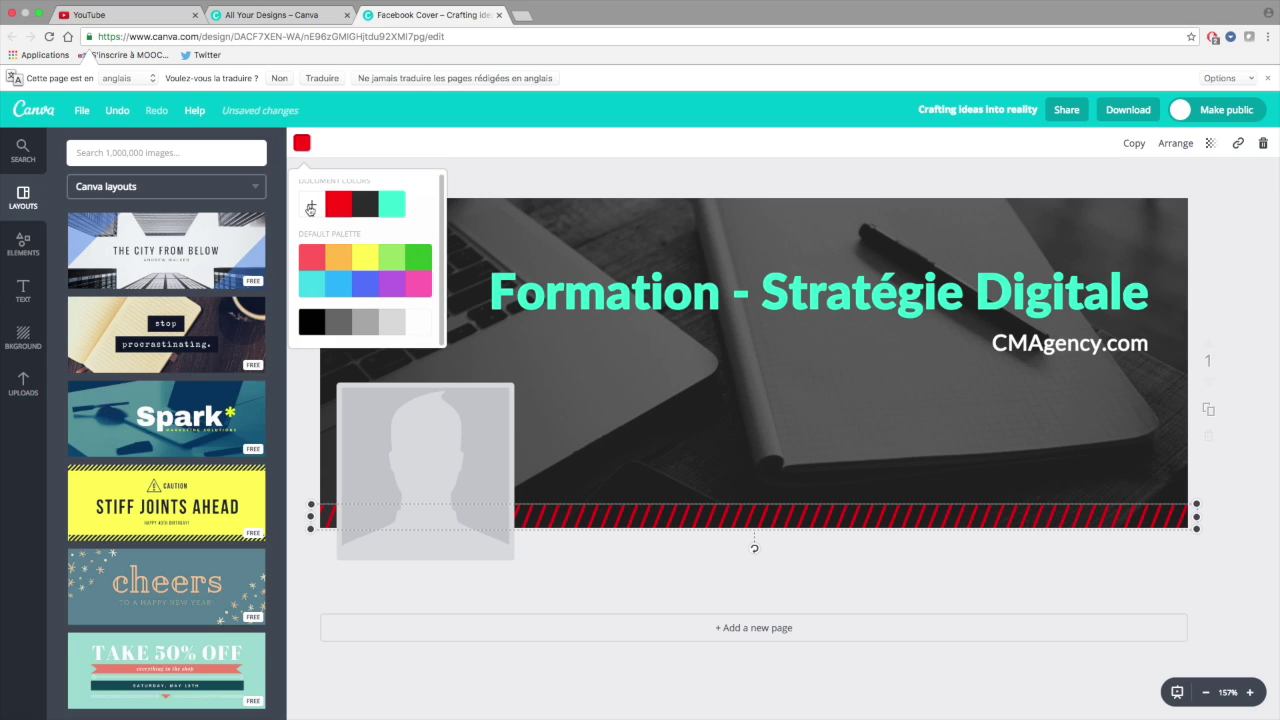
Try a pale peach, then settle the striped bar on light green.
click(312, 206)
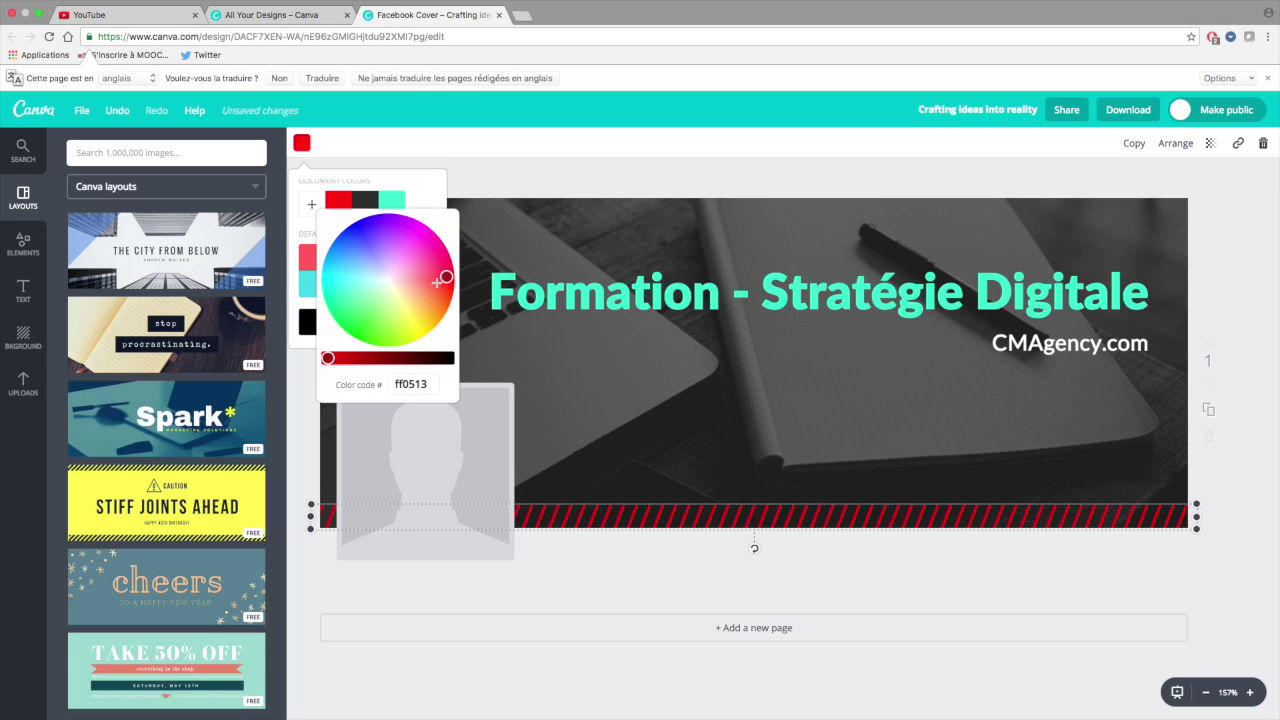
drag(444, 277, 406, 286)
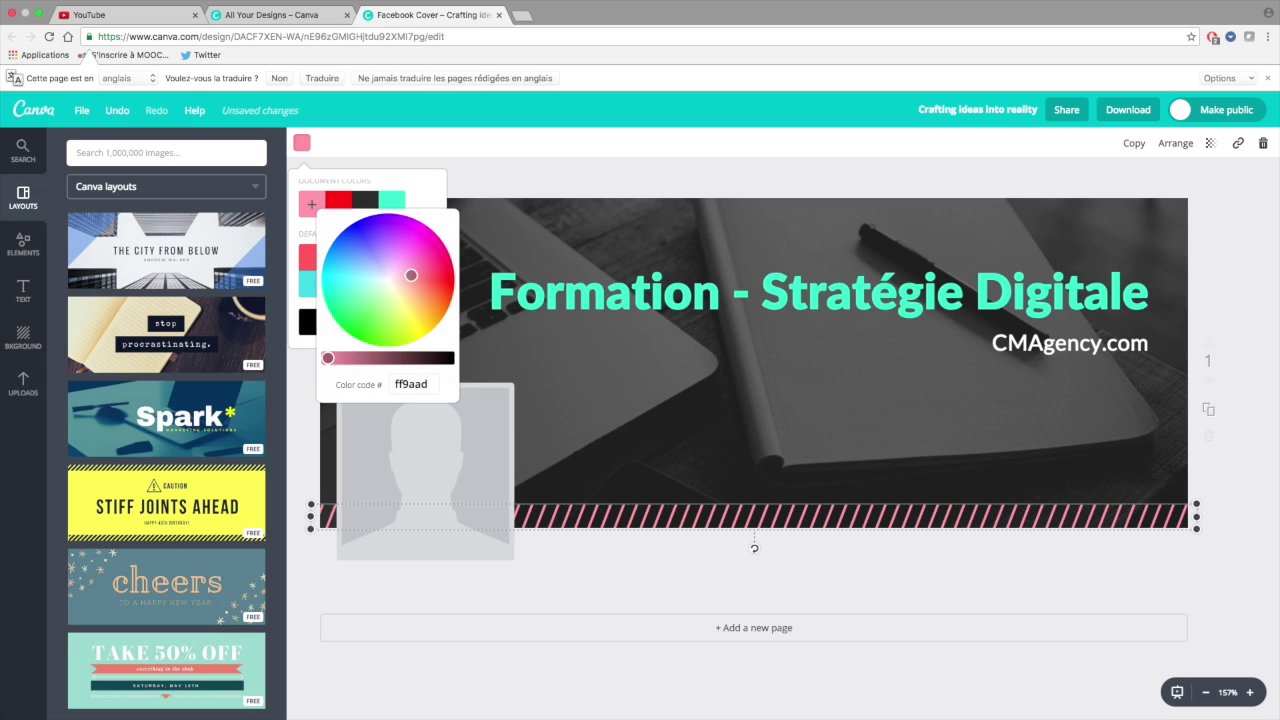
click(318, 207)
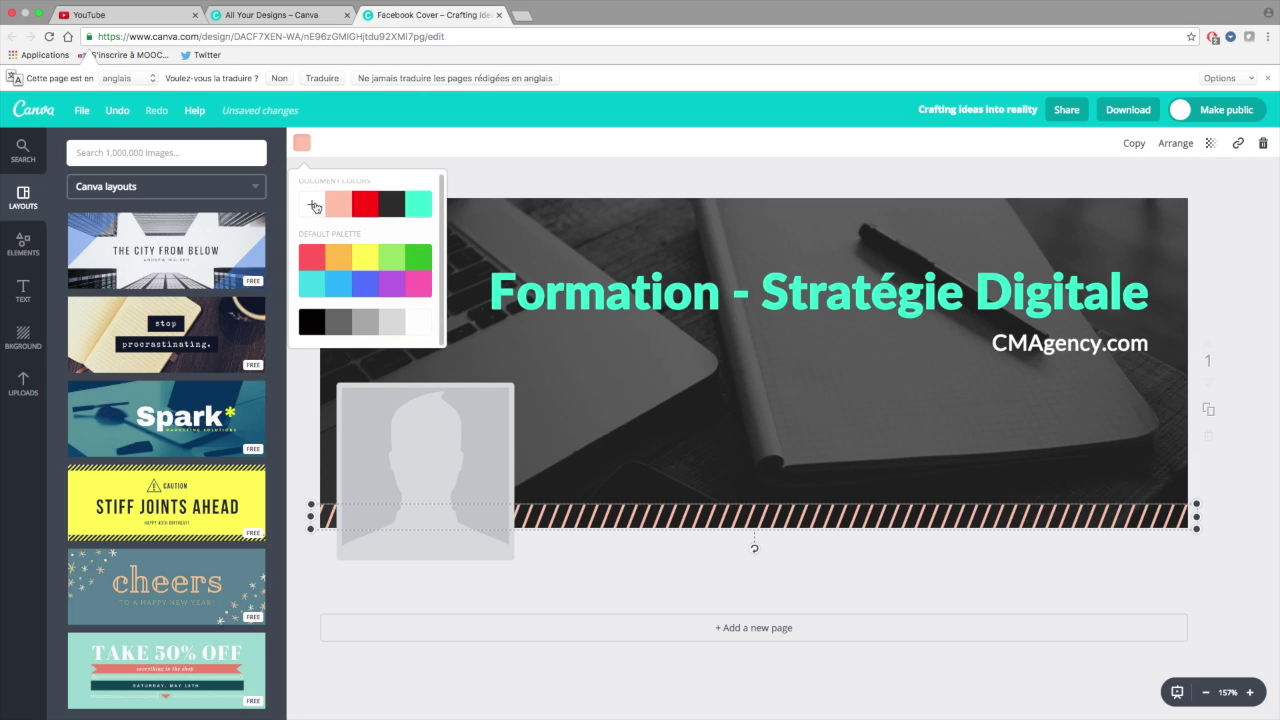
click(419, 264)
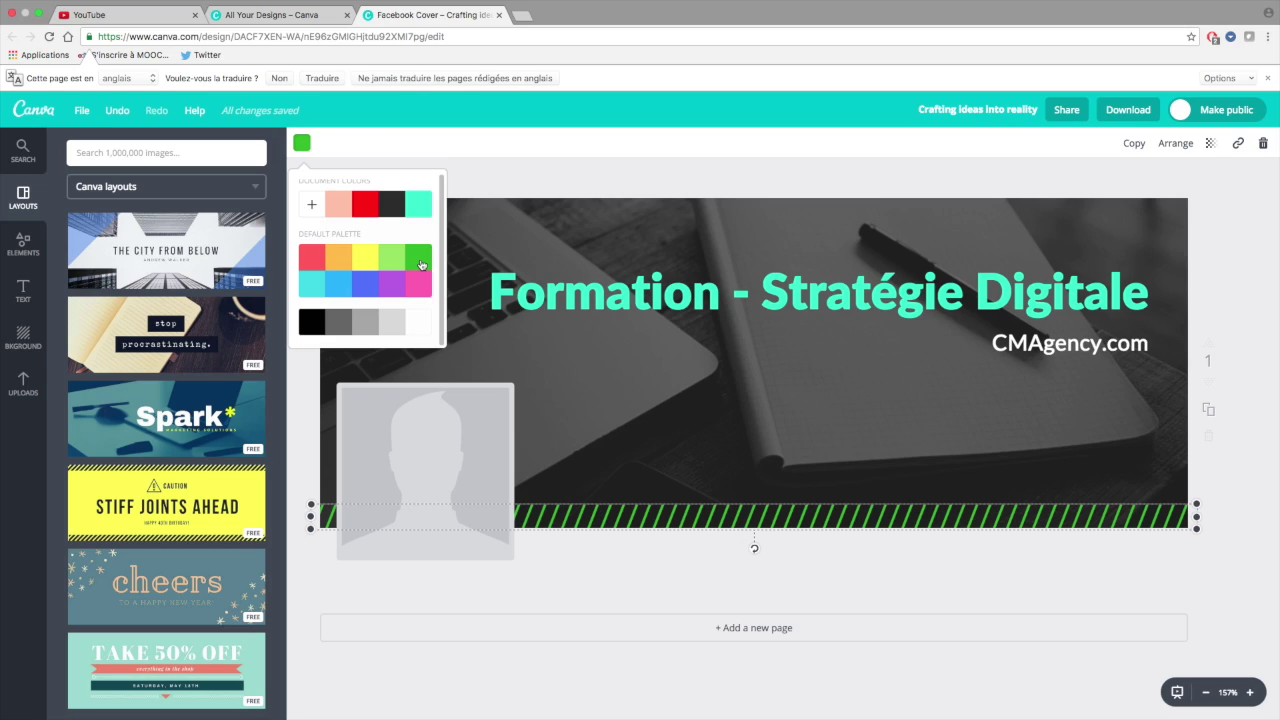
click(401, 261)
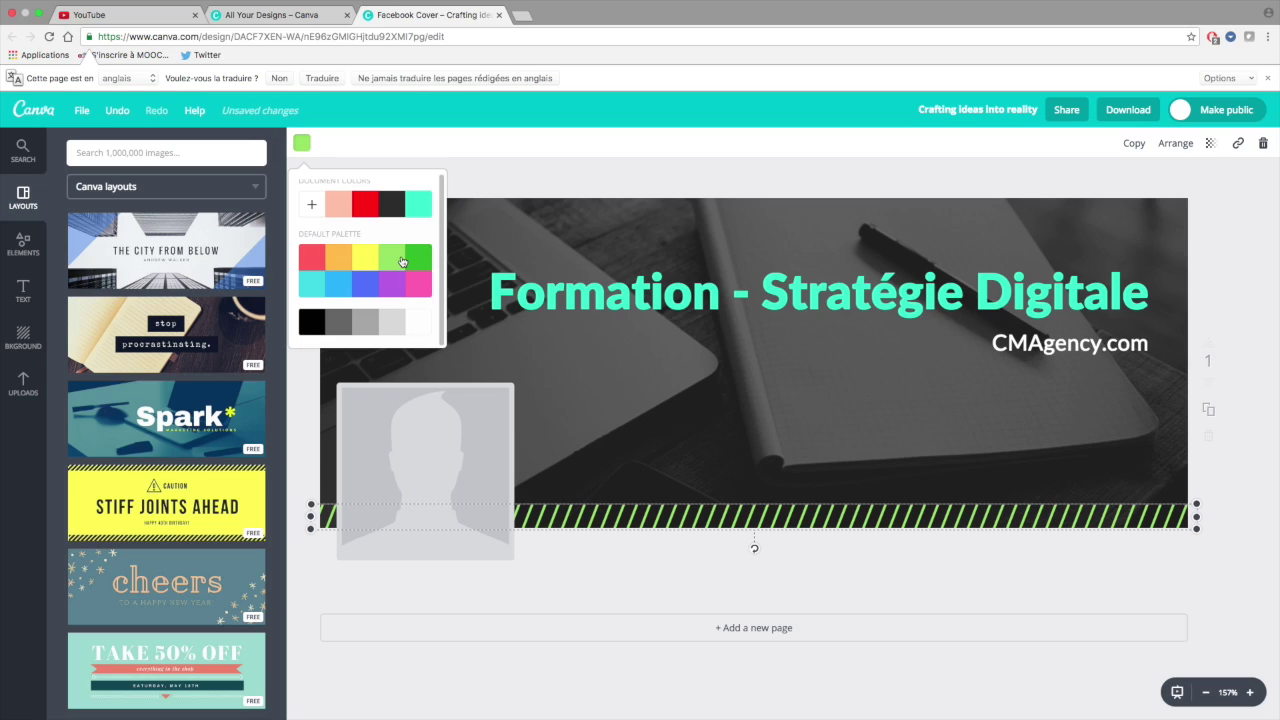
click(313, 205)
click(302, 143)
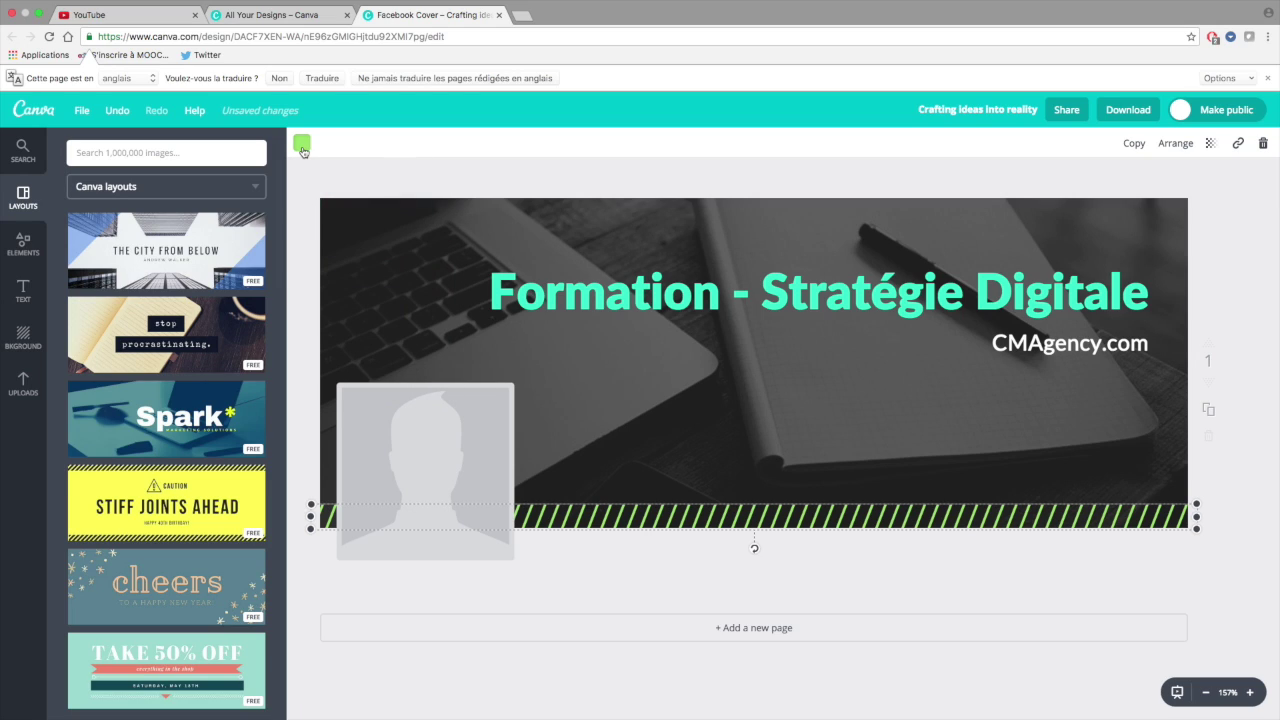
click(744, 301)
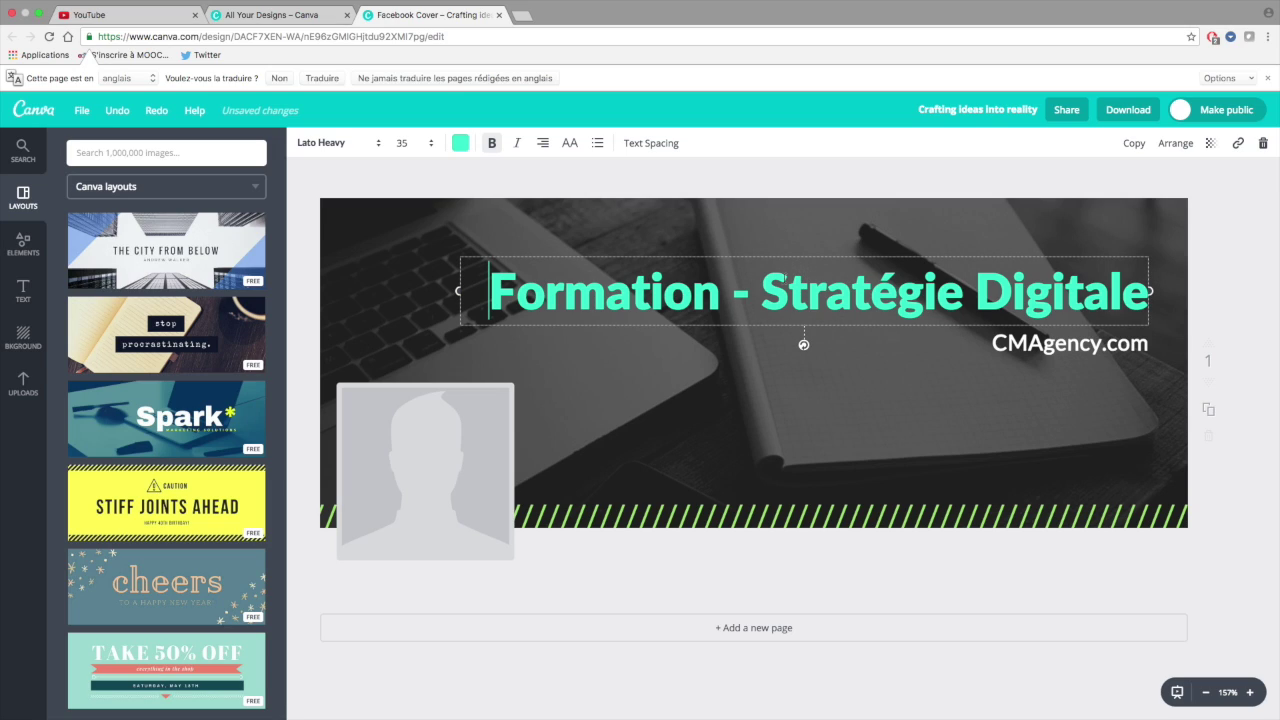
Make the title light green and, after trying 42, 24 and 64, set it to size 36.
click(465, 143)
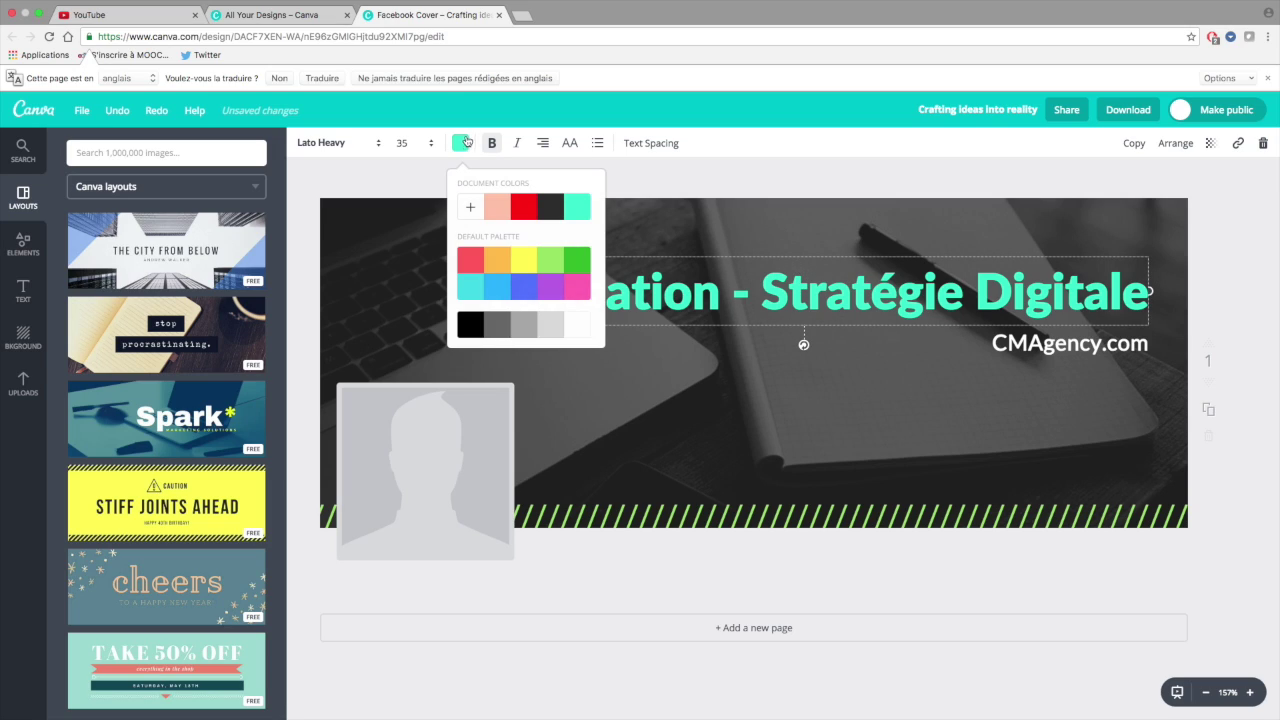
click(560, 272)
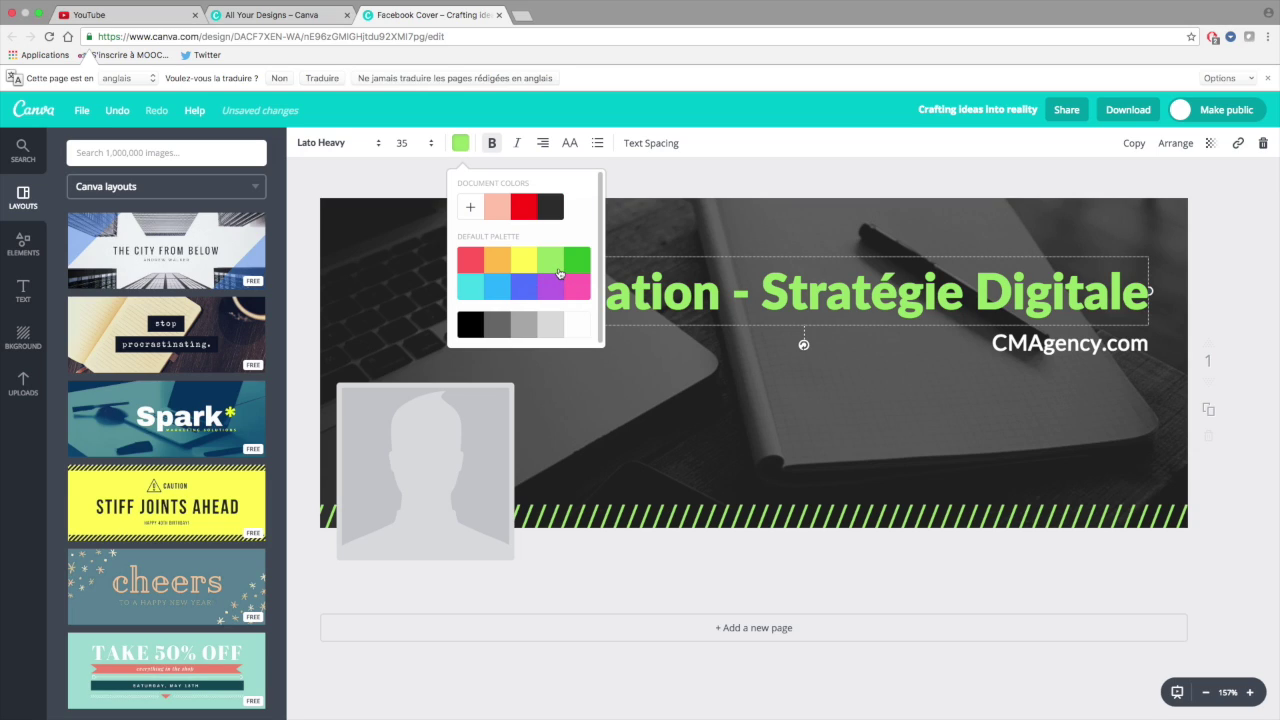
click(463, 145)
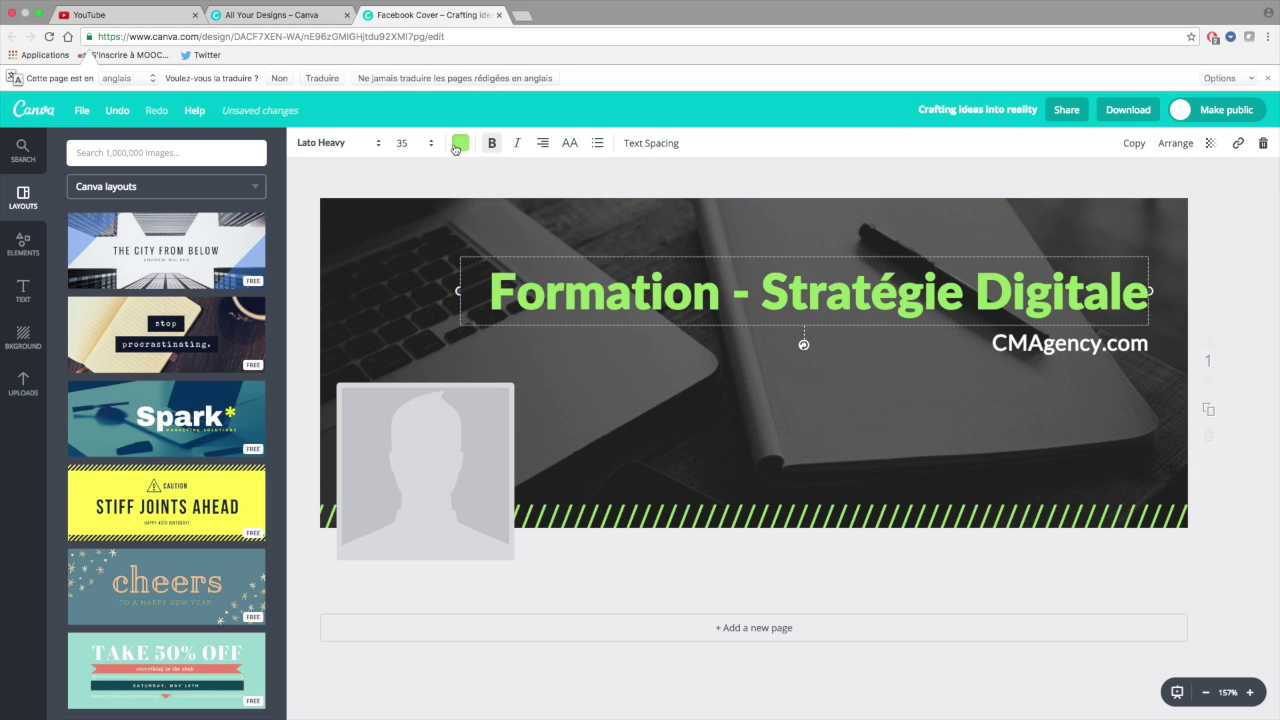
click(430, 145)
click(408, 337)
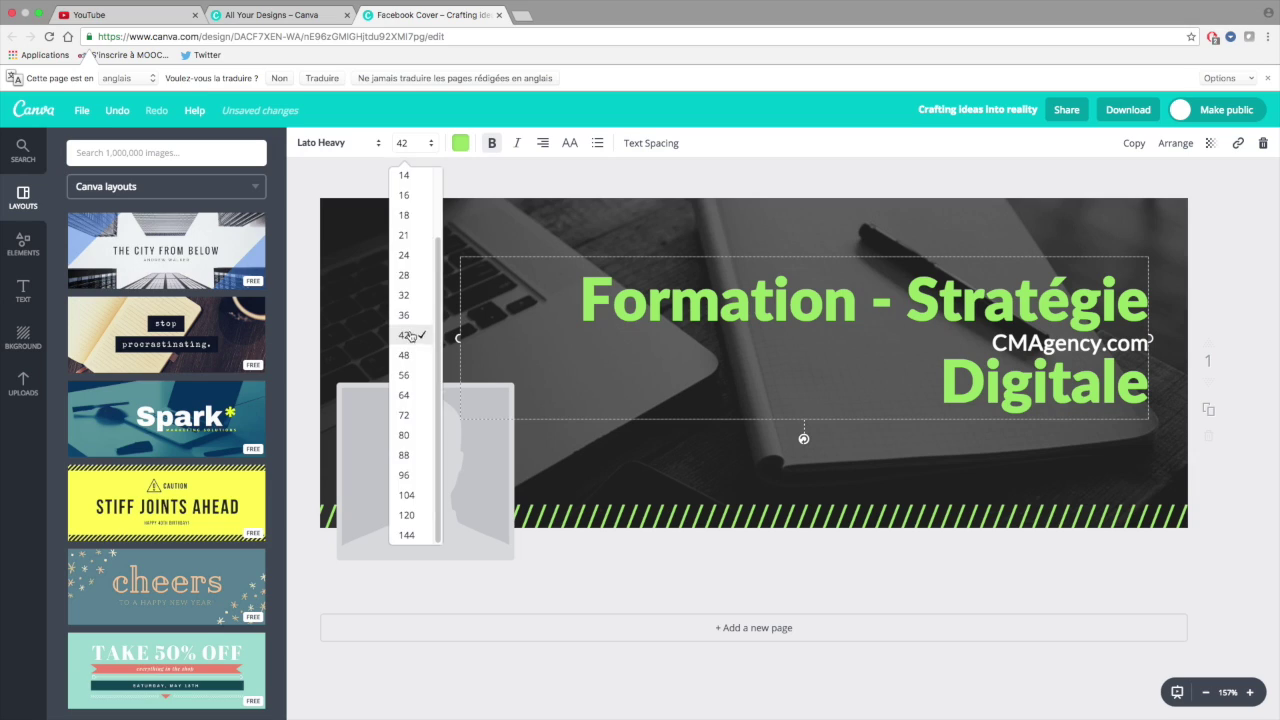
click(417, 148)
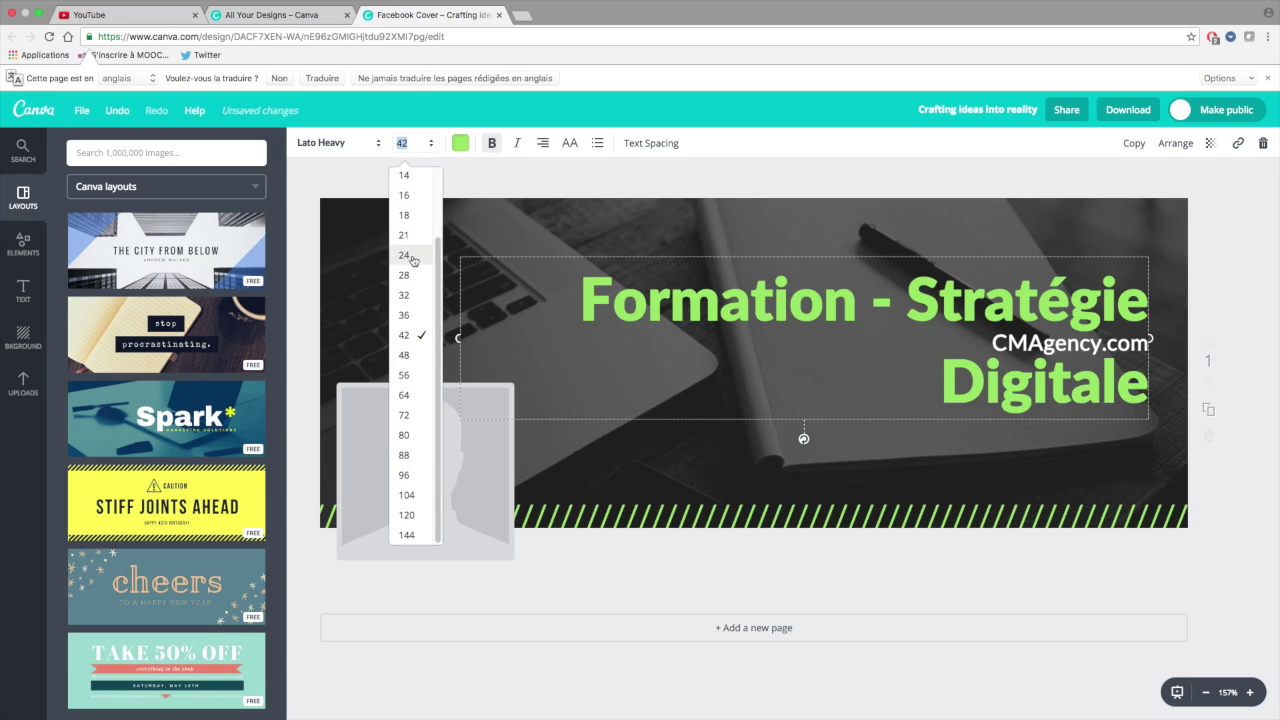
click(408, 251)
click(418, 146)
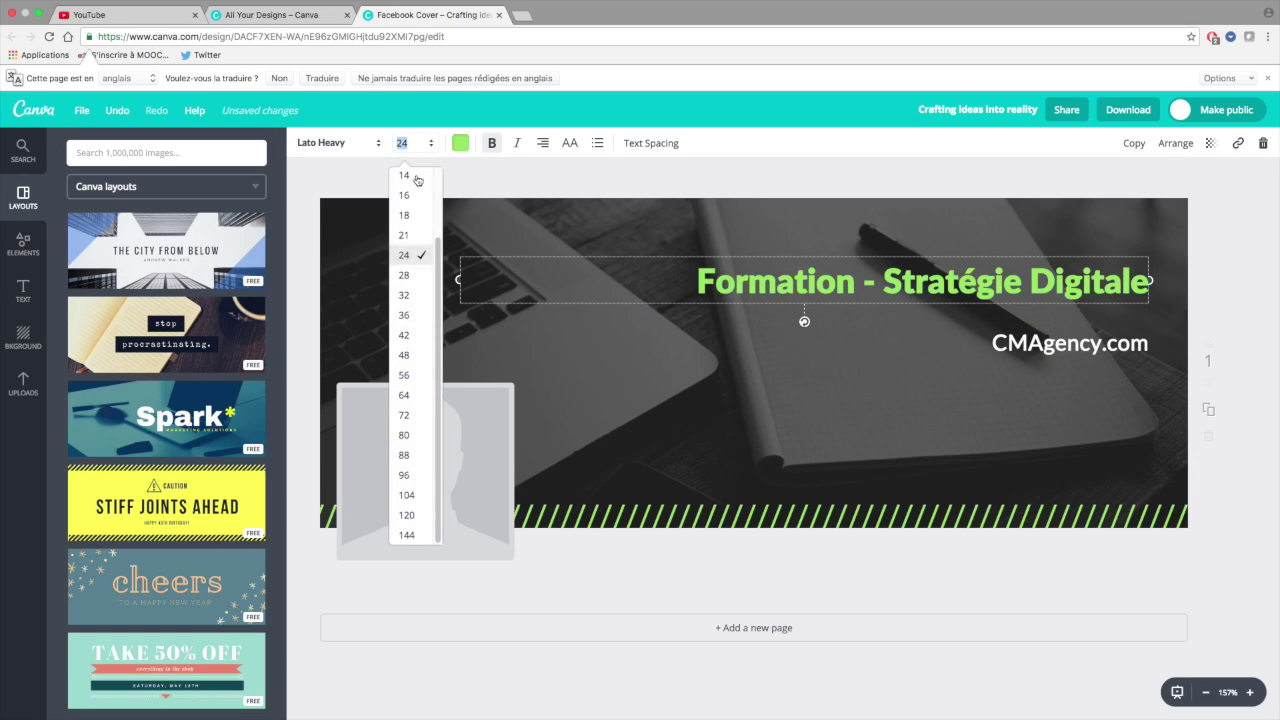
click(410, 397)
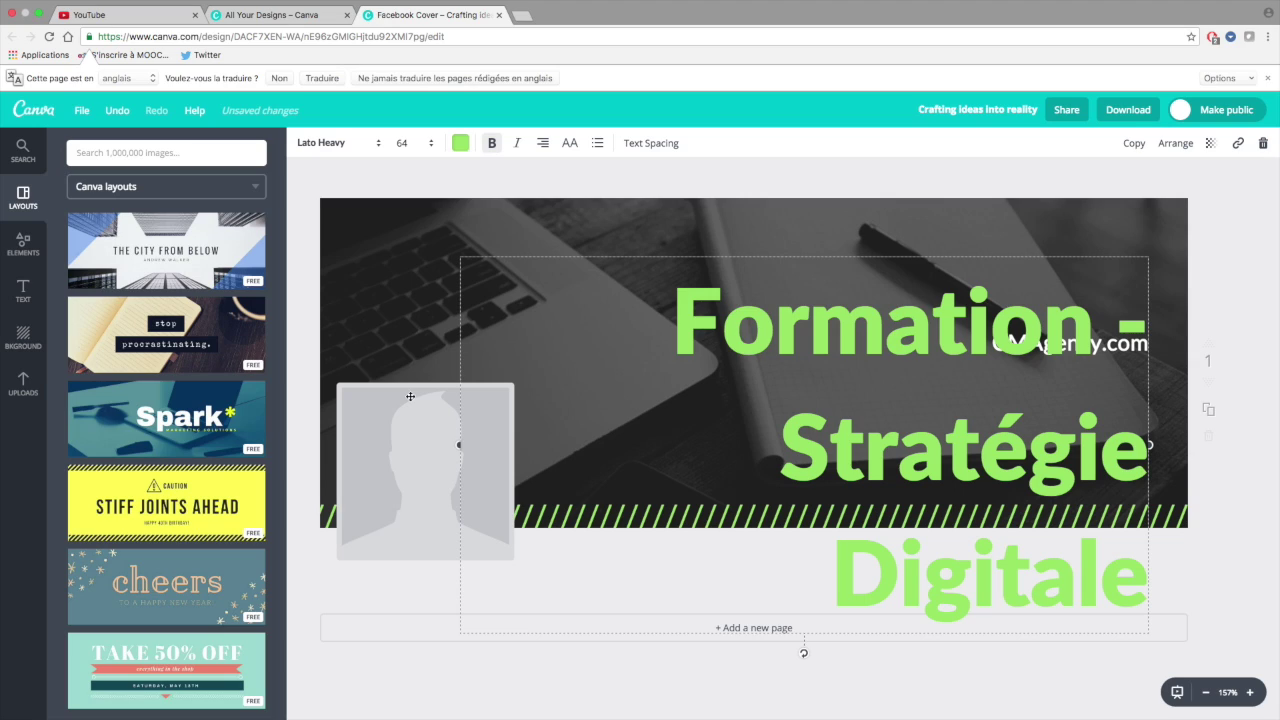
click(422, 146)
click(405, 316)
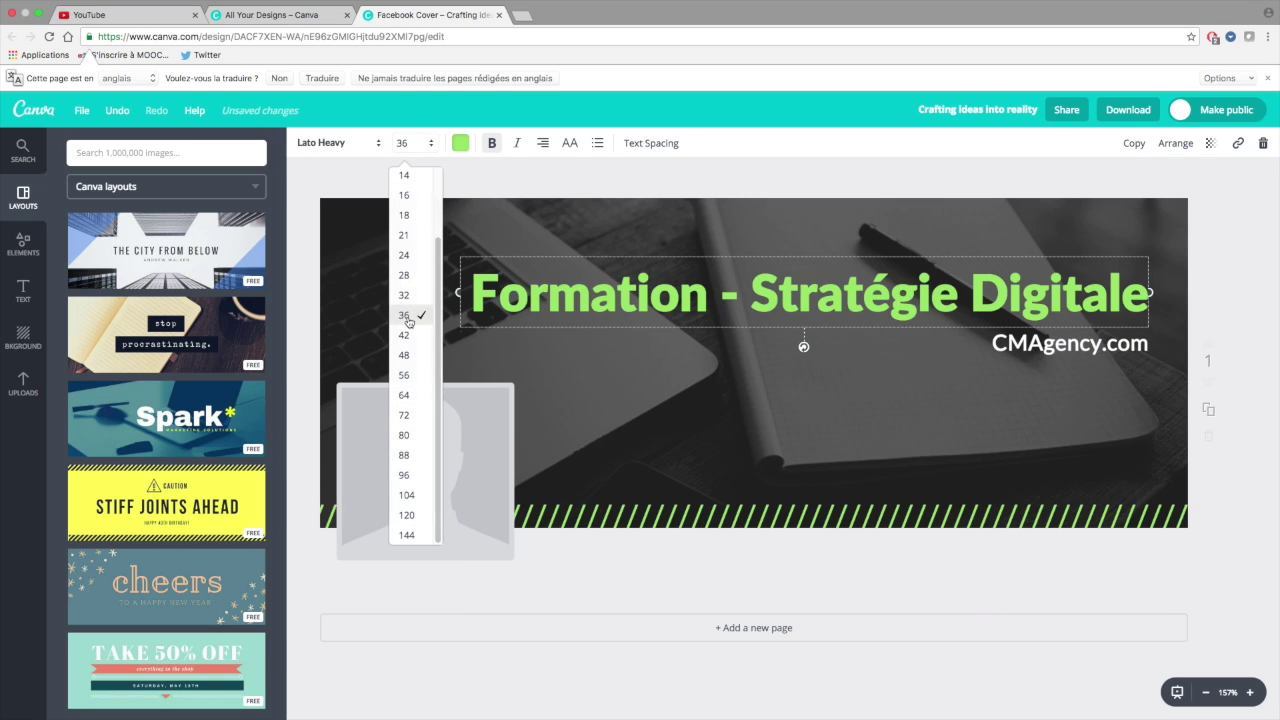
Make the title bold and italic, trying centre and left alignment.
click(493, 143)
click(517, 143)
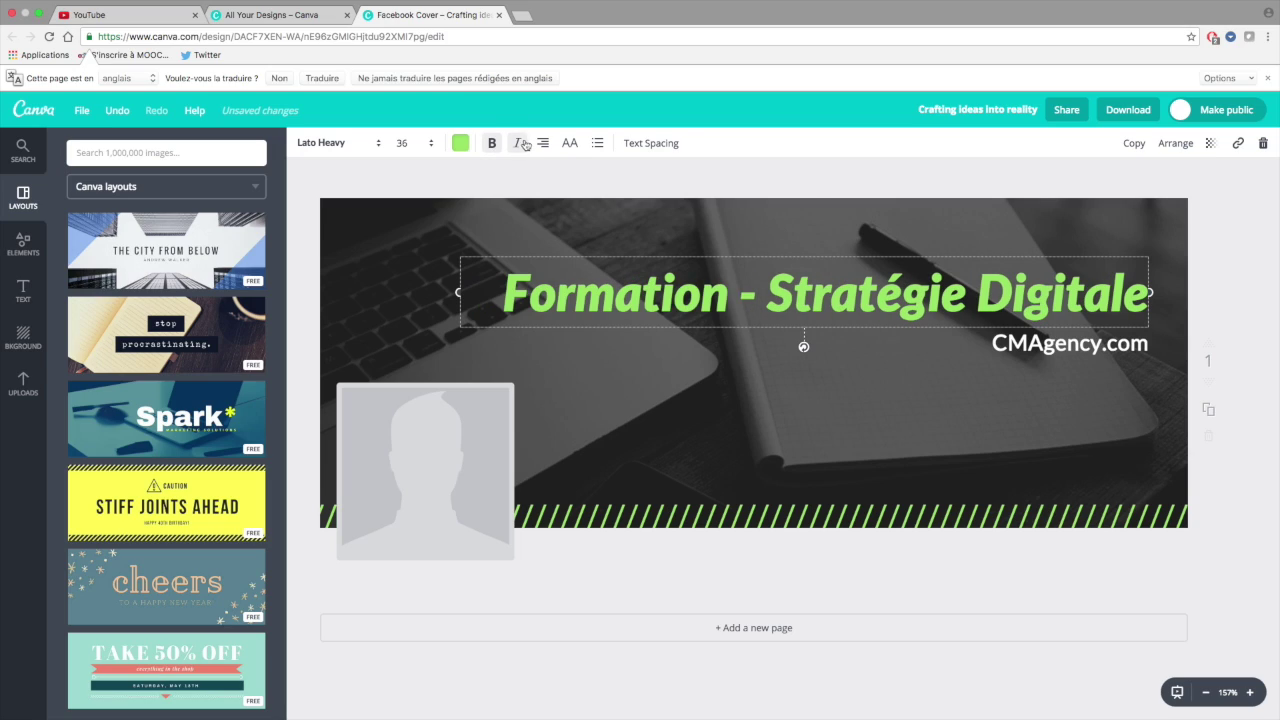
click(541, 145)
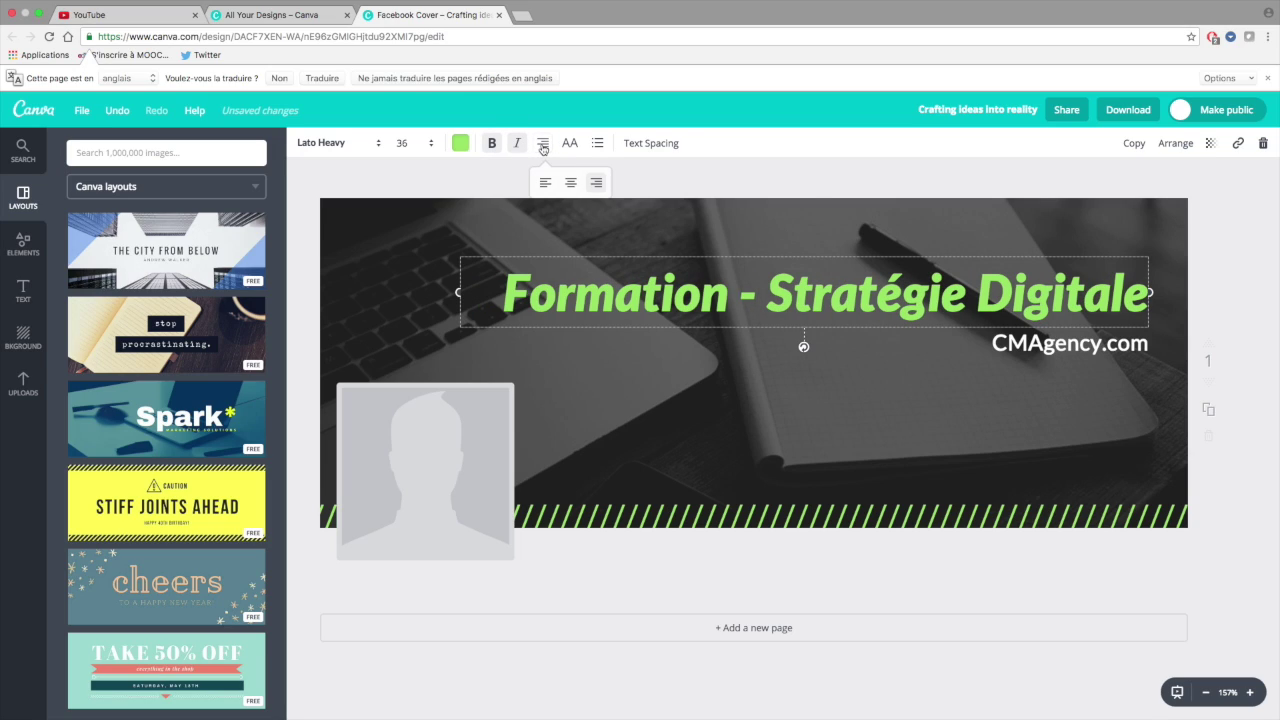
click(572, 183)
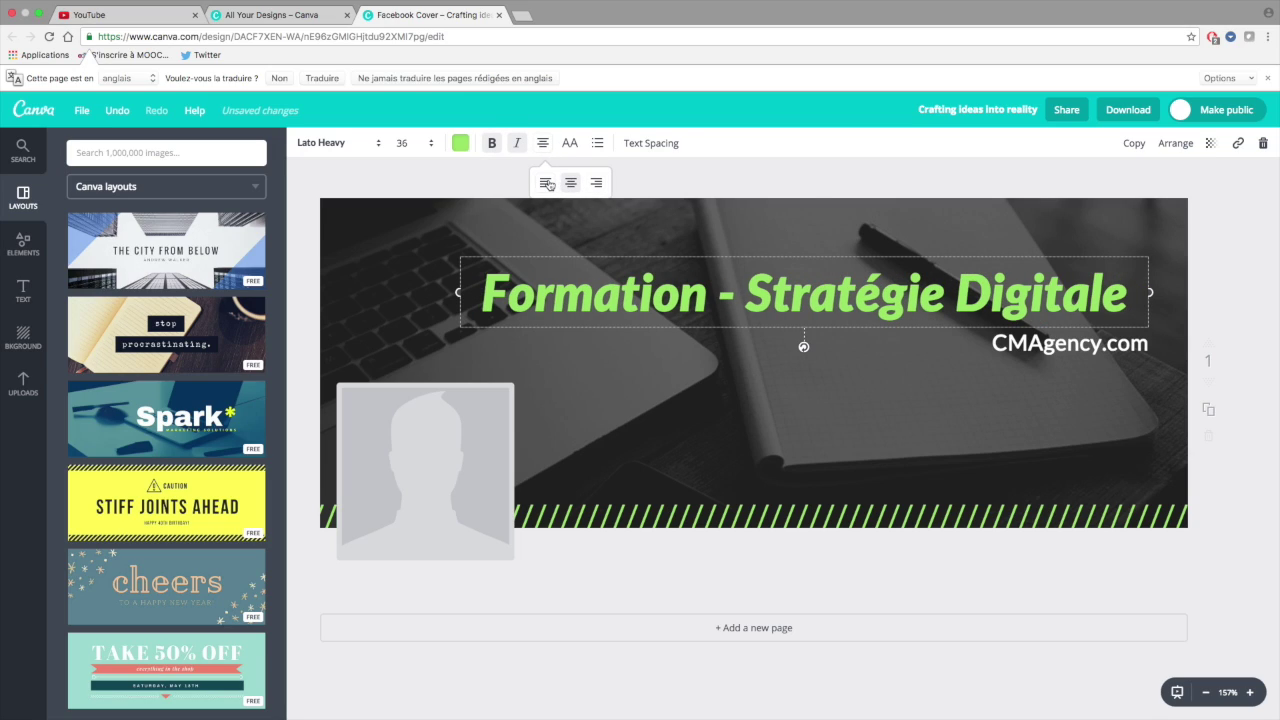
click(548, 184)
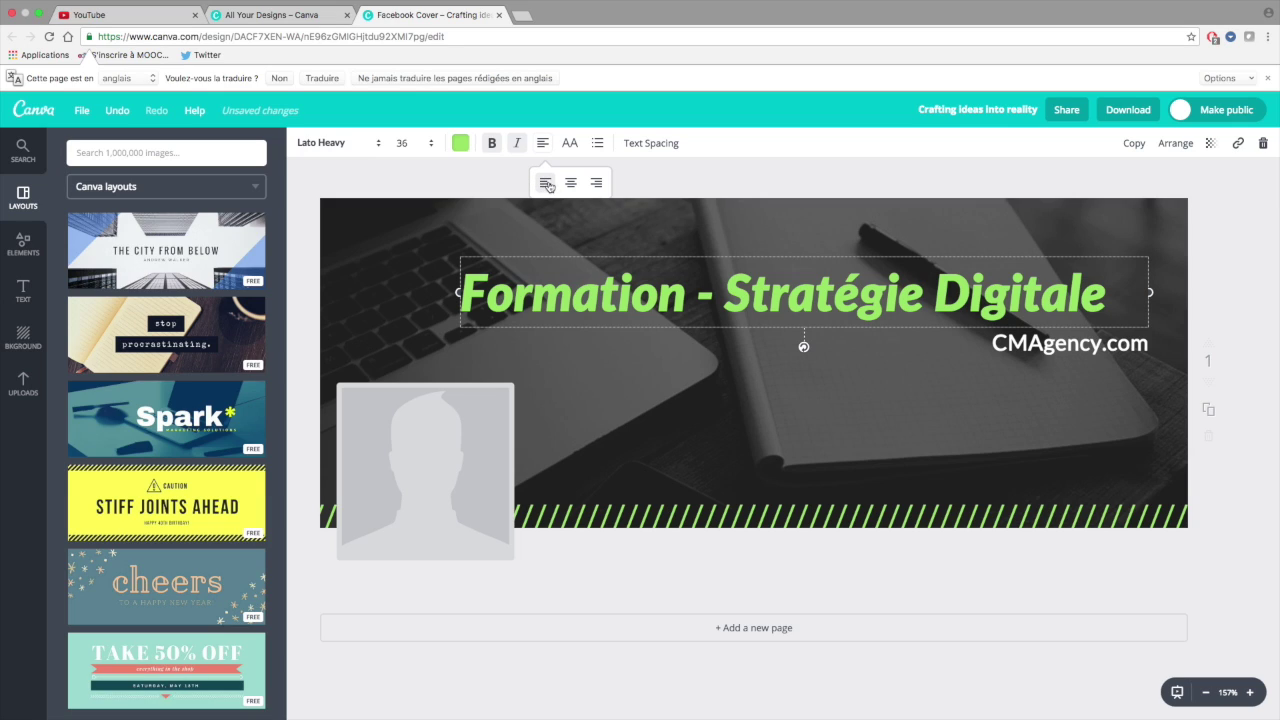
click(352, 143)
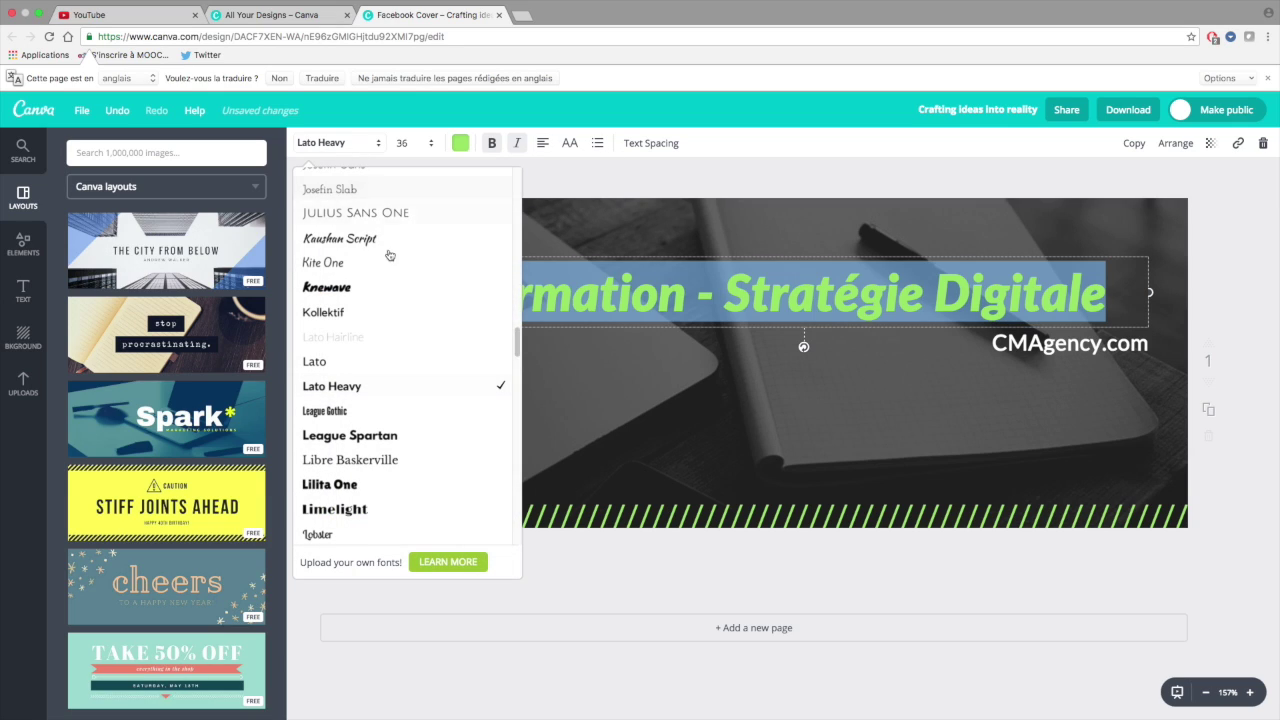
click(355, 147)
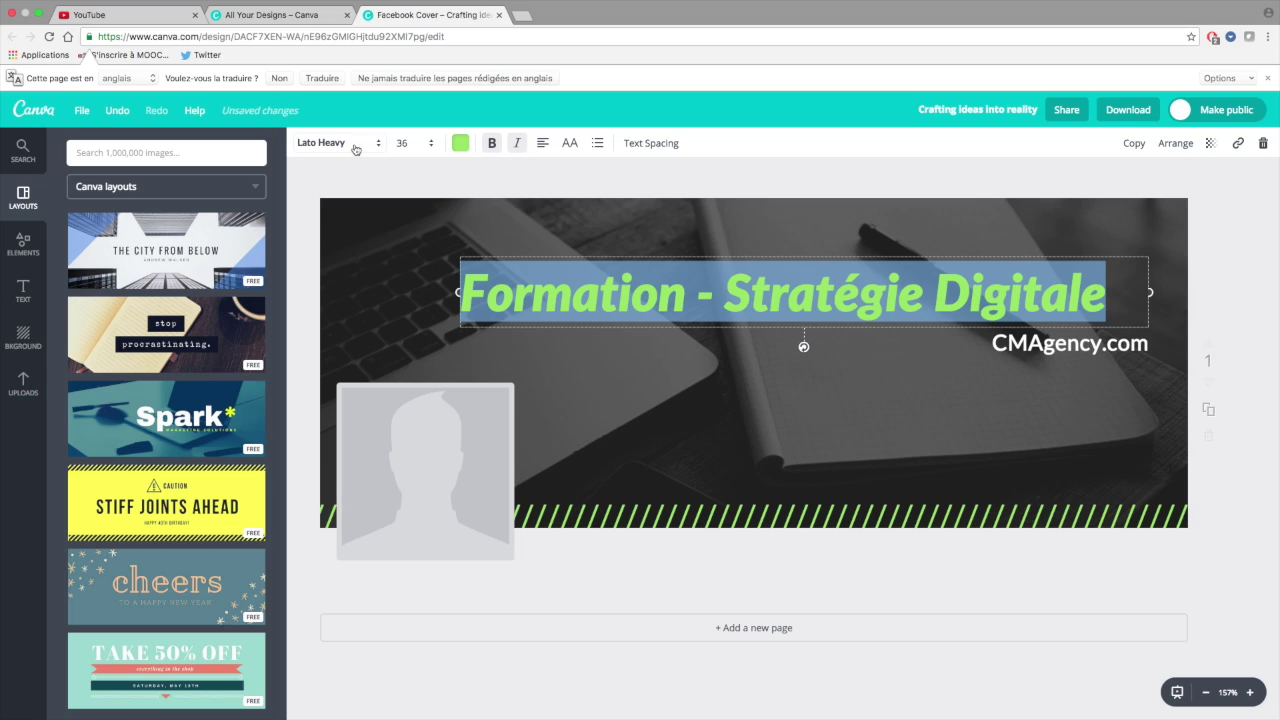
key(ctrl+z)
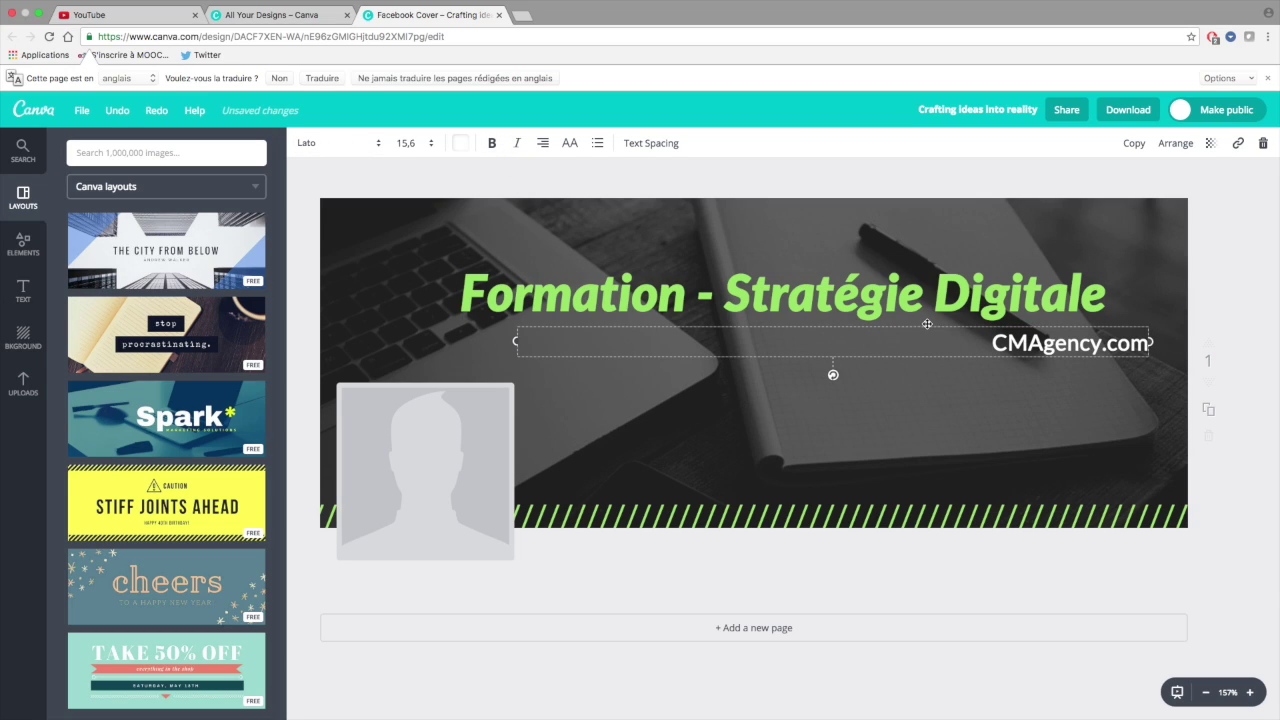
click(366, 246)
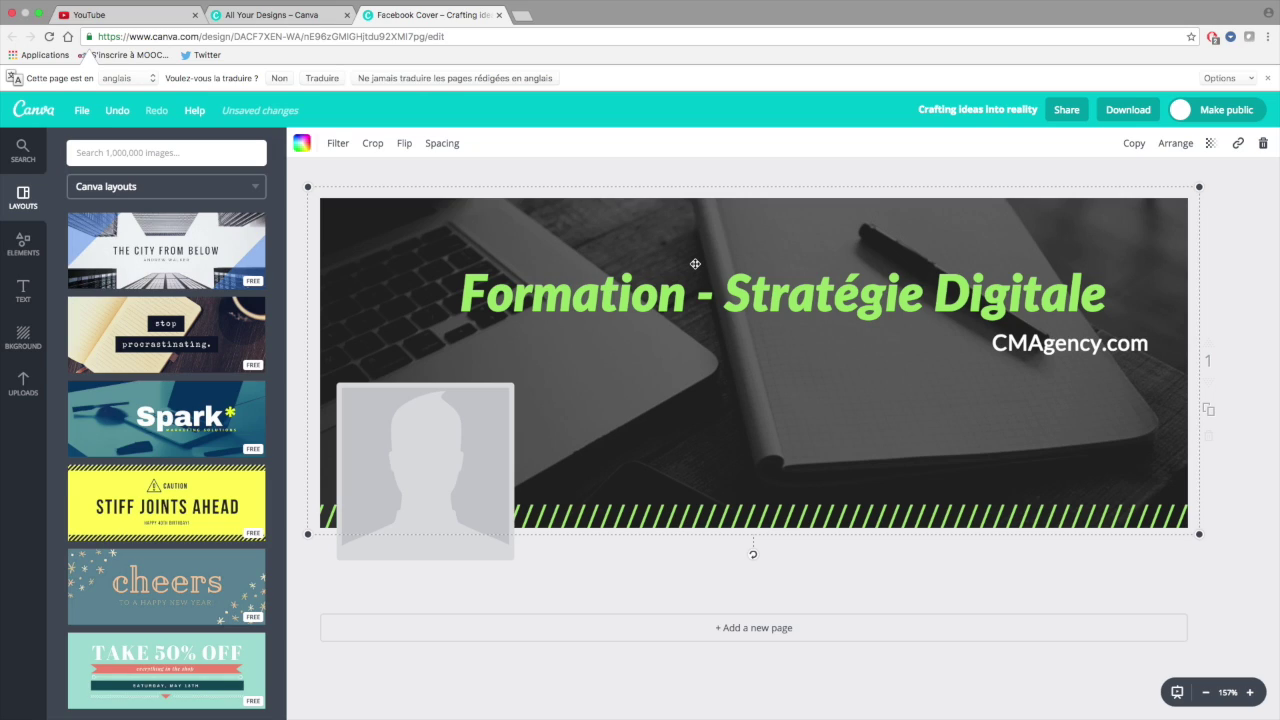
Right-align the title so it lines up with CMAgency.com.
click(672, 294)
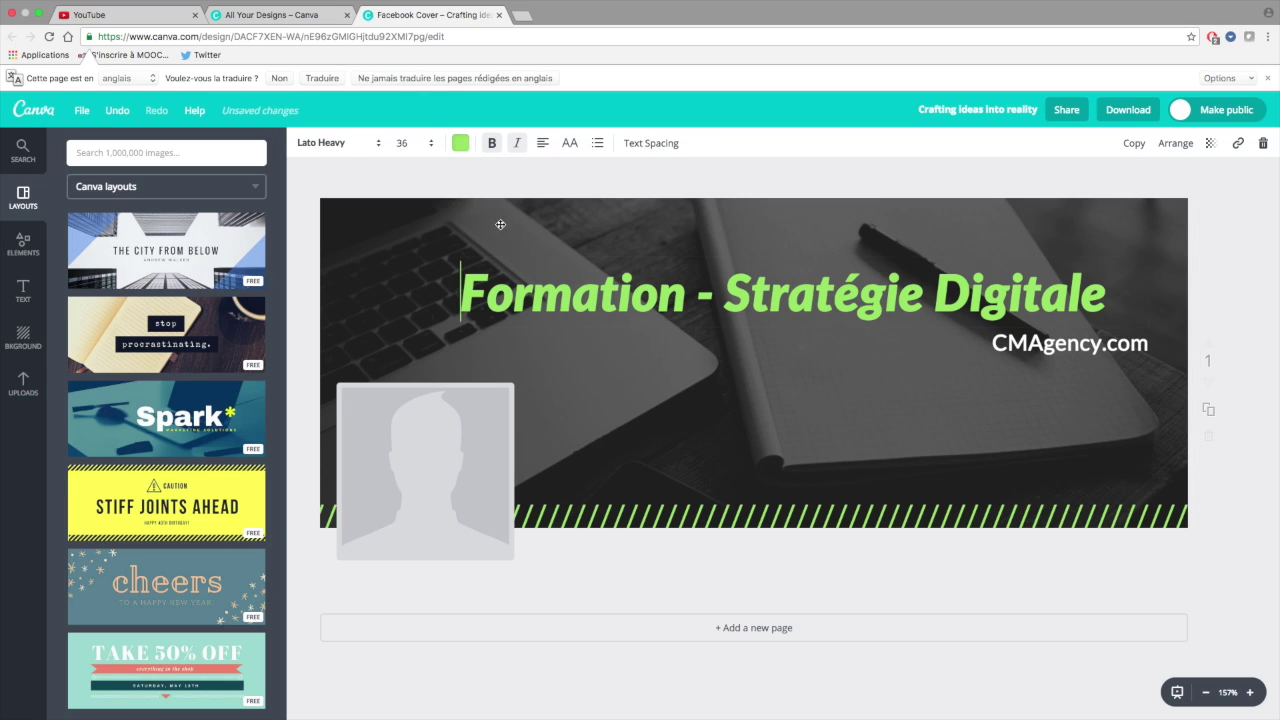
click(552, 145)
click(570, 182)
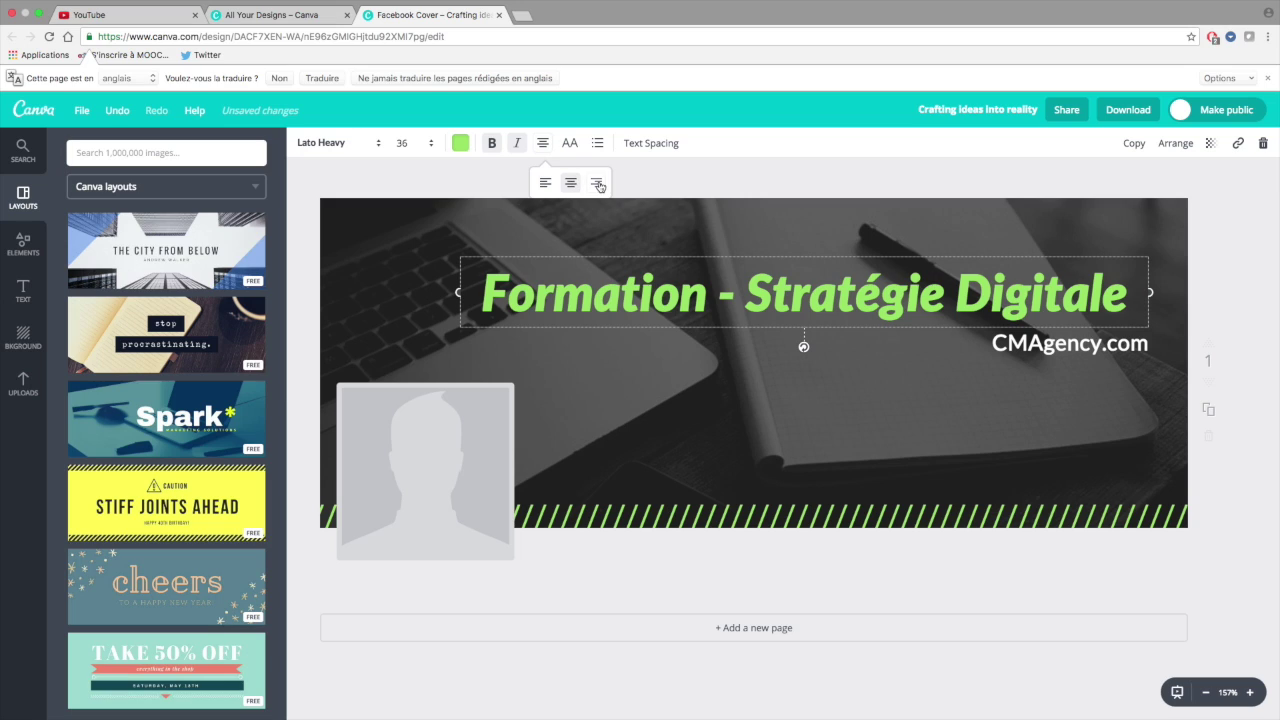
click(596, 183)
click(382, 193)
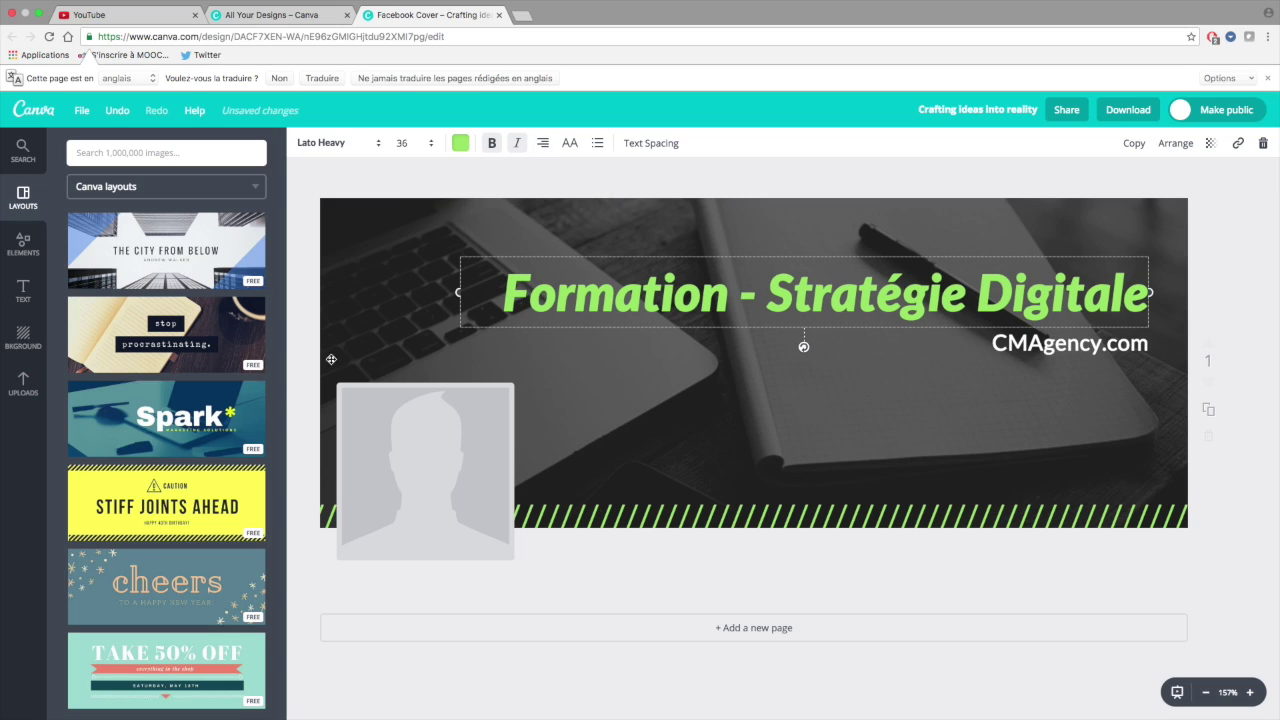
click(40, 240)
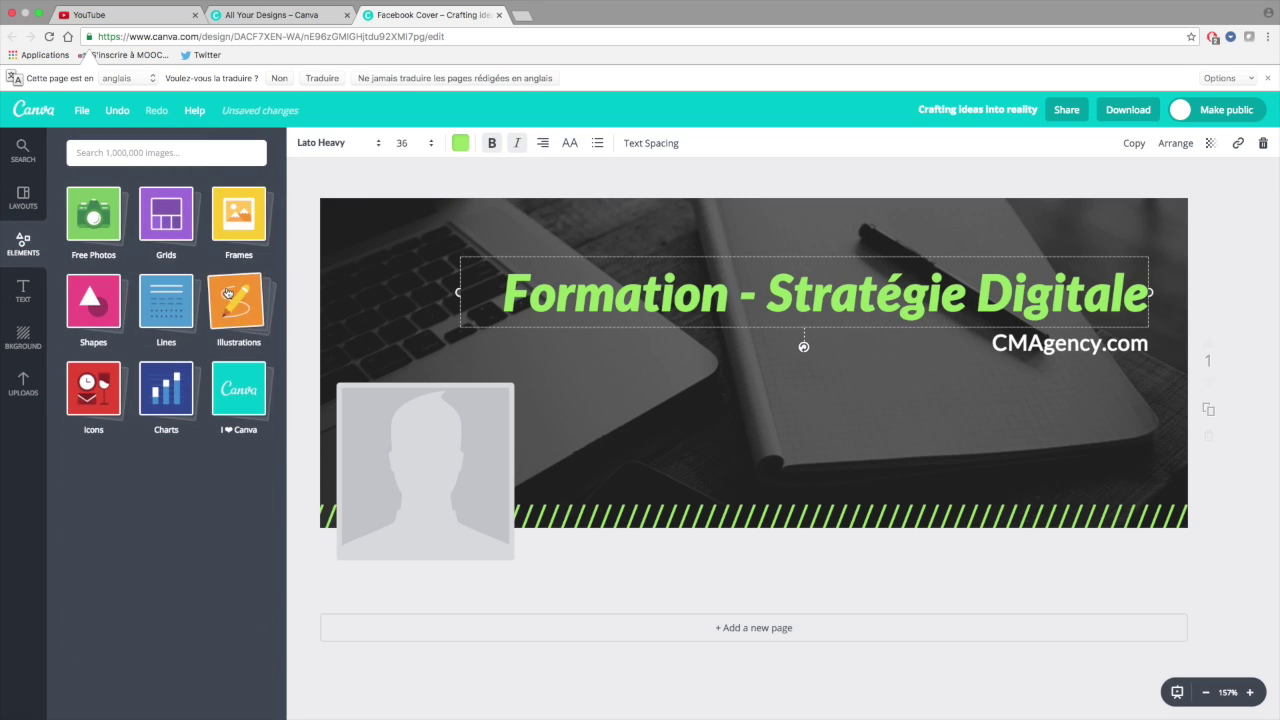
Make the grayscale phone-on-table free photo the cover background, deleting the stray tools photo.
click(108, 218)
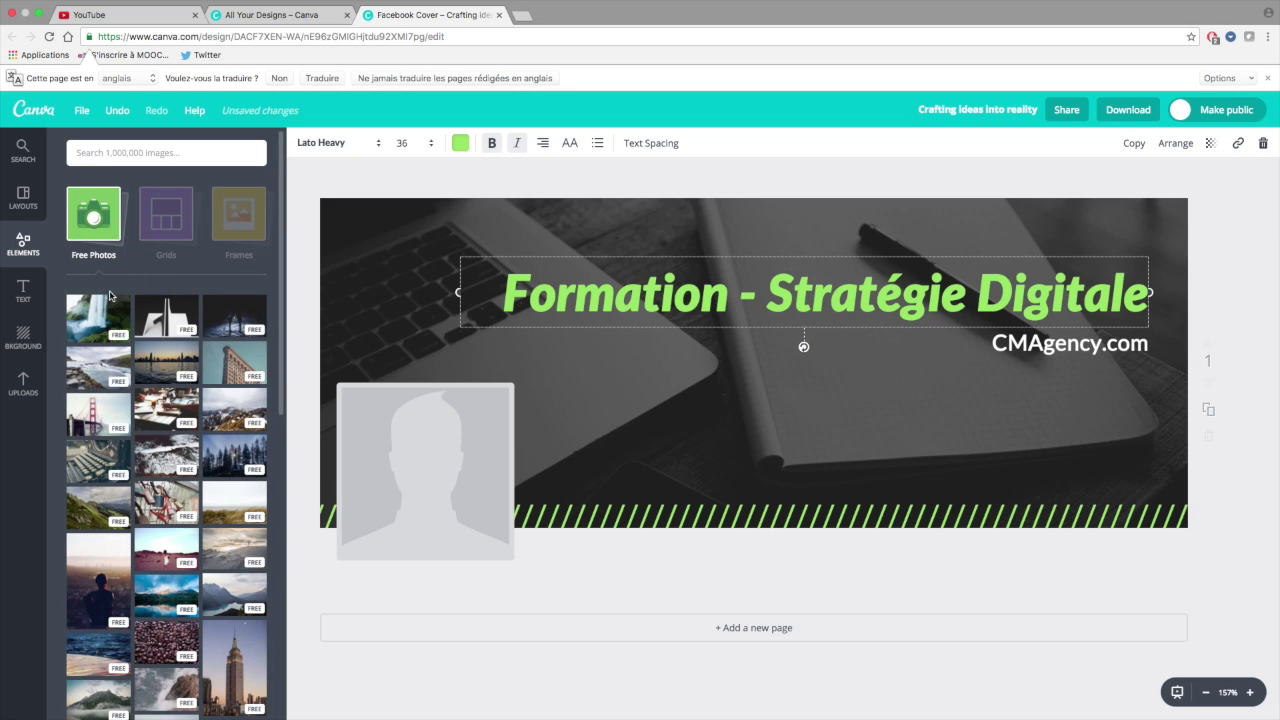
scroll(200, 275, down, 5)
click(200, 275)
mouse_move(185, 277)
mouse_down()
mouse_move(875, 420)
mouse_move(1065, 433)
mouse_up()
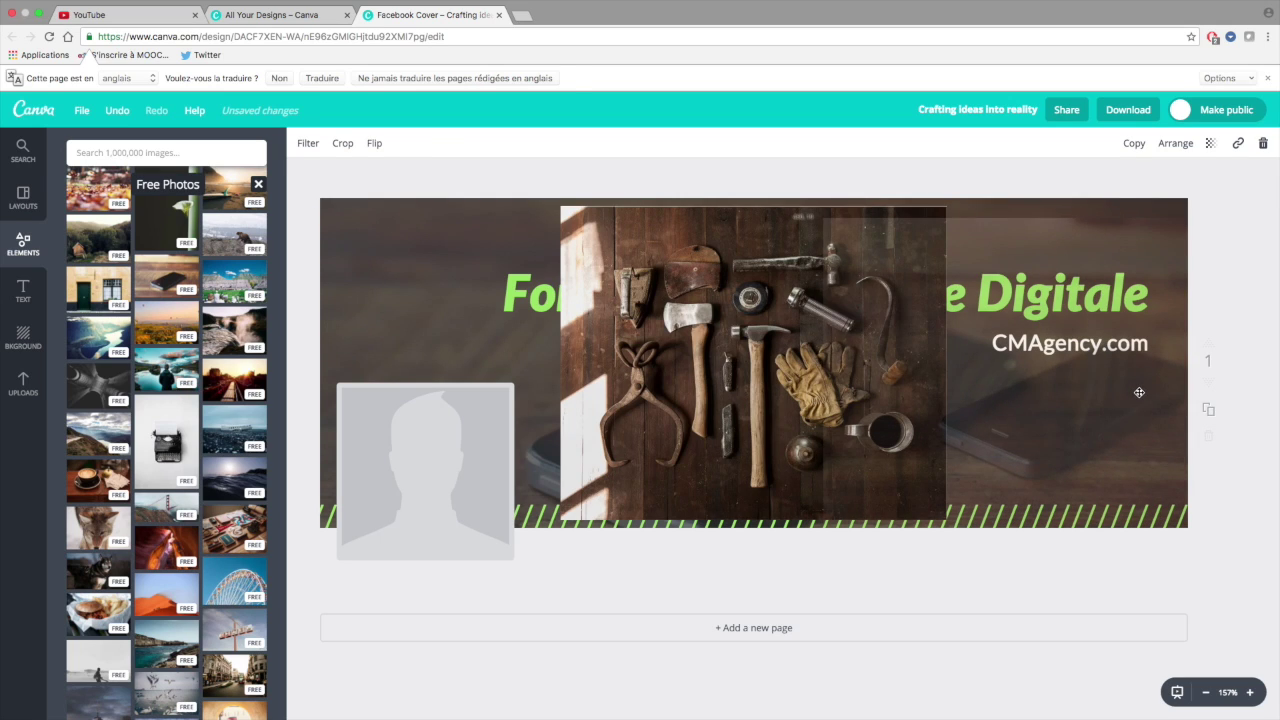
click(839, 312)
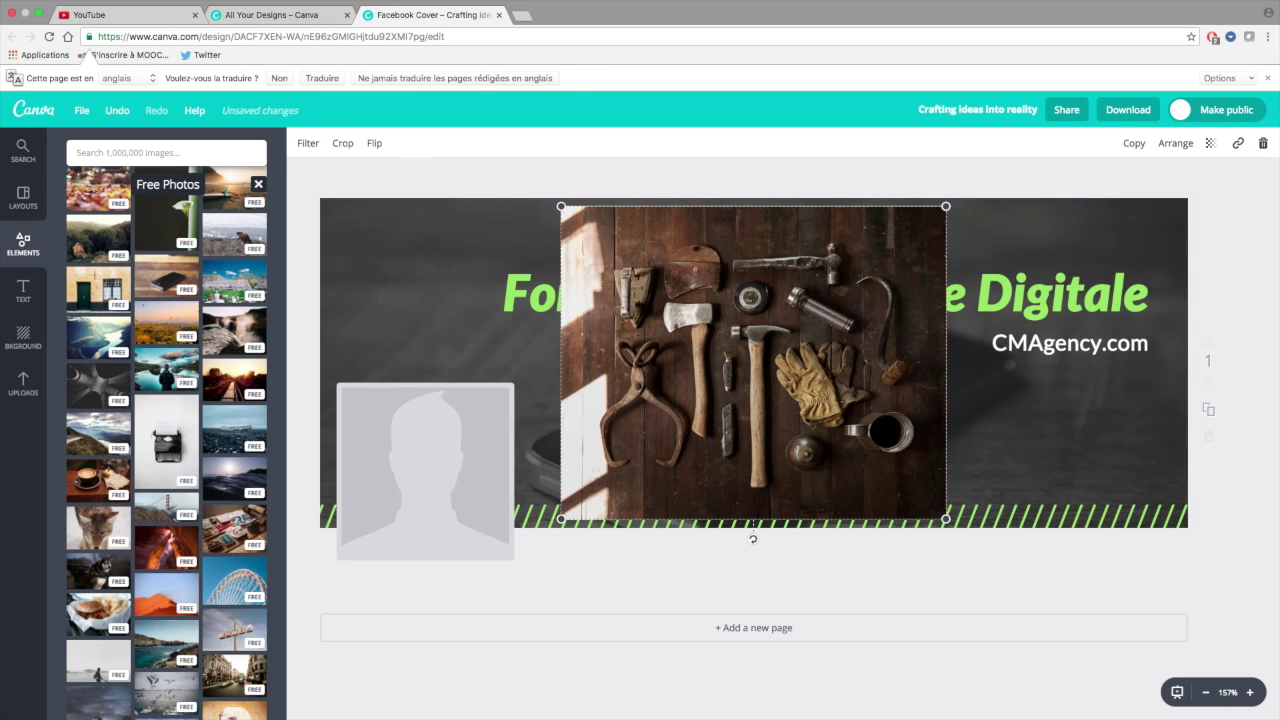
key(Delete)
drag(932, 406, 931, 434)
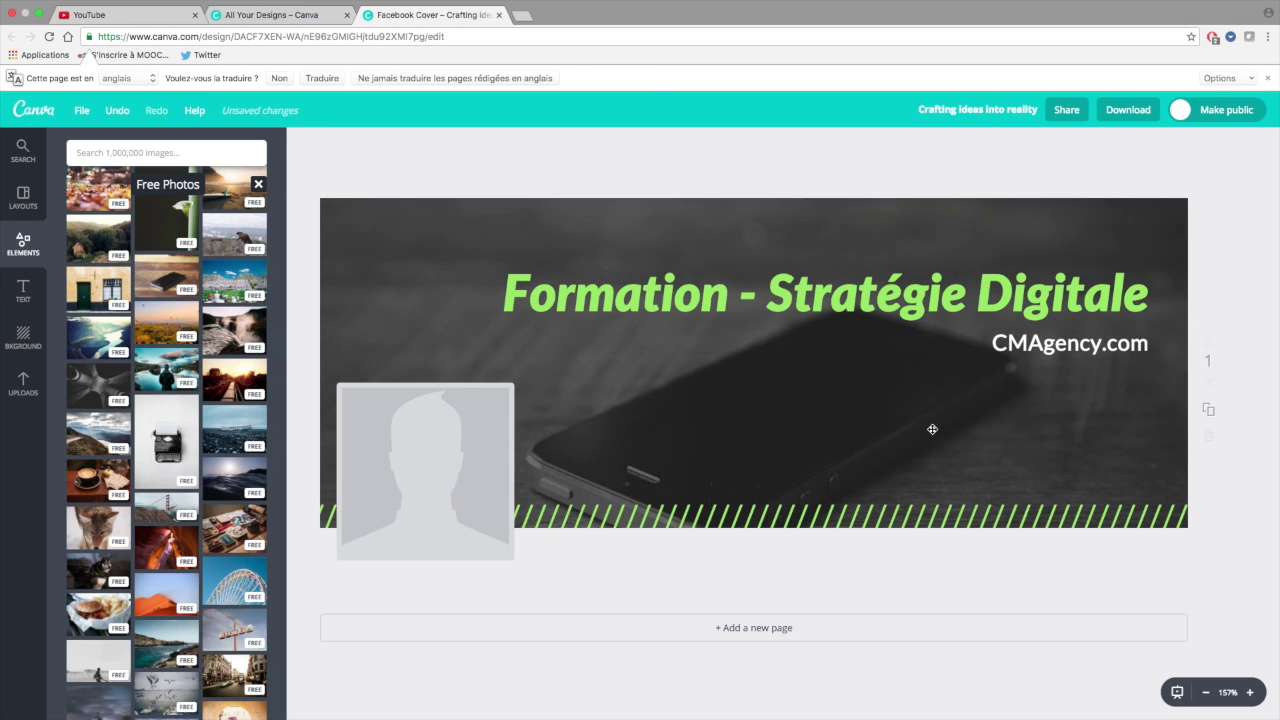
Scroll back to the top of the side panel and bring up the Text options.
scroll(160, 341, up, 5)
scroll(160, 341, up, 5)
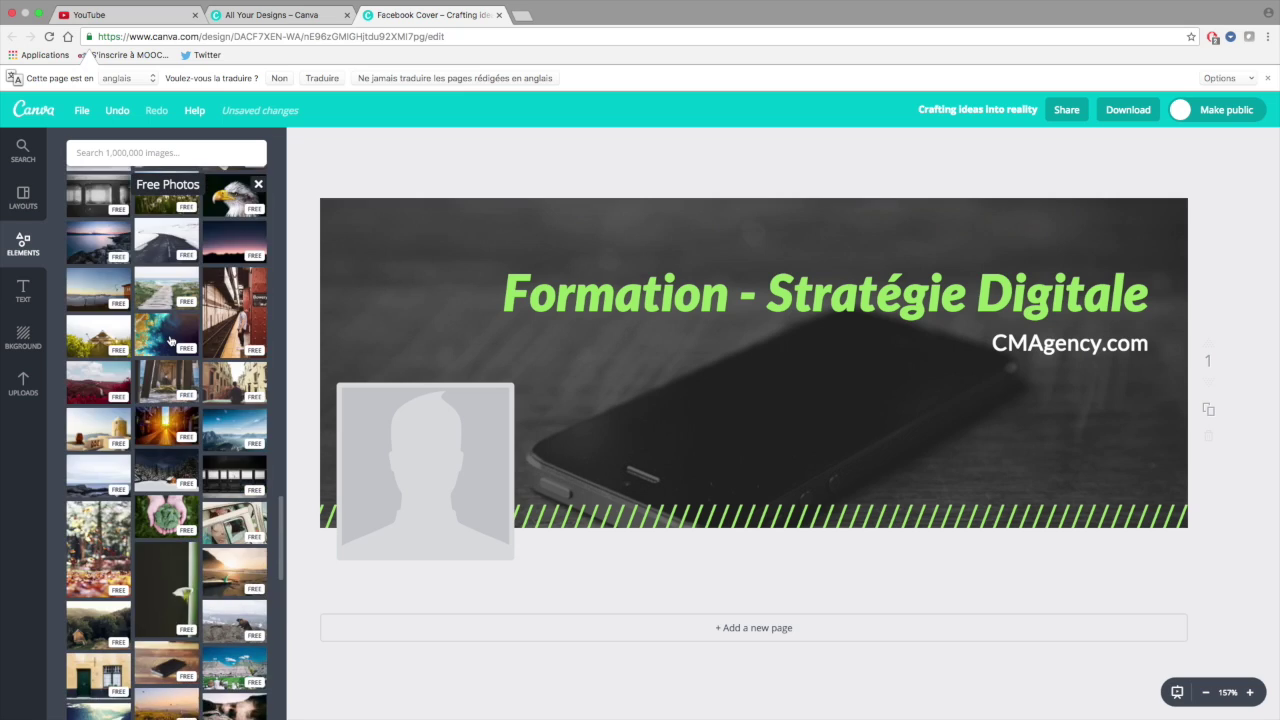
scroll(160, 341, up, 5)
click(23, 292)
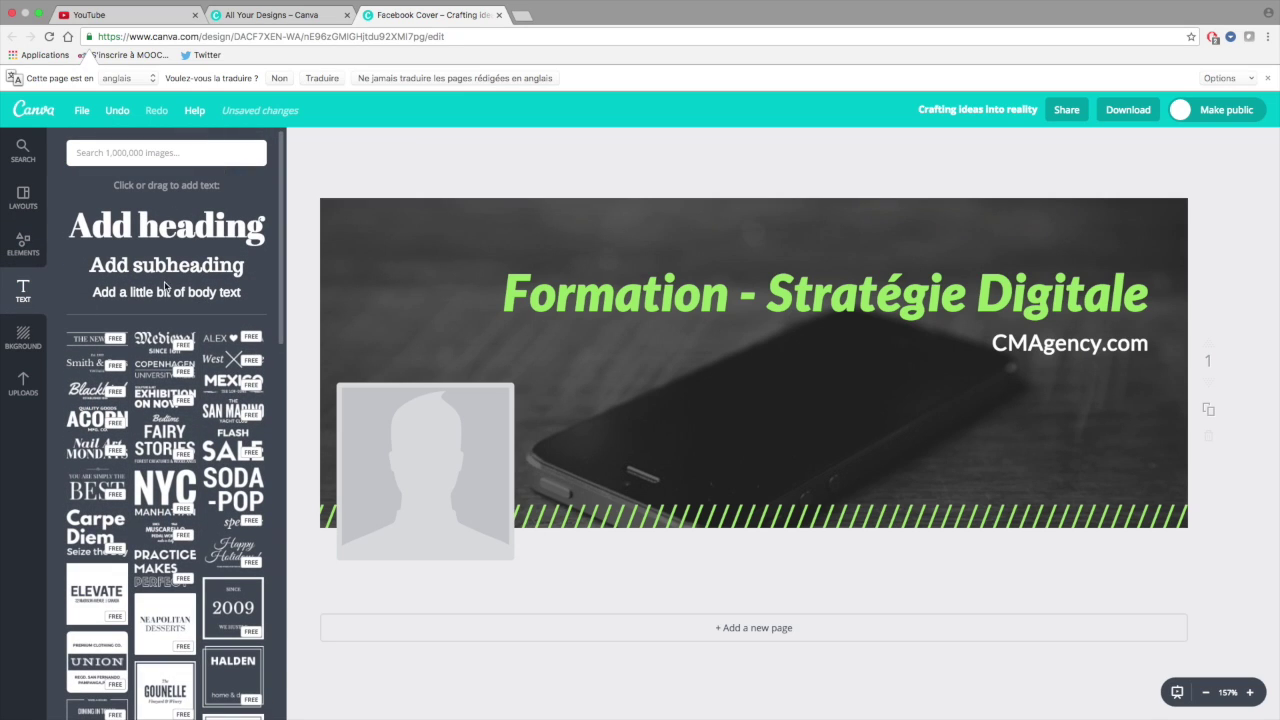
Add a body text box reading 'Les nouveaux métiers du socialmedia', fixing the 'Le snouveaux' typo.
click(181, 298)
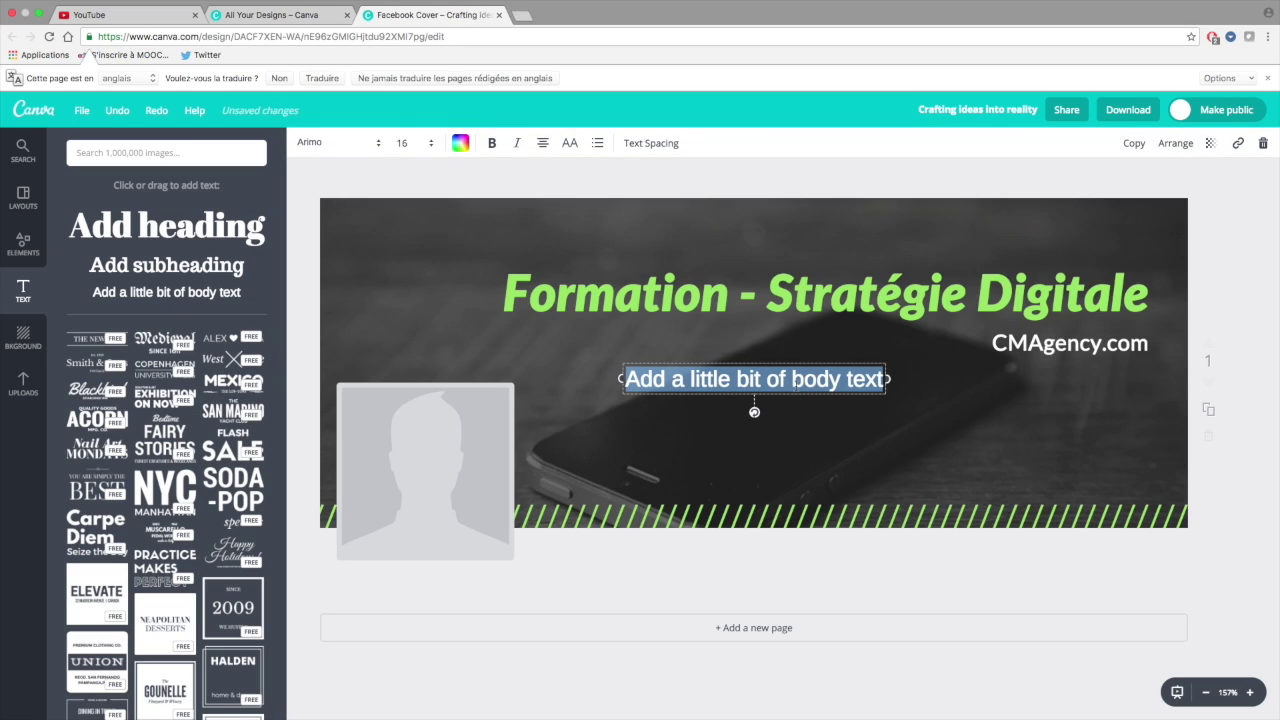
text(")
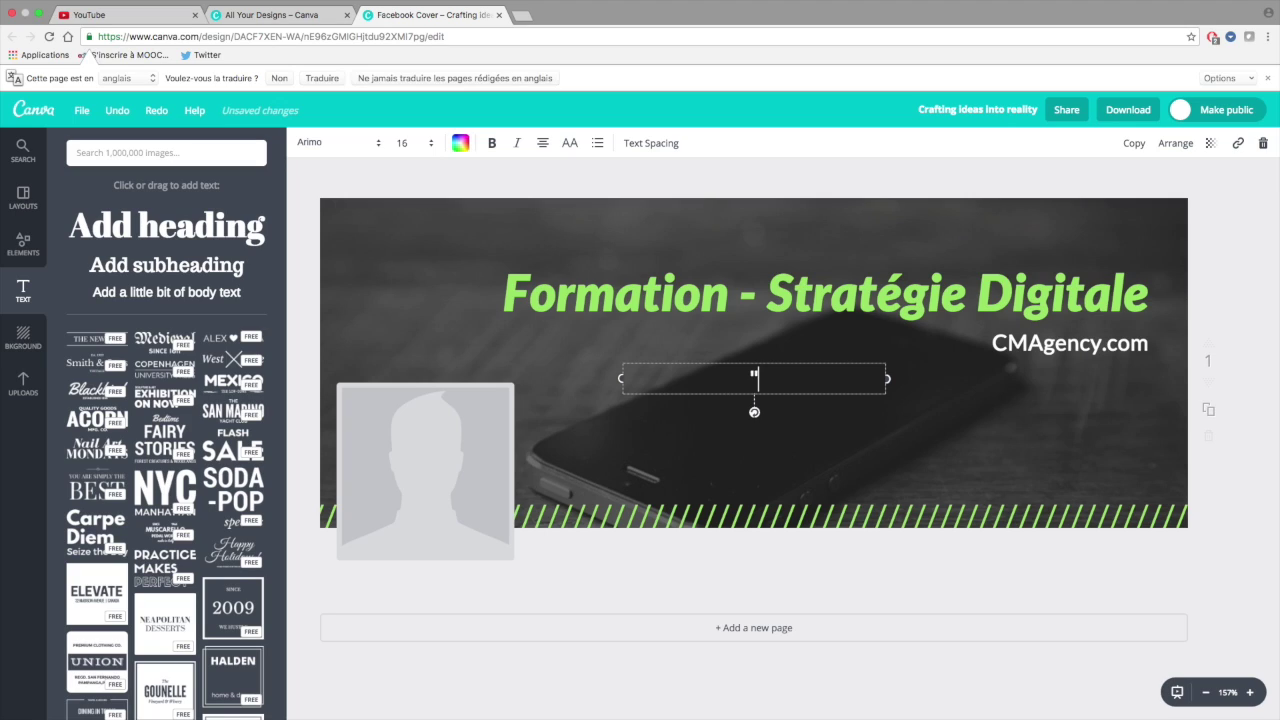
text( Le snouveaux )
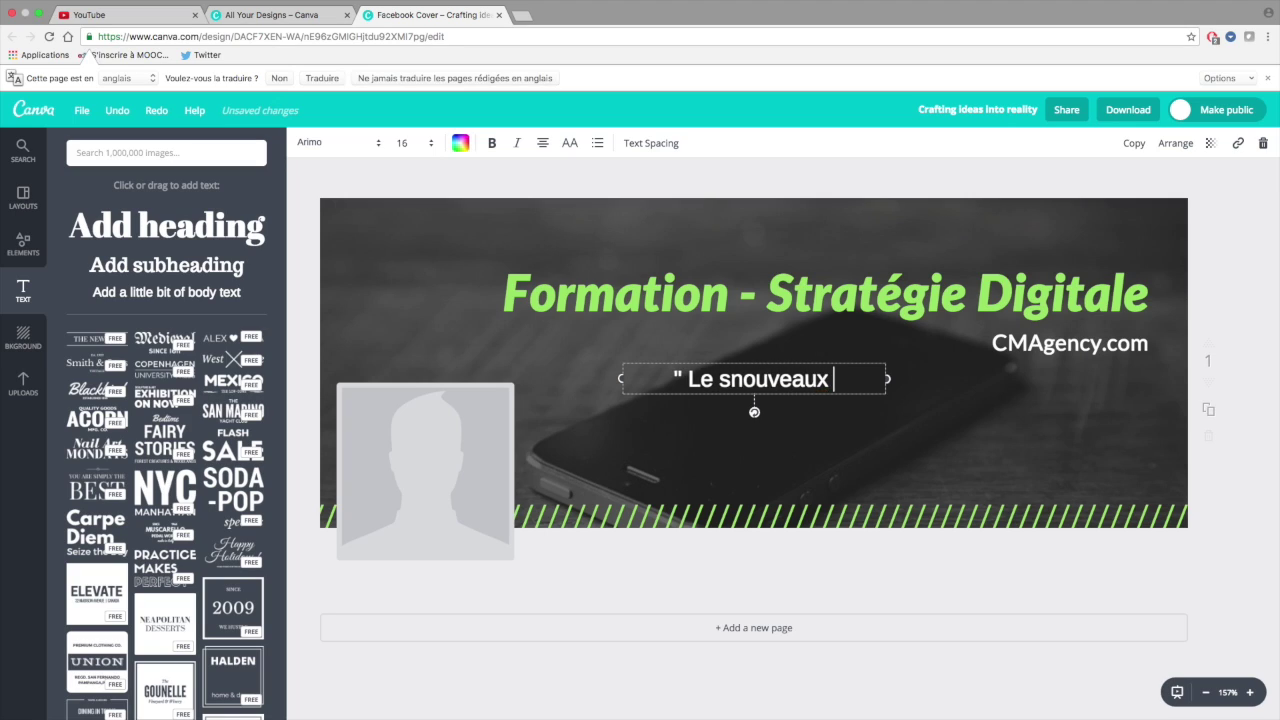
text(métier)
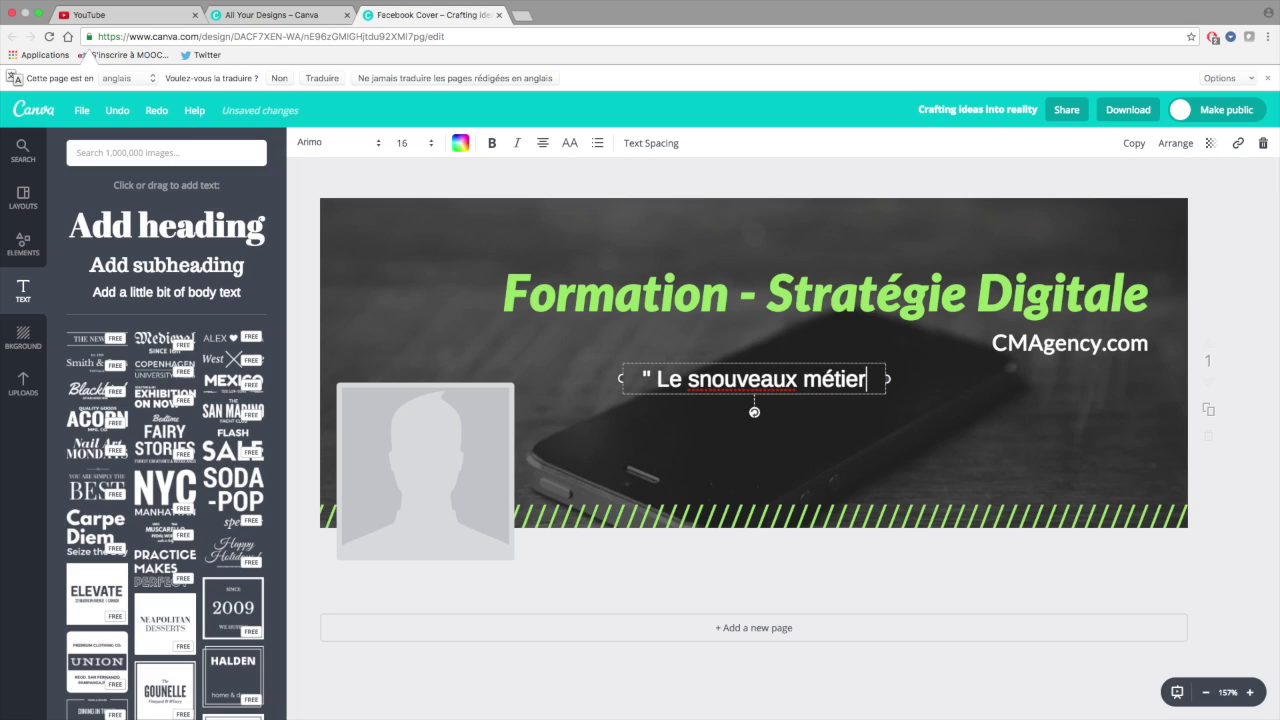
text(s du socialmedi)
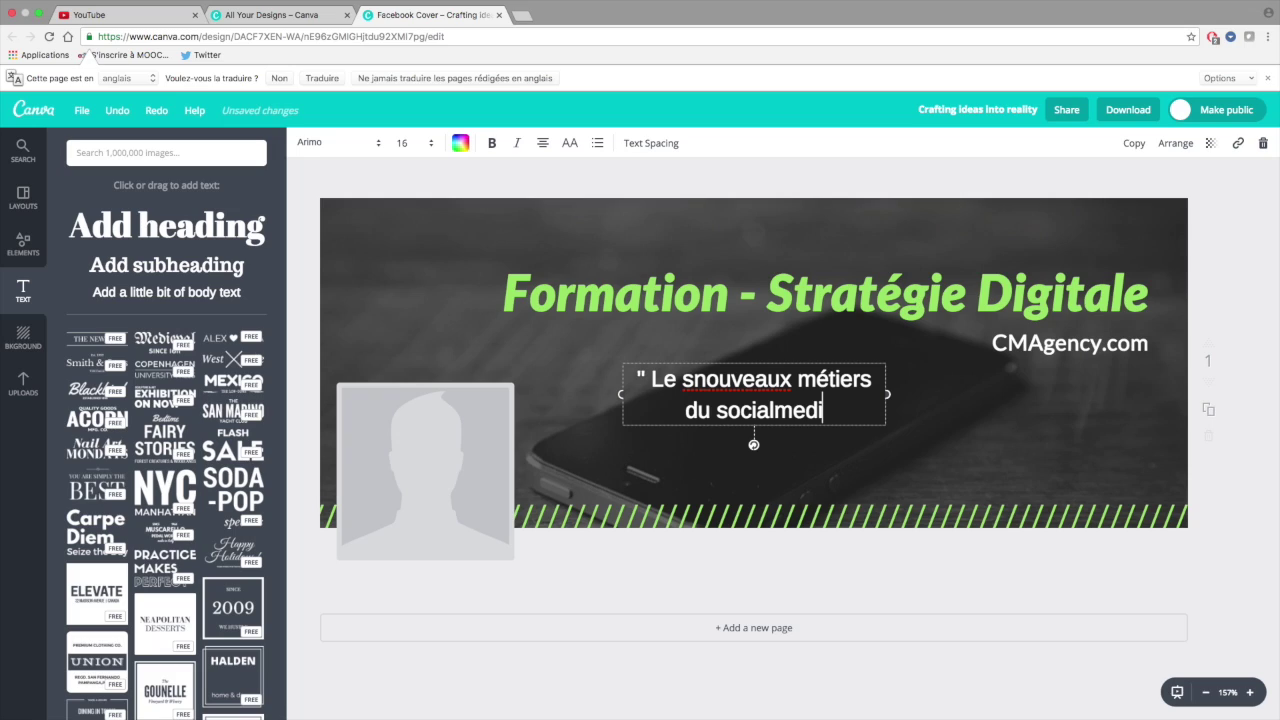
text(a)
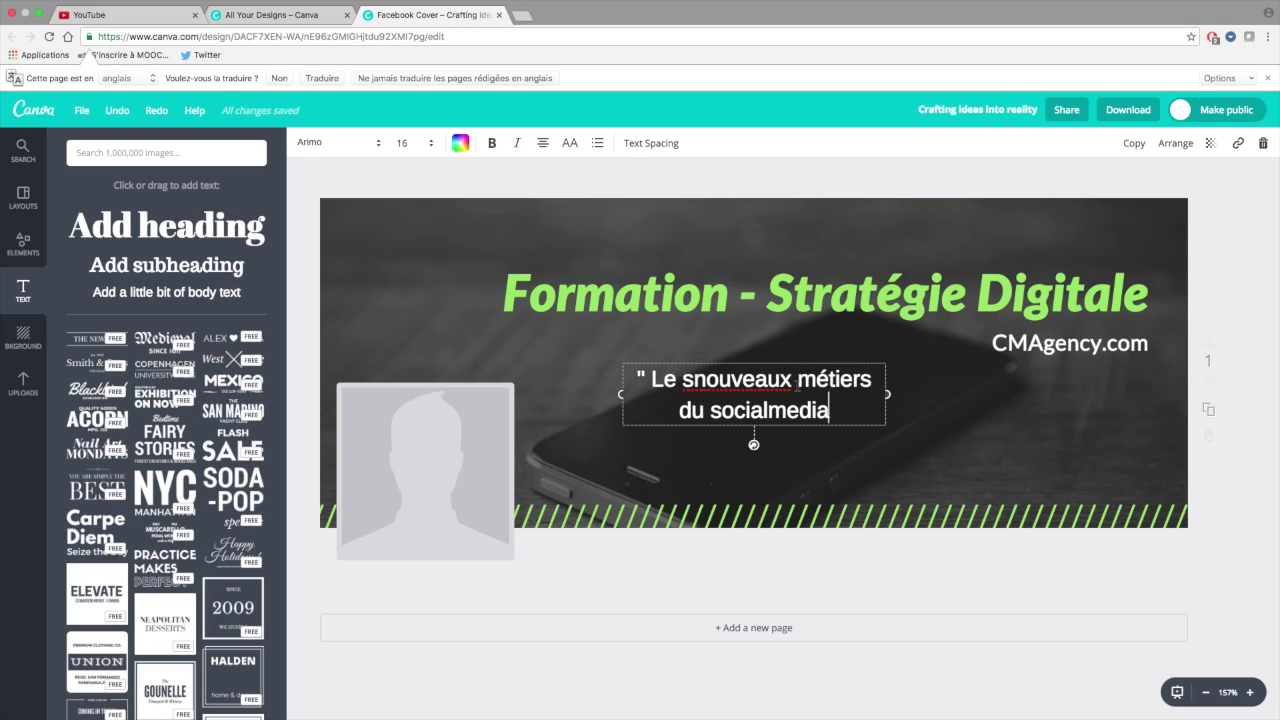
text(")
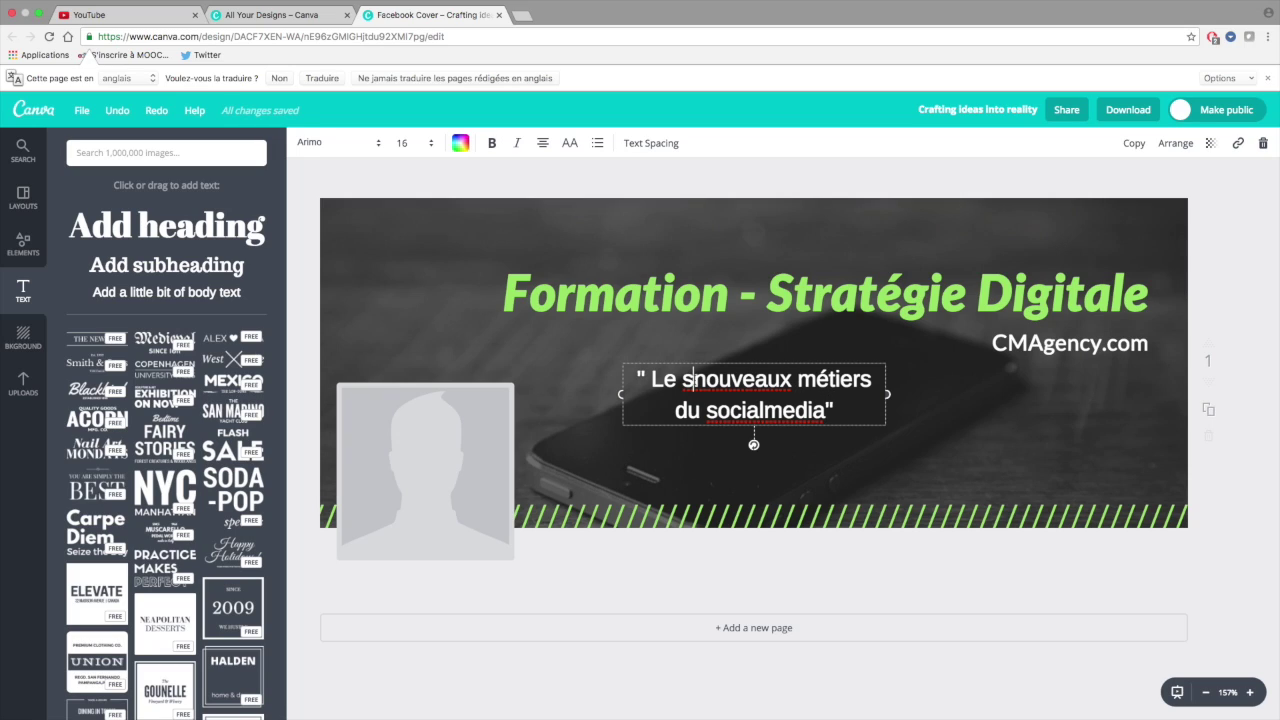
key(BackSpace)
text(s)
Set the quote to size 14, widen it onto one line, and split 'social media'.
click(410, 143)
click(418, 259)
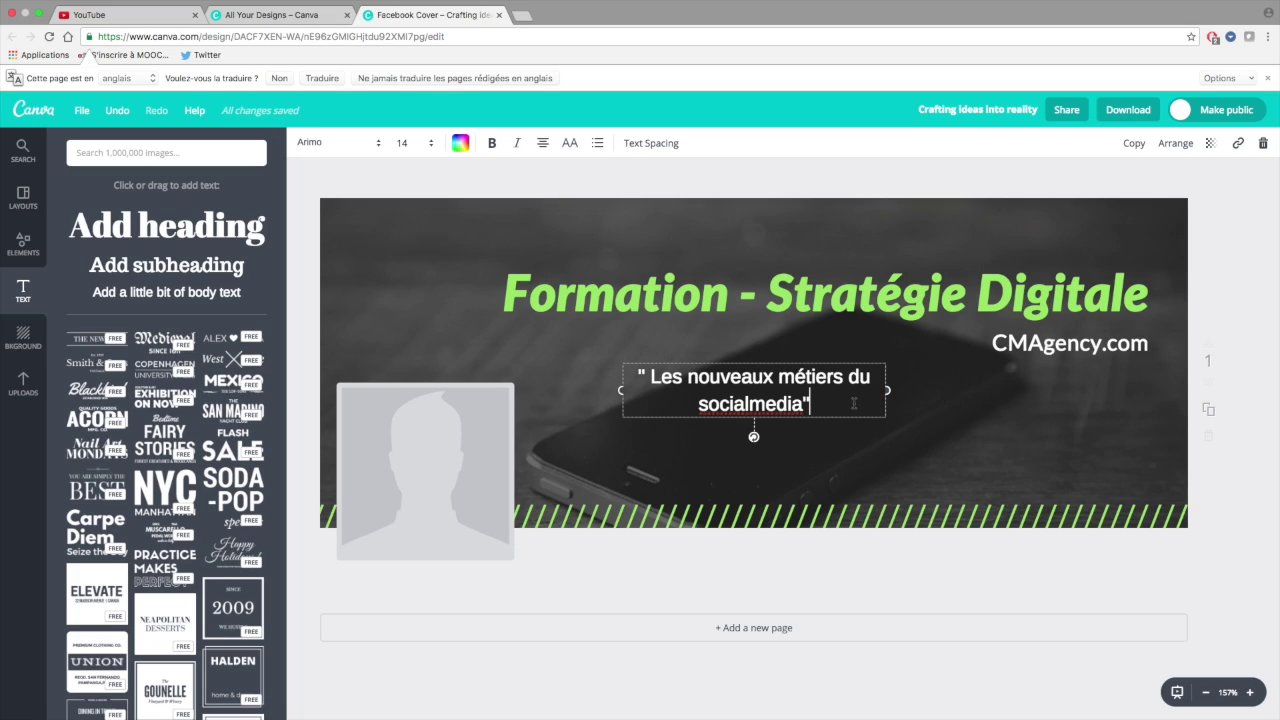
drag(887, 391, 1075, 402)
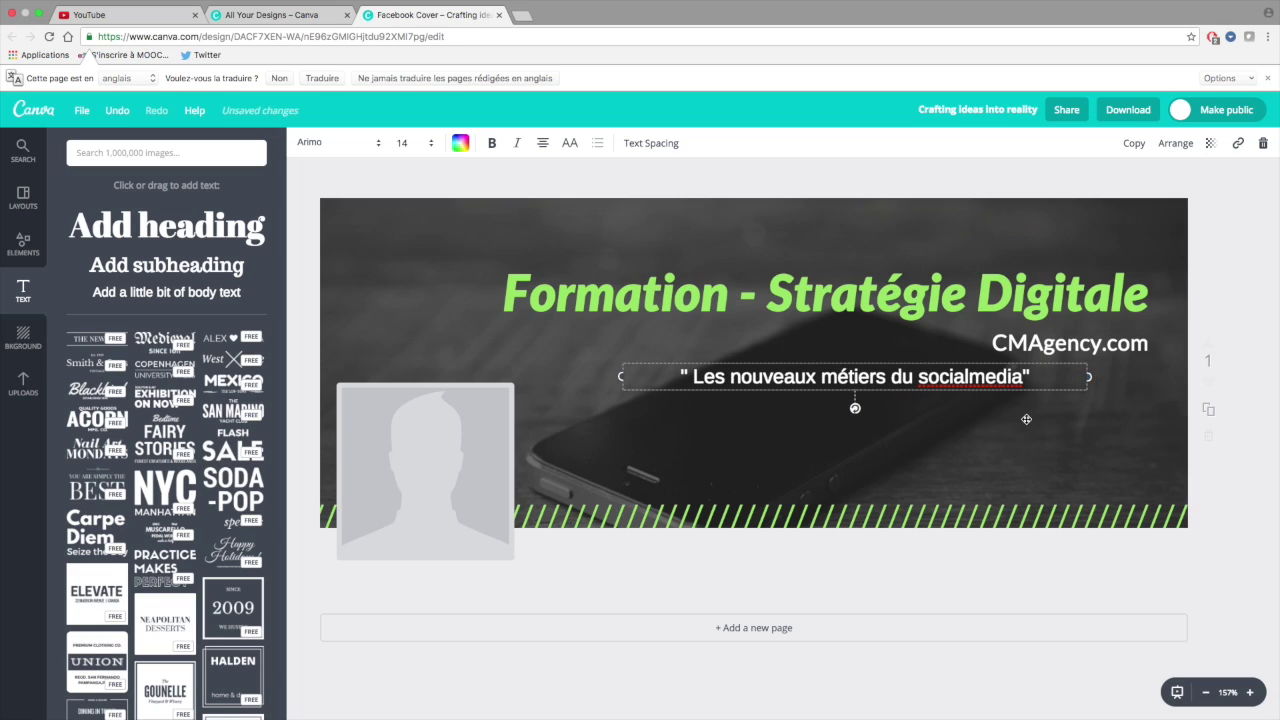
click(988, 430)
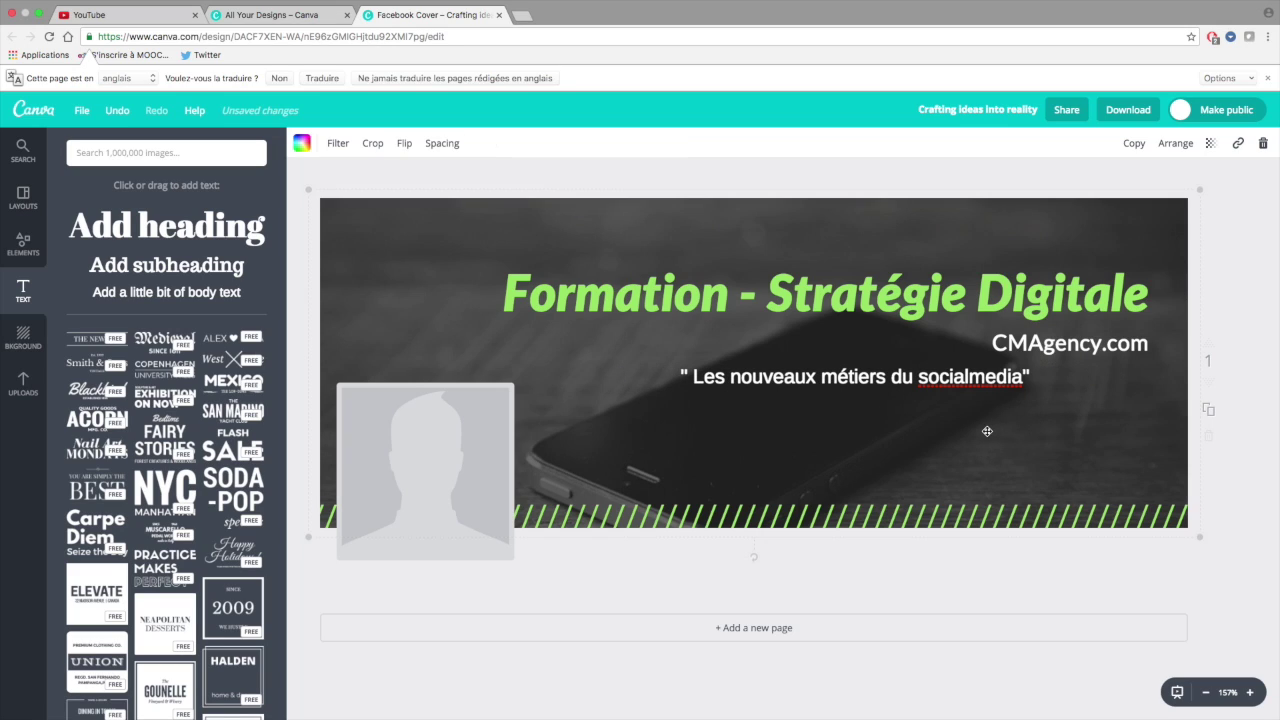
double_click(950, 378)
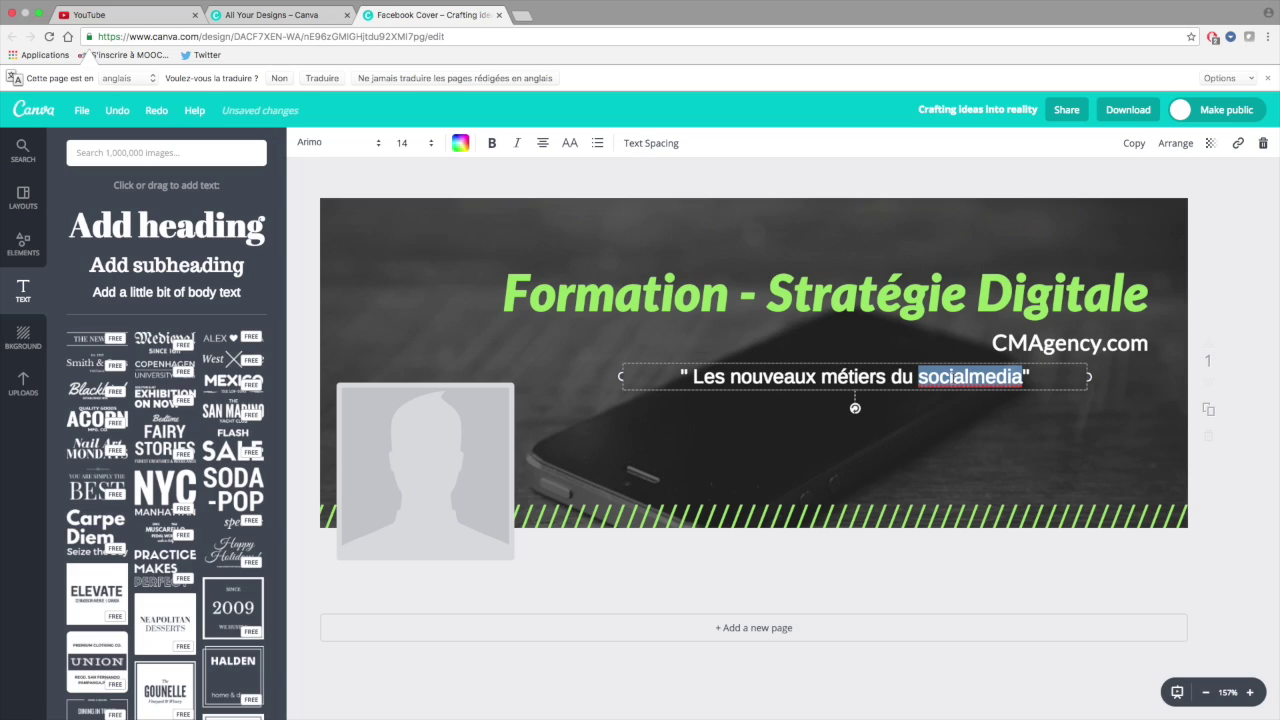
click(970, 377)
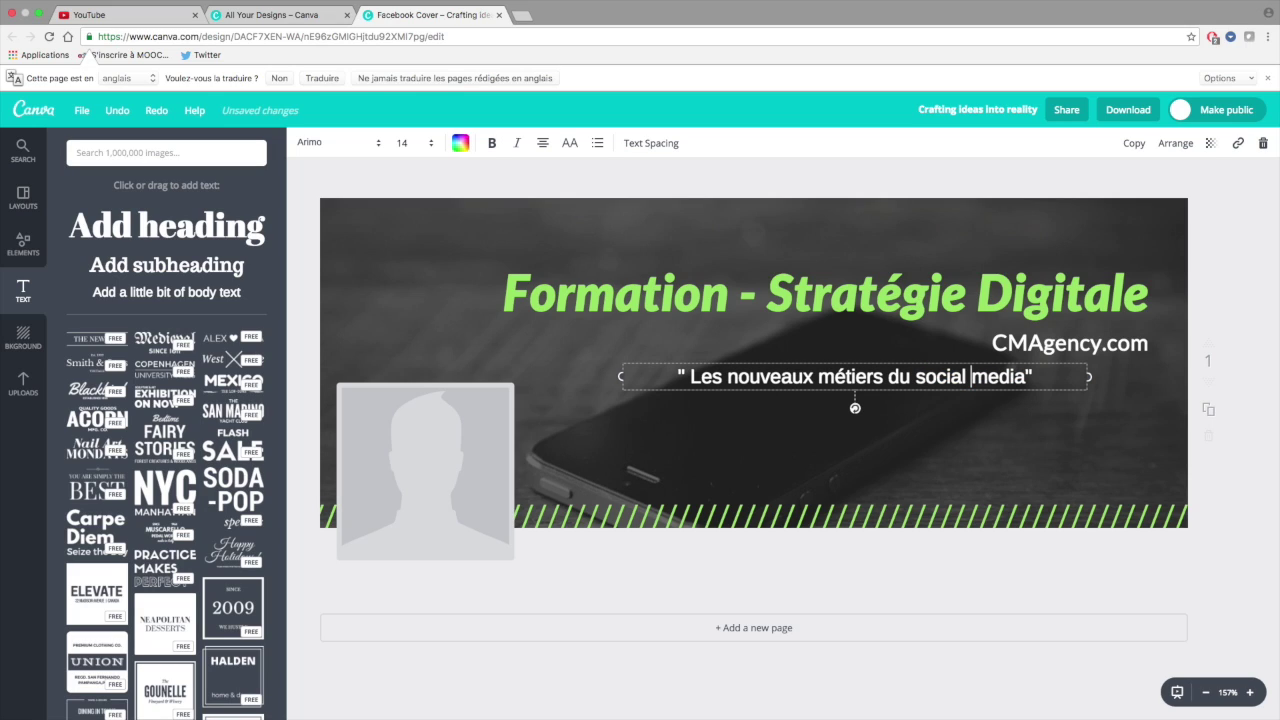
click(607, 318)
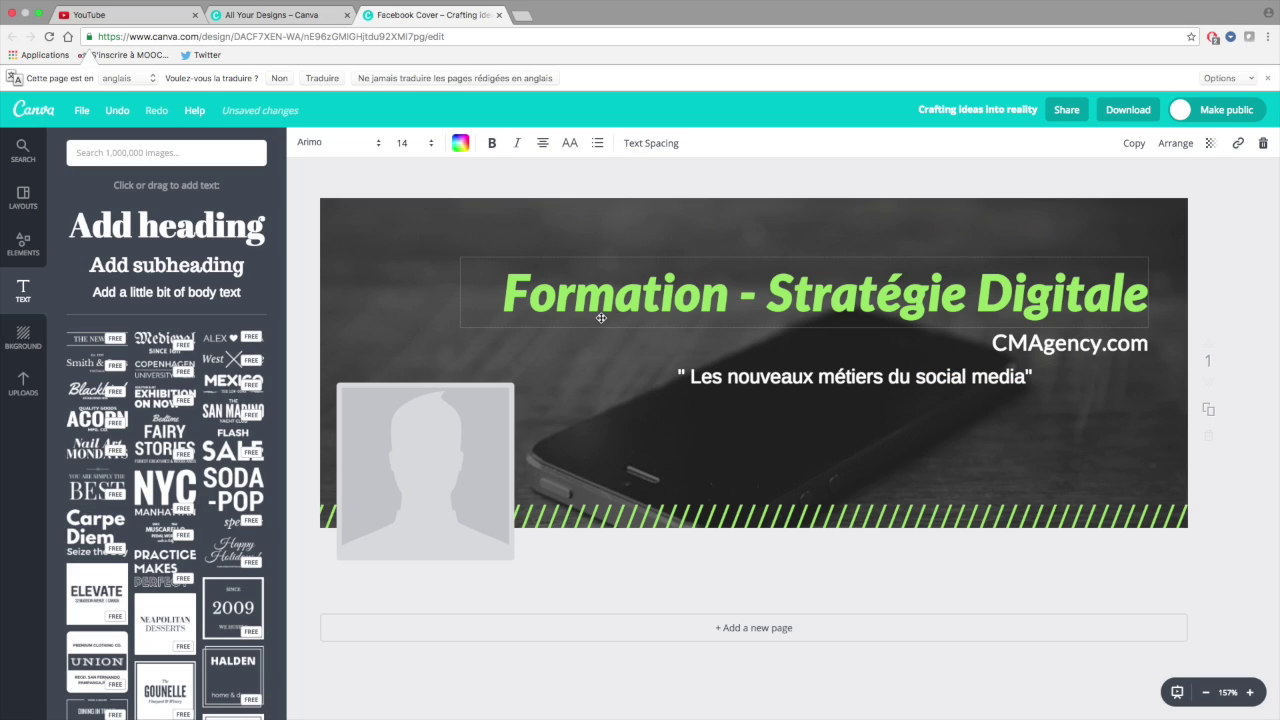
click(602, 436)
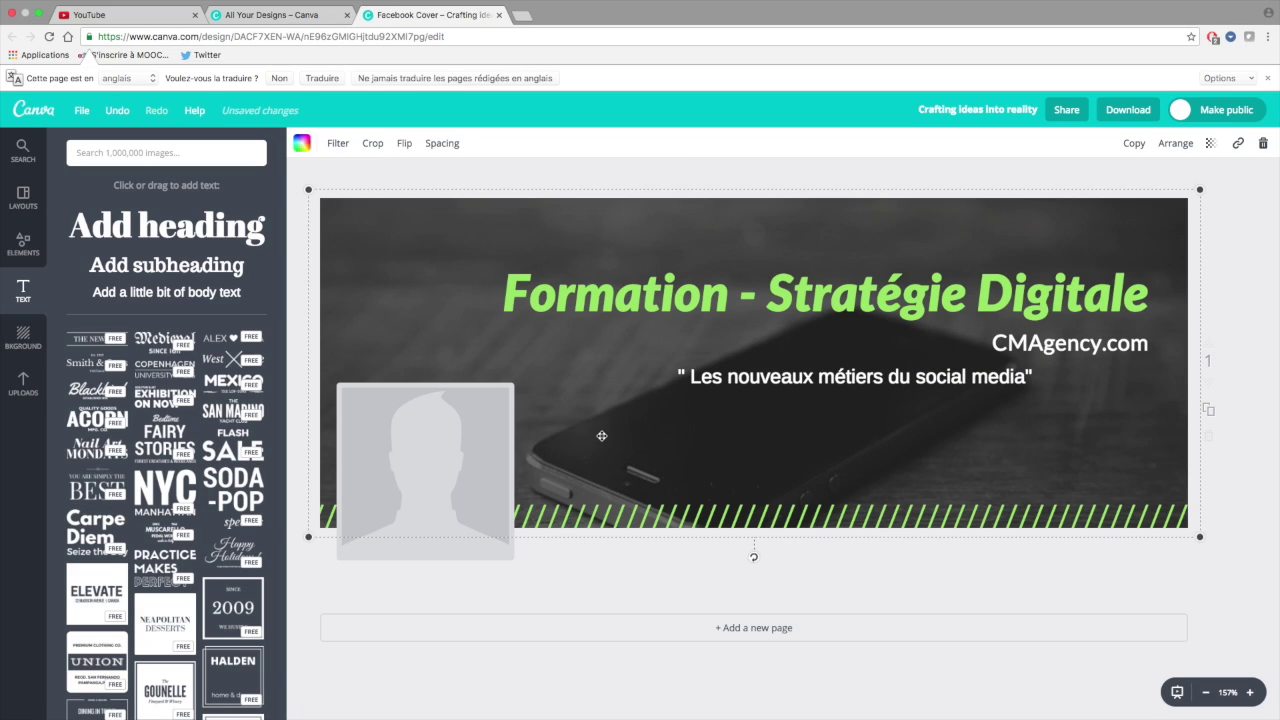
Nudge the quote line slightly lower, adding space below CMAgency.com.
click(21, 340)
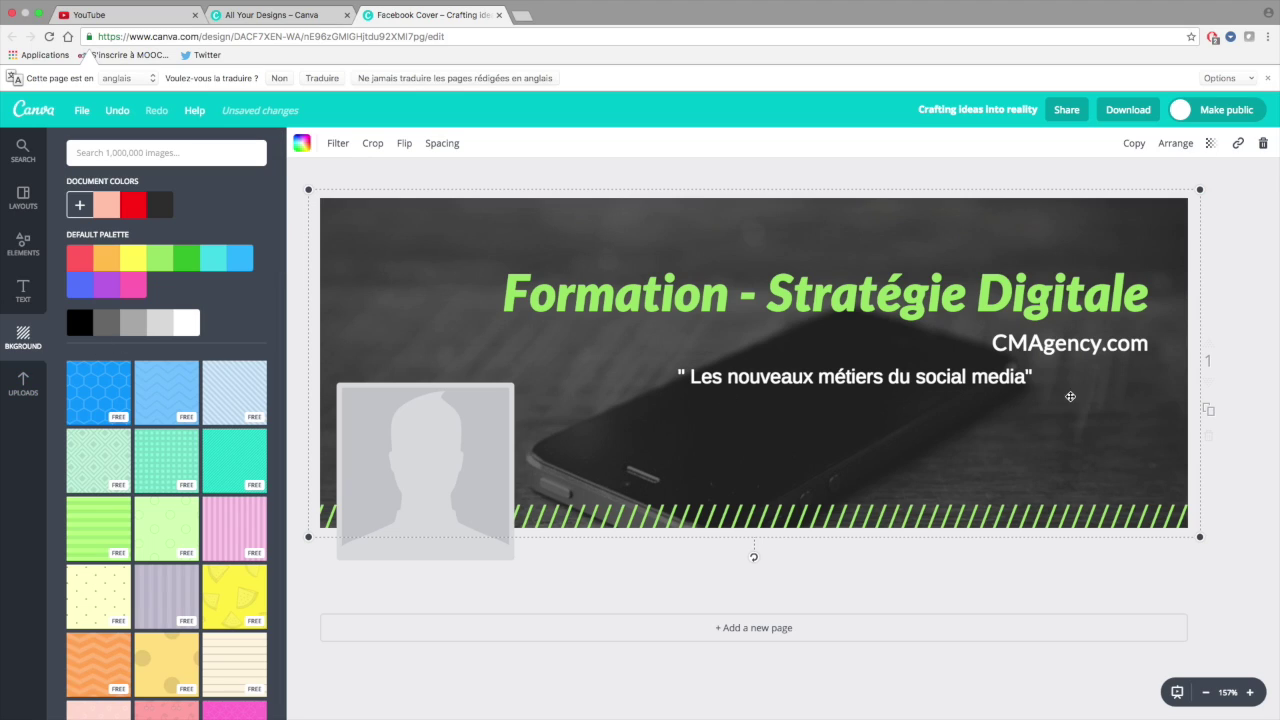
click(1006, 378)
drag(1034, 378, 958, 394)
click(922, 359)
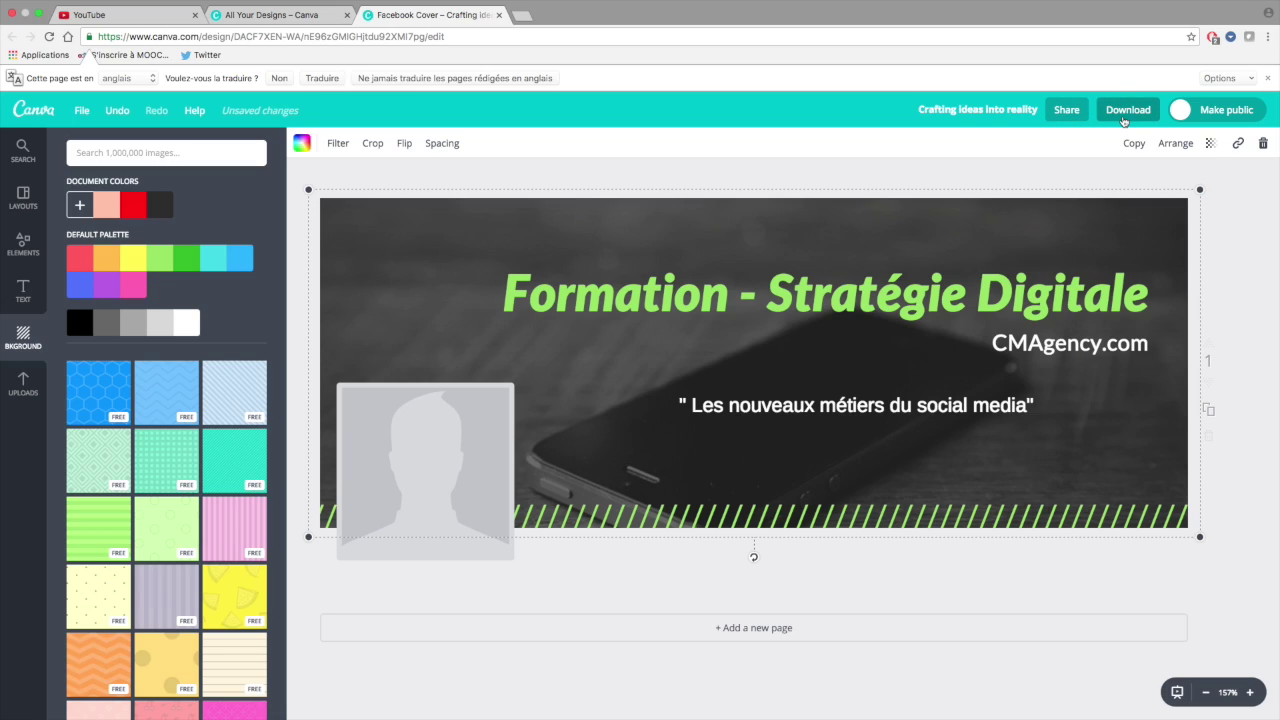
Download the cover as a PNG file, dismiss the confirmation, and start a new Chrome tab.
click(1123, 118)
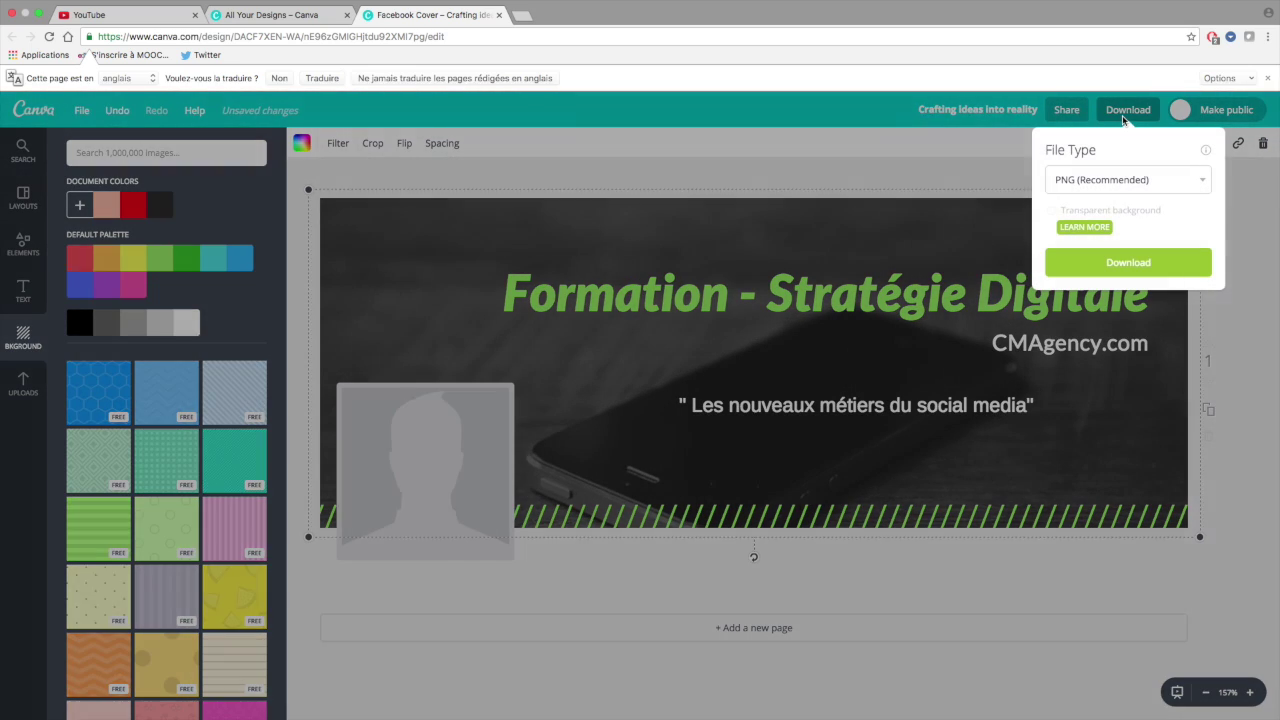
click(1135, 178)
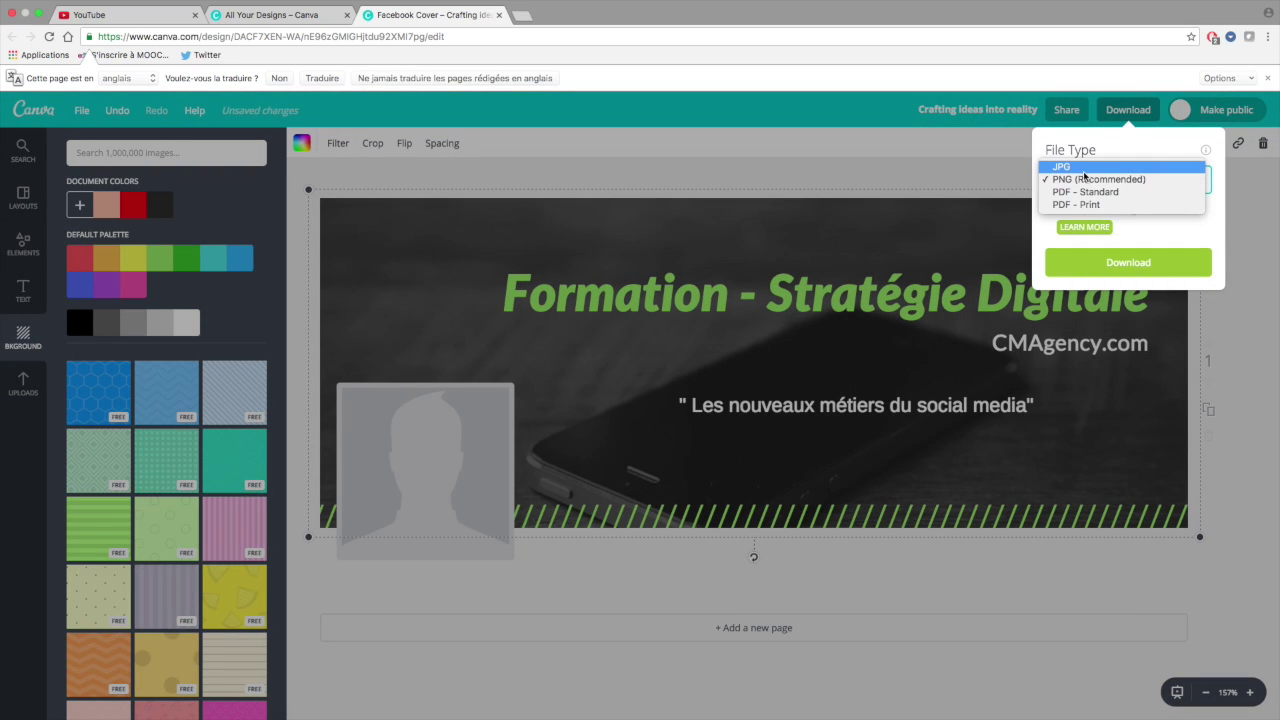
click(1084, 180)
click(1135, 266)
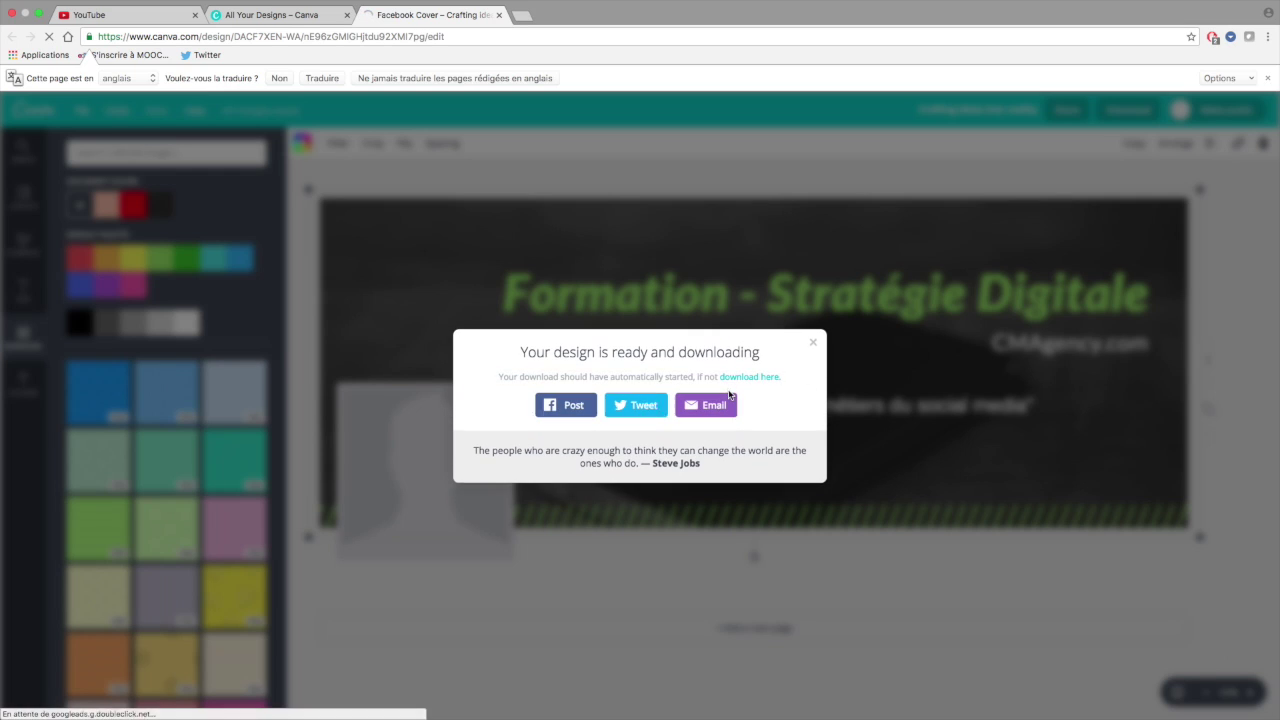
click(813, 328)
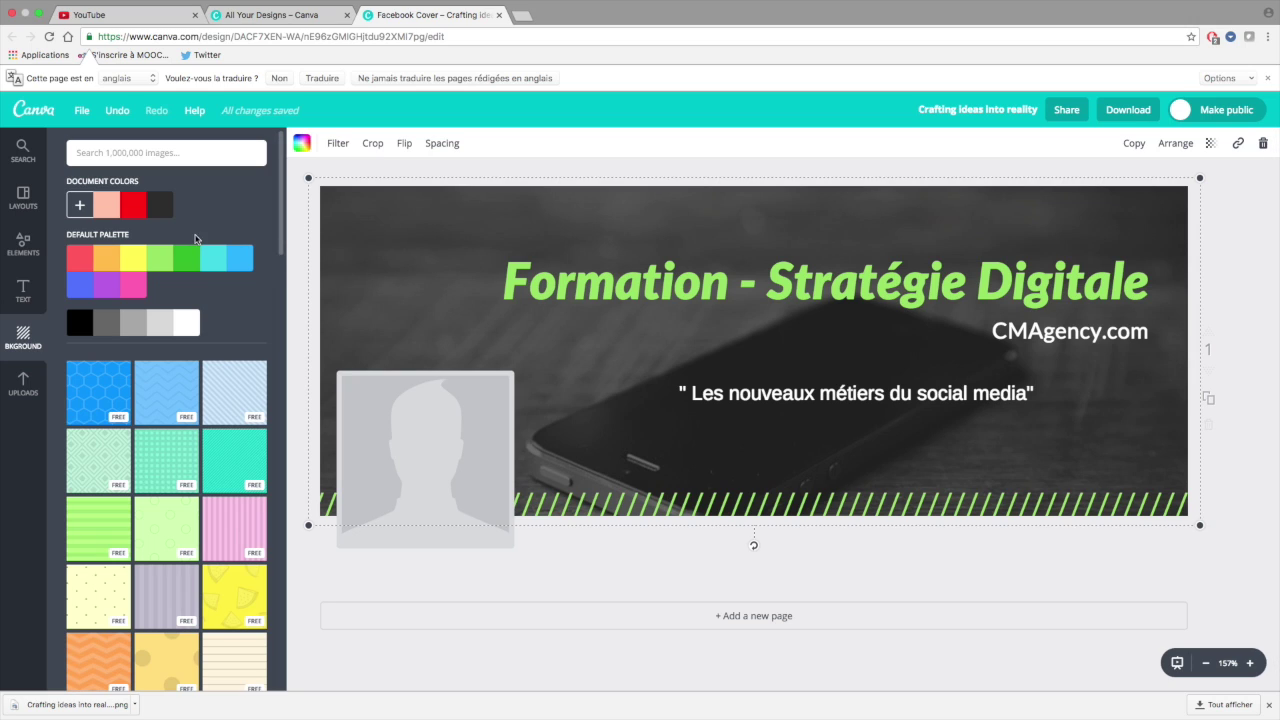
click(27, 200)
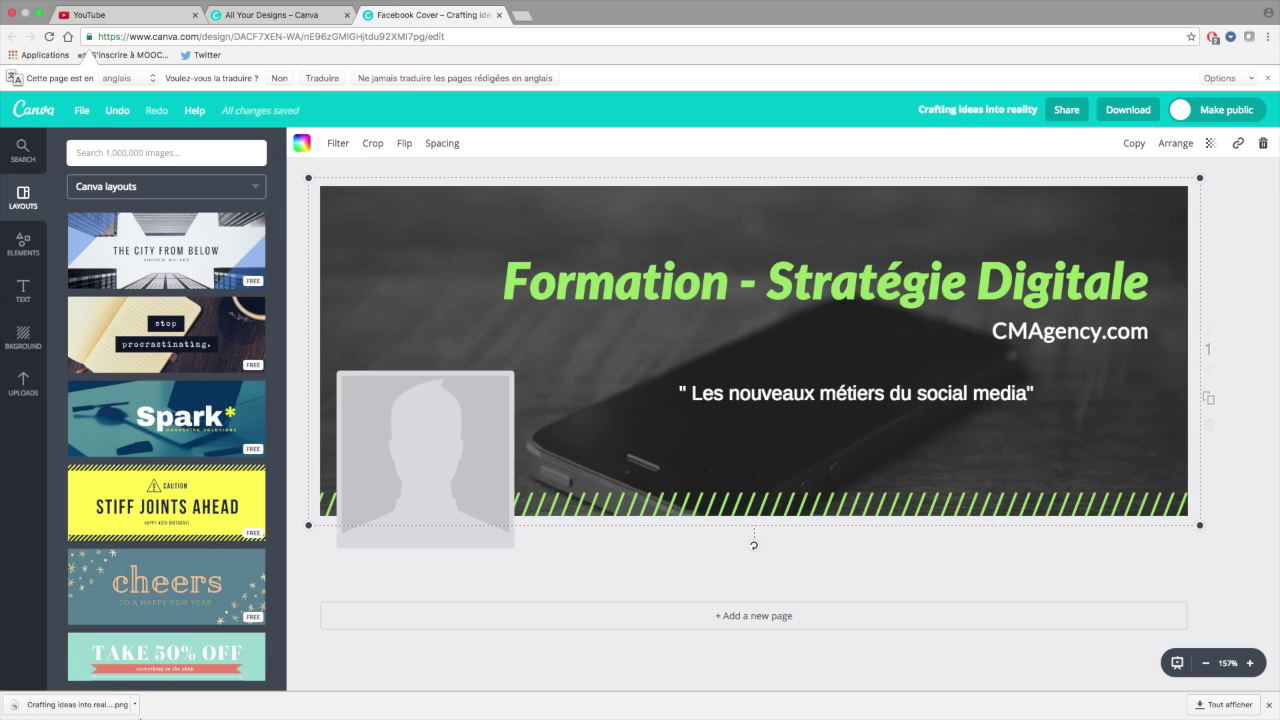
click(521, 16)
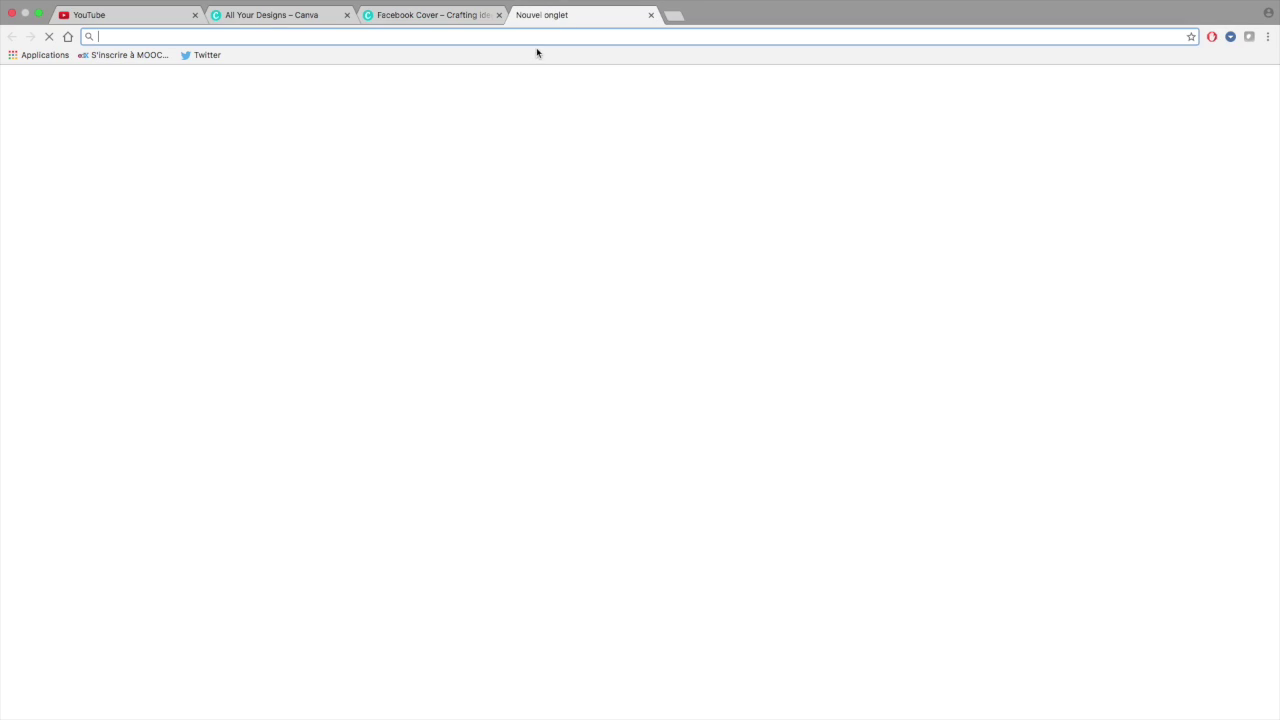
Go to facebook.com and choose Ajouter une couverture > Importer une photo on the CM Agency page.
text(faceb)
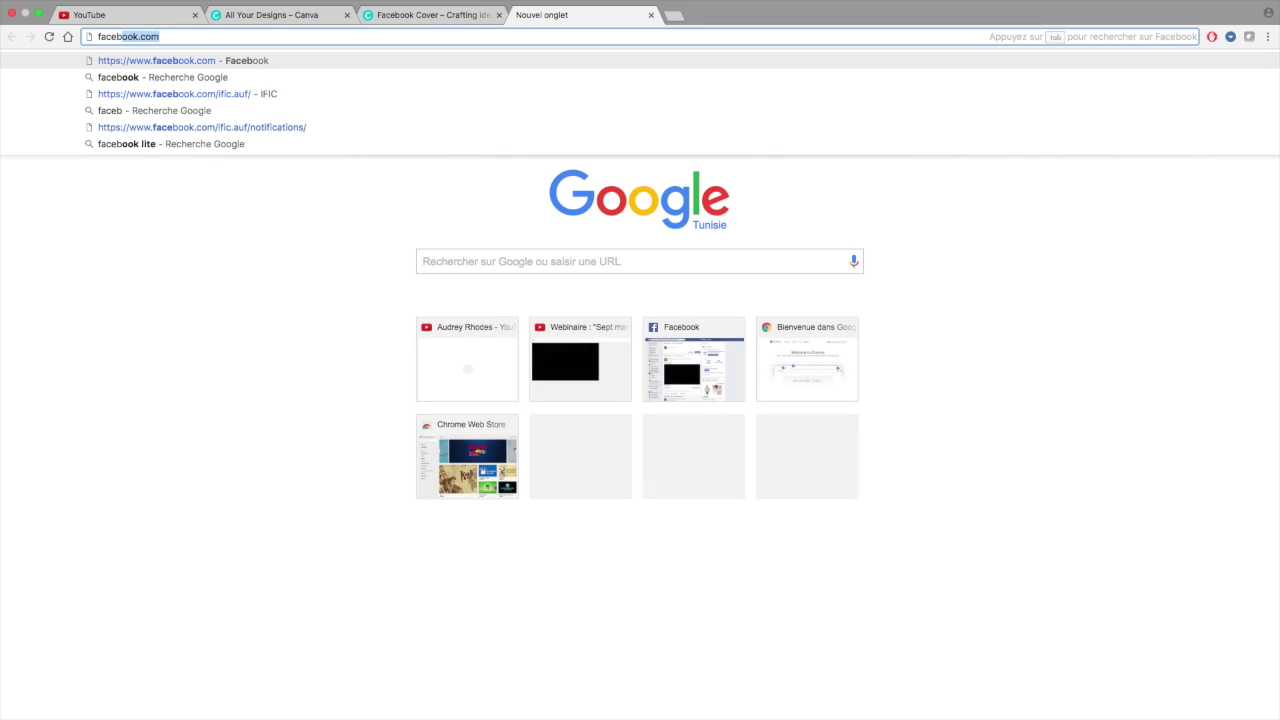
key(Return)
click(816, 313)
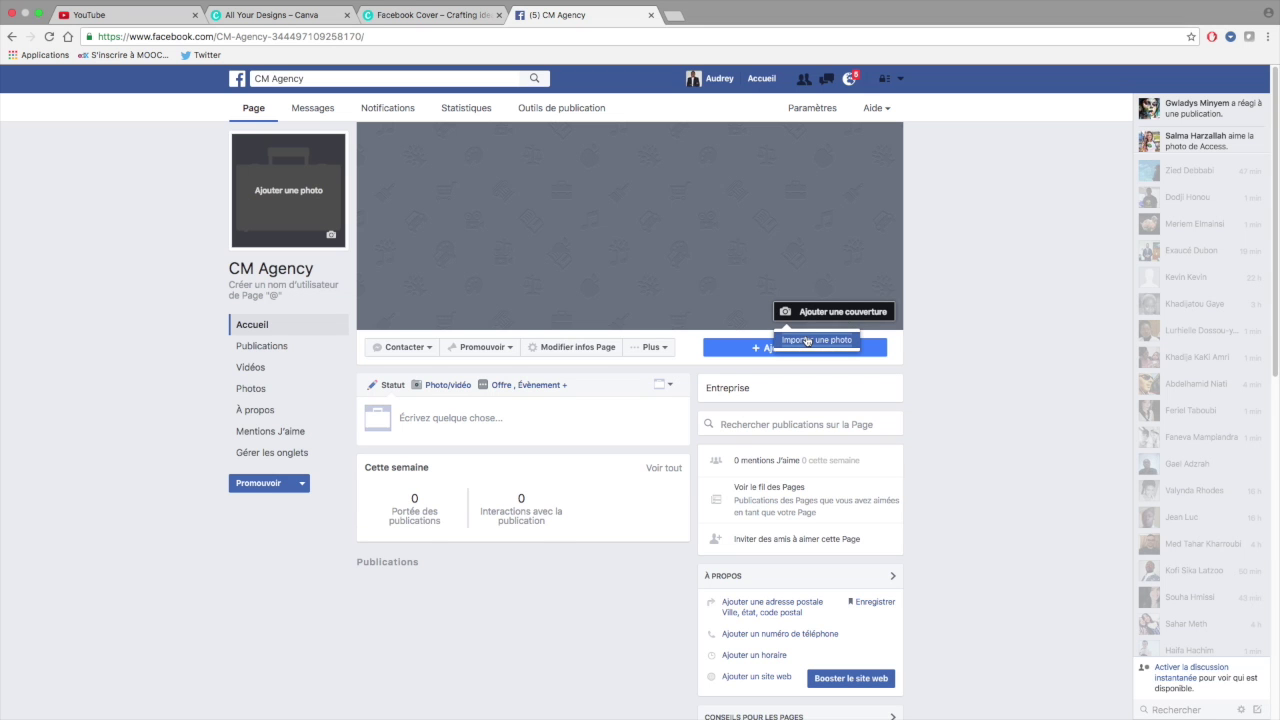
click(804, 339)
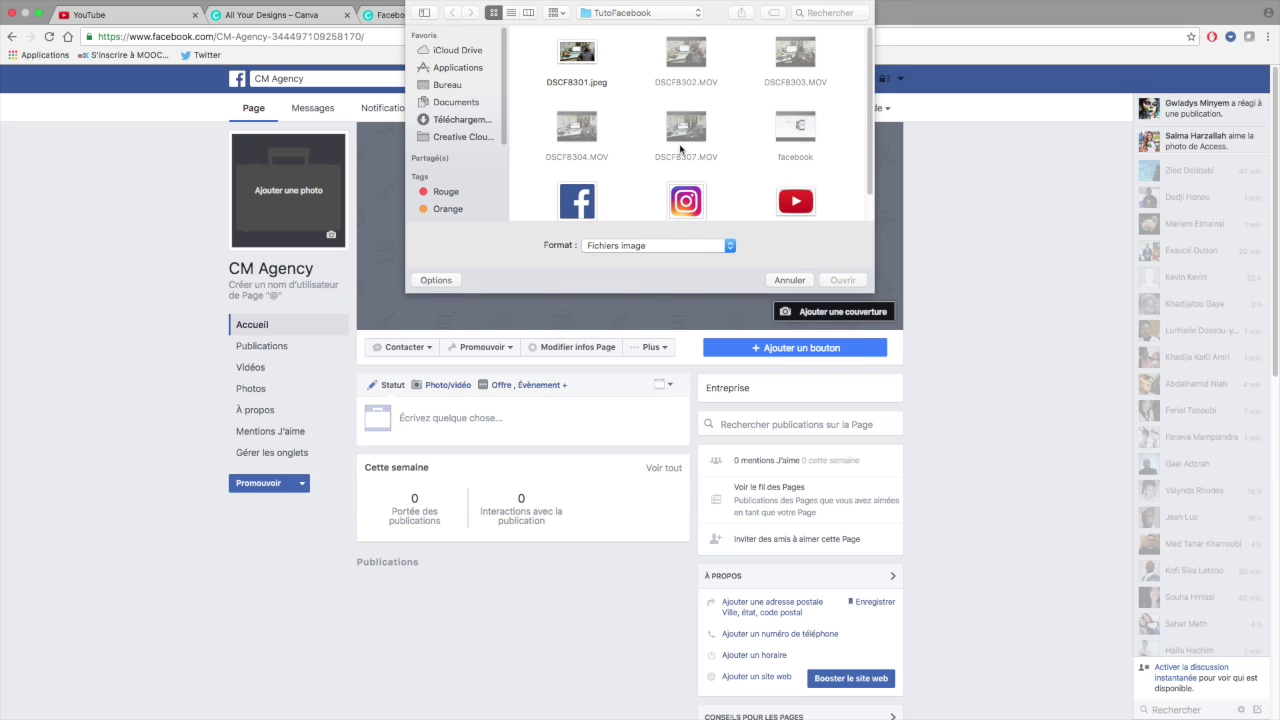
Pick 'Crafting ideas into reality.png' from the Téléchargements folder as the cover photo.
click(632, 14)
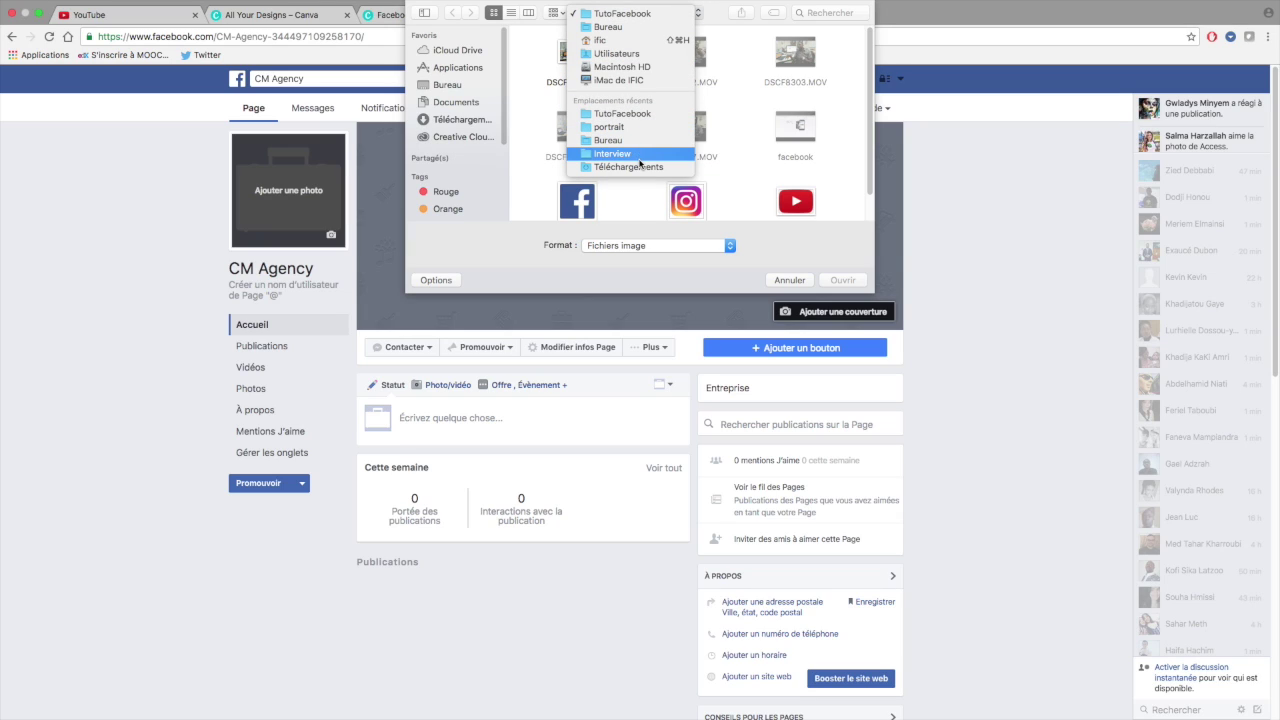
click(630, 166)
scroll(648, 177, down, 2)
scroll(648, 177, down, 2)
scroll(648, 177, down, 3)
scroll(648, 177, up, 5)
scroll(648, 177, down, 4)
scroll(648, 177, up, 2)
scroll(651, 169, up, 2)
double_click(784, 130)
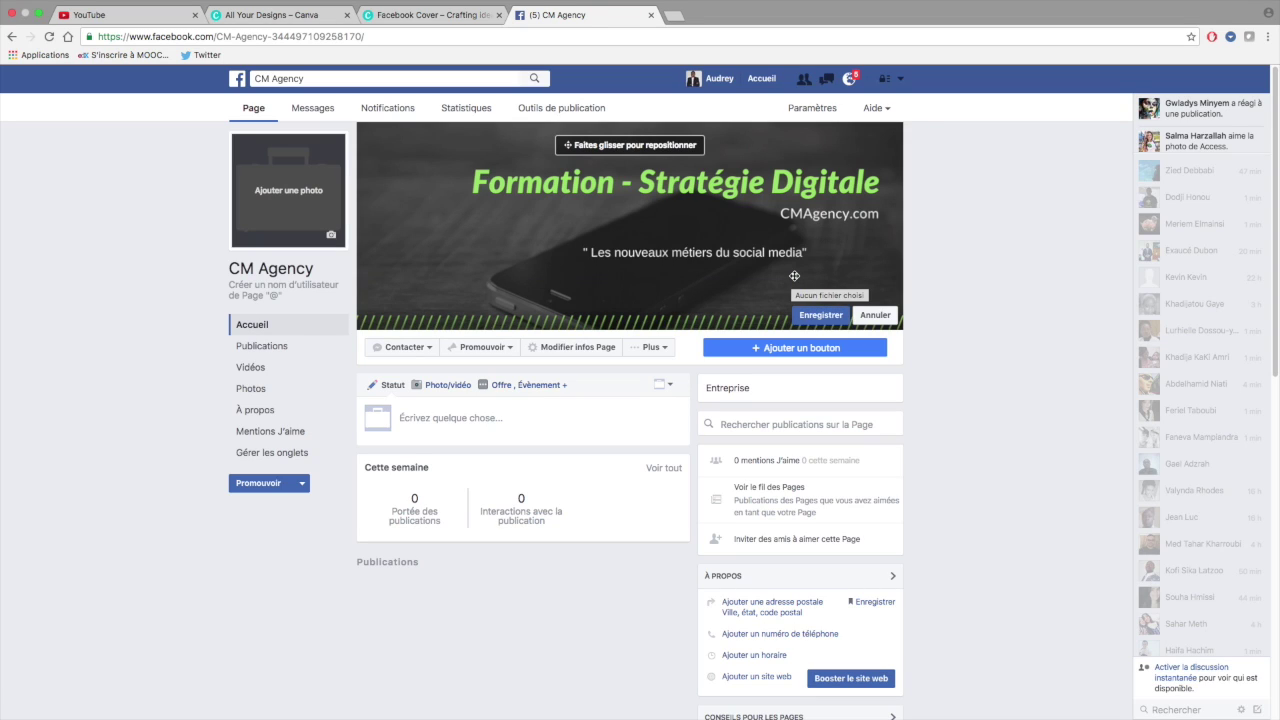
Drag the cover preview to reposition it, then discard the change with Annuler.
drag(839, 193, 787, 213)
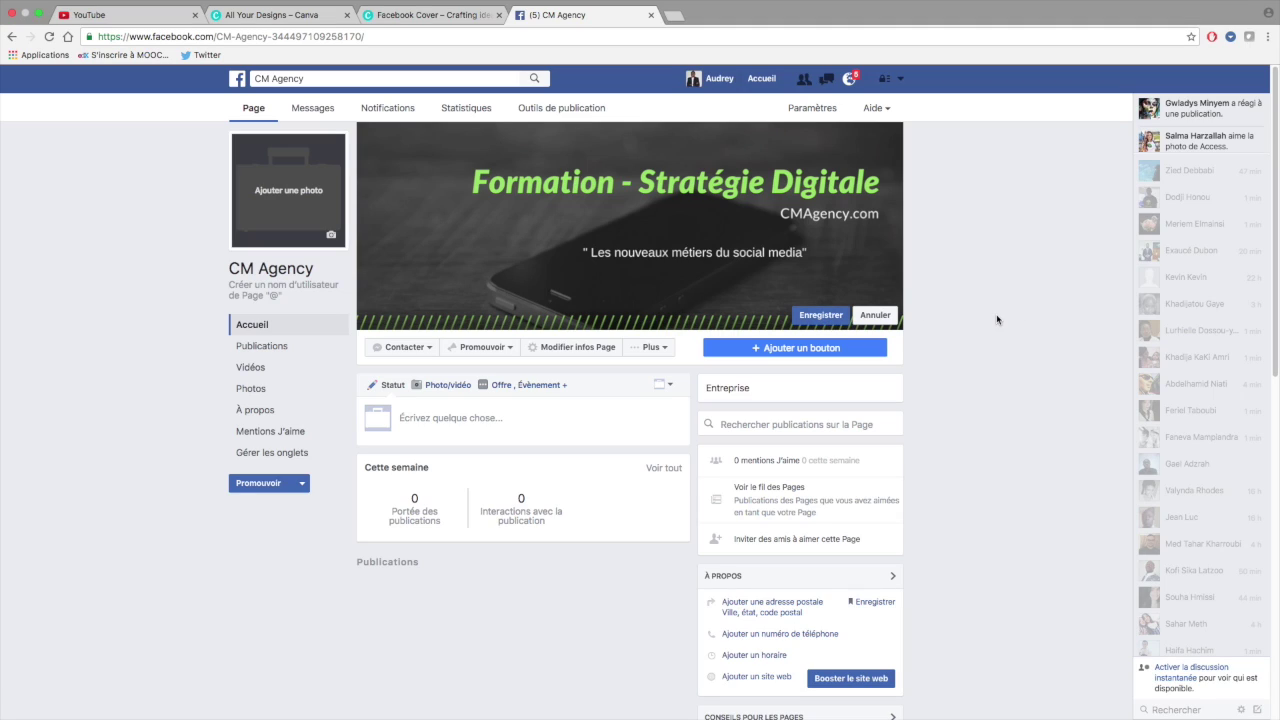
click(876, 316)
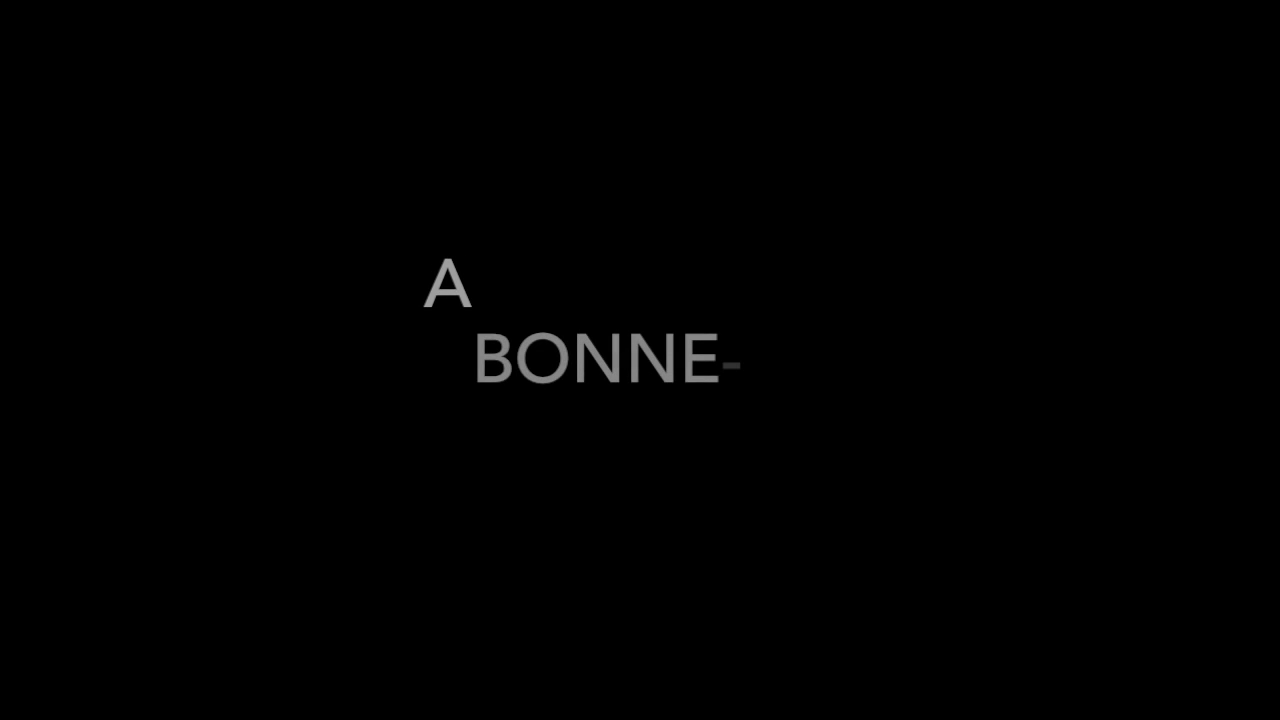